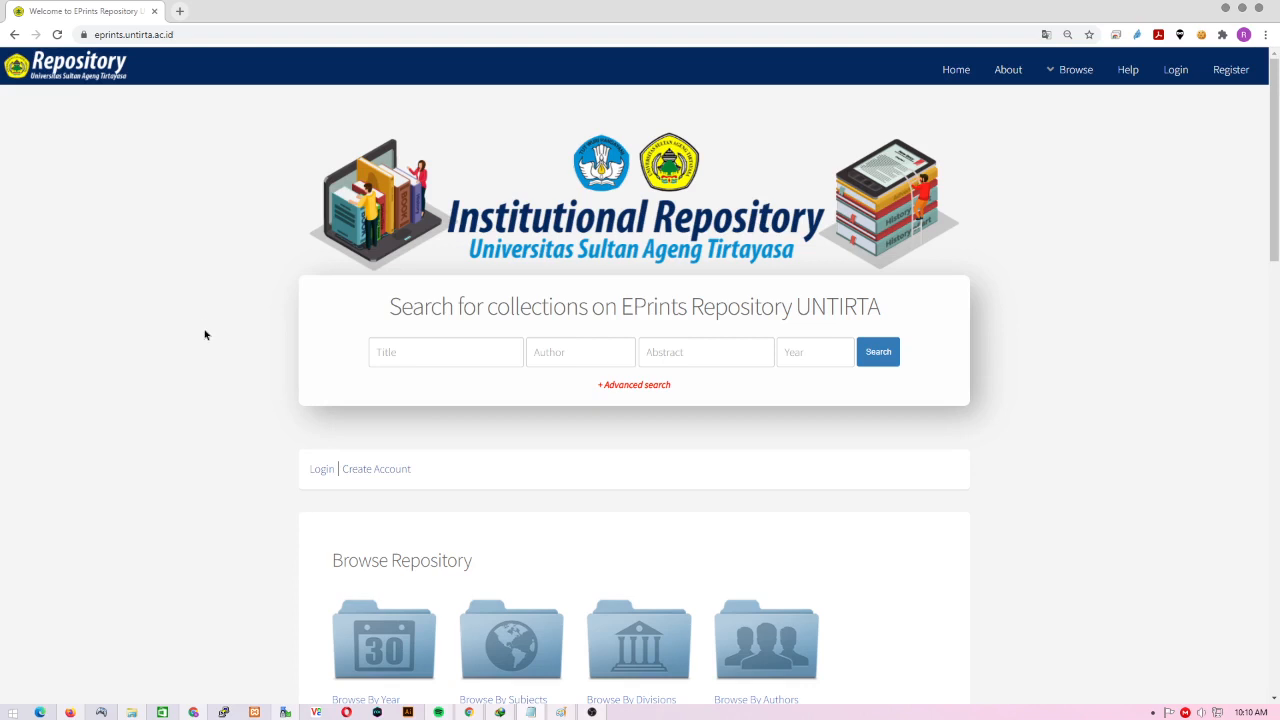
- Open the Create Account form and enter the user's given name and family name
{"action": "left_click", "coordinate": [385, 480]}
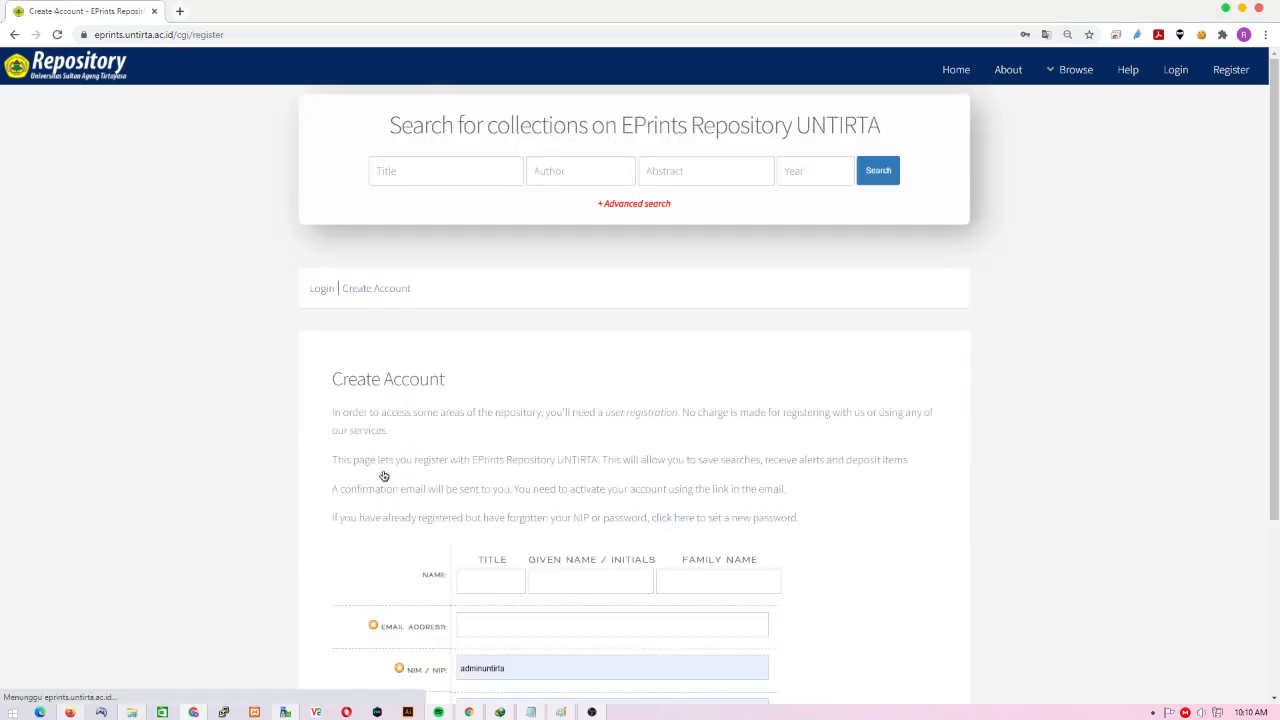
{"action": "scroll", "coordinate": [383, 477], "scroll_direction": "down", "scroll_amount": 1}
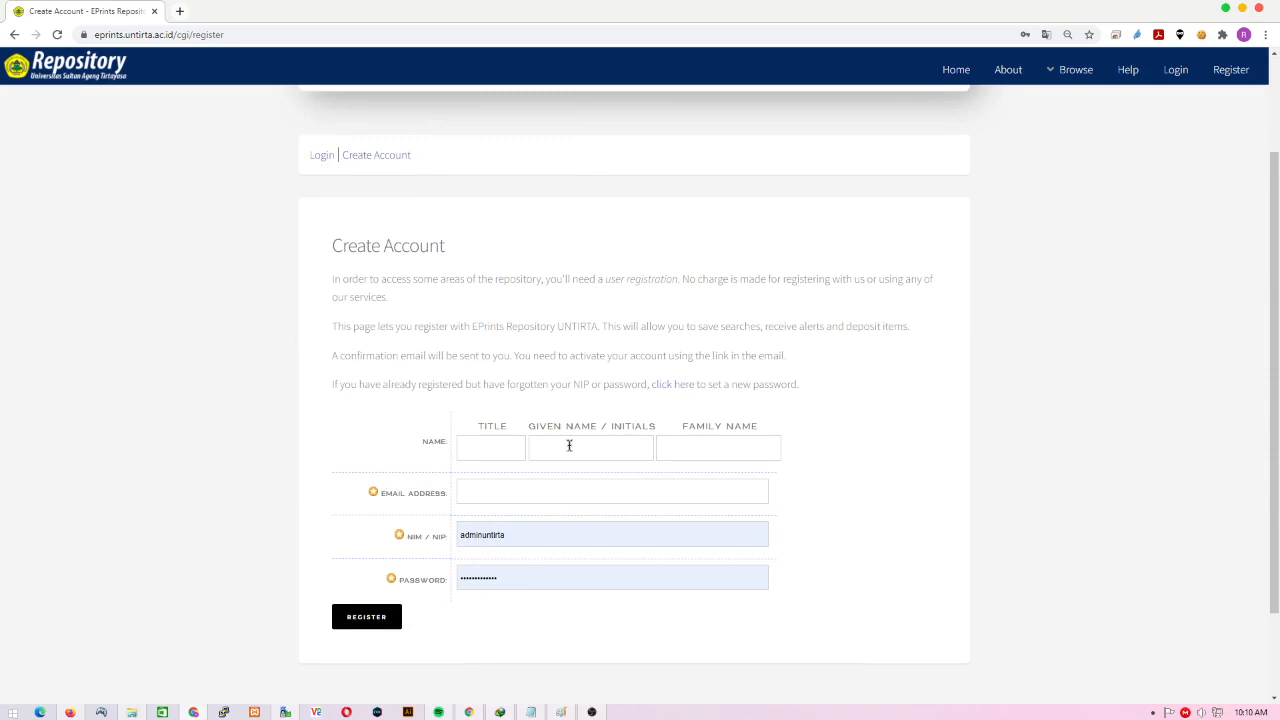
{"action": "left_click", "coordinate": [569, 445]}
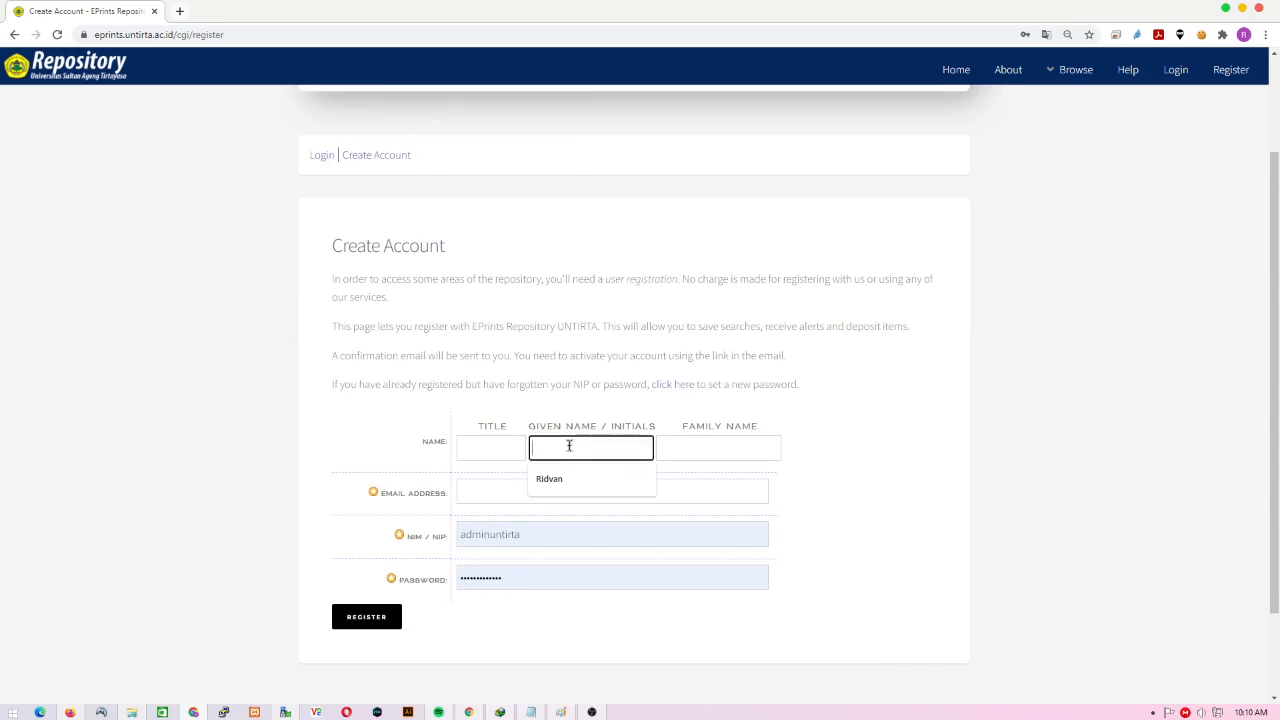
{"action": "key", "text": "Tab"}
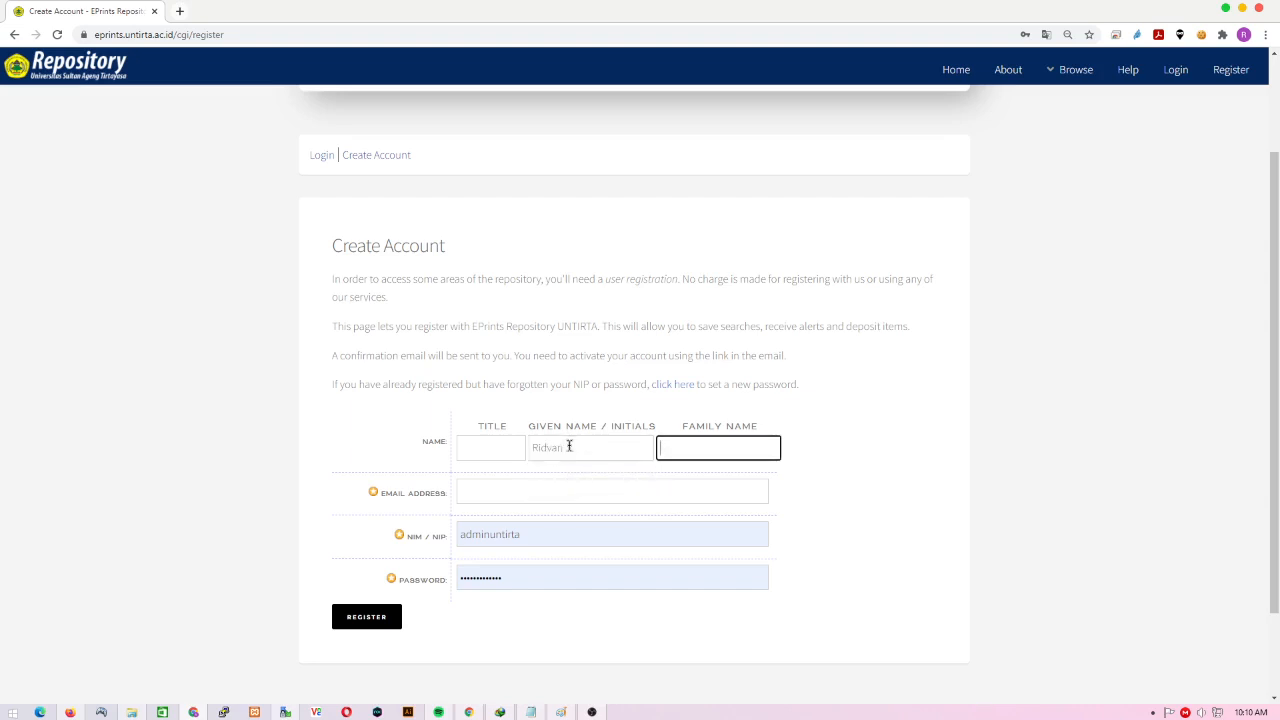
- Fill the e-mail from the saved suggestion, replace the NIM with the user's number and set a password
{"action": "left_click", "coordinate": [472, 491]}
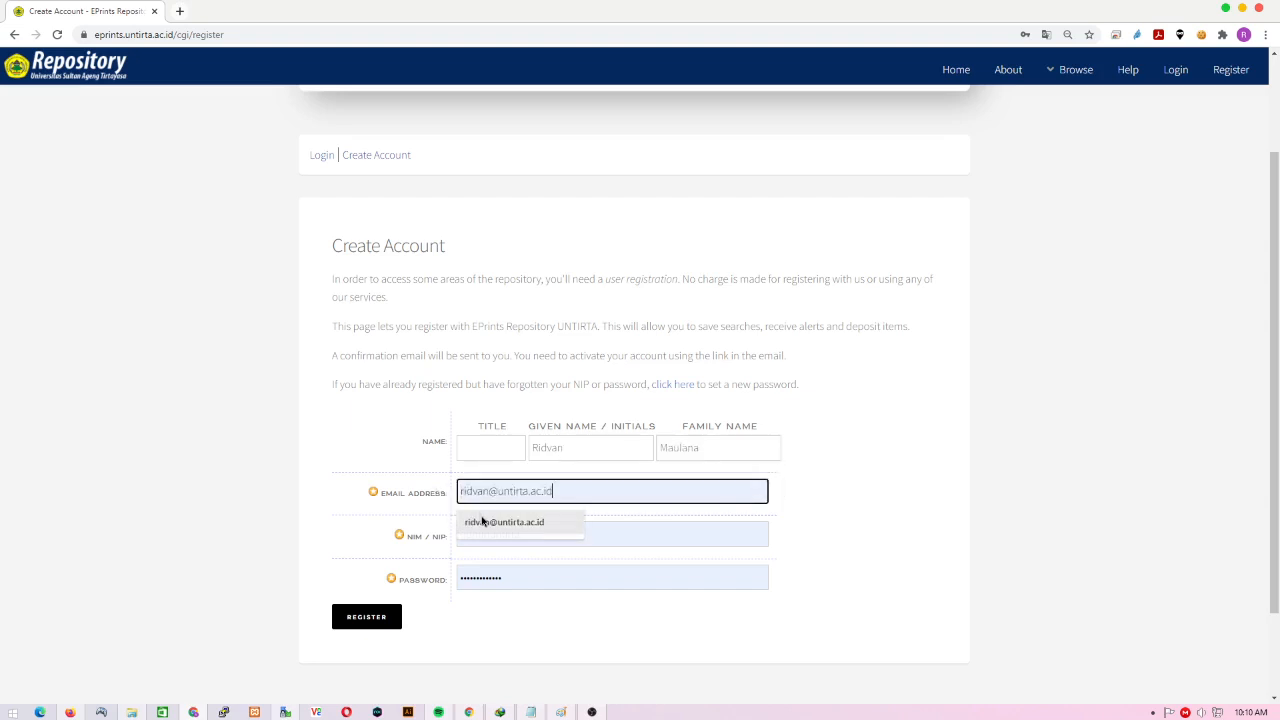
{"action": "left_click", "coordinate": [490, 522]}
{"action": "left_click_drag", "start_coordinate": [566, 537], "coordinate": [443, 533]}
{"action": "key", "text": "BackSpace"}
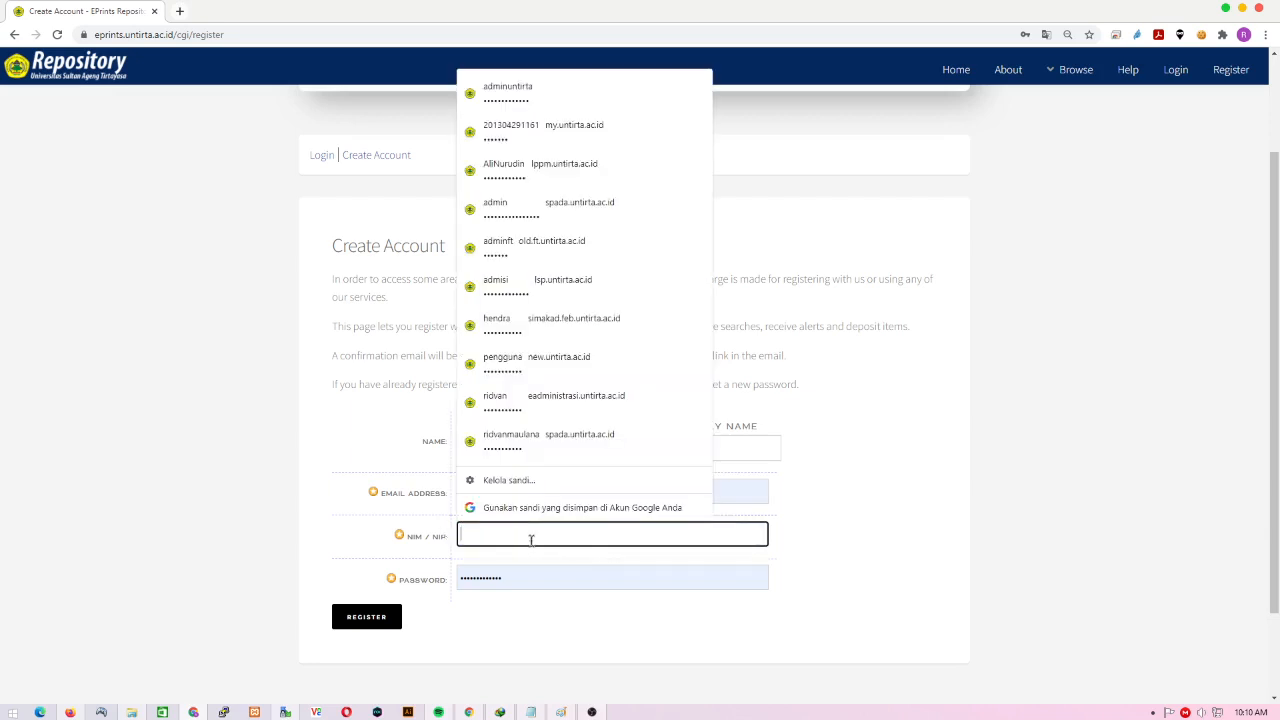
{"action": "type", "text": "888888"}
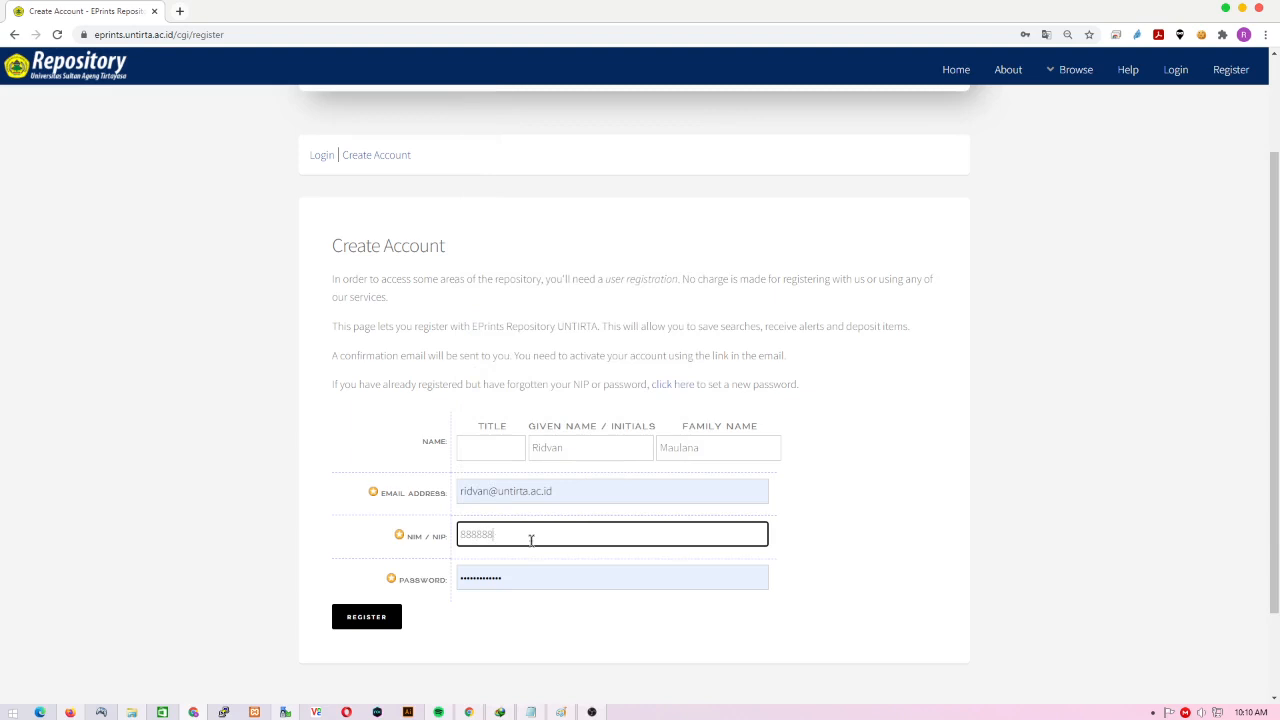
{"action": "type", "text": "0008888"}
{"action": "left_click_drag", "start_coordinate": [540, 580], "coordinate": [447, 578]}
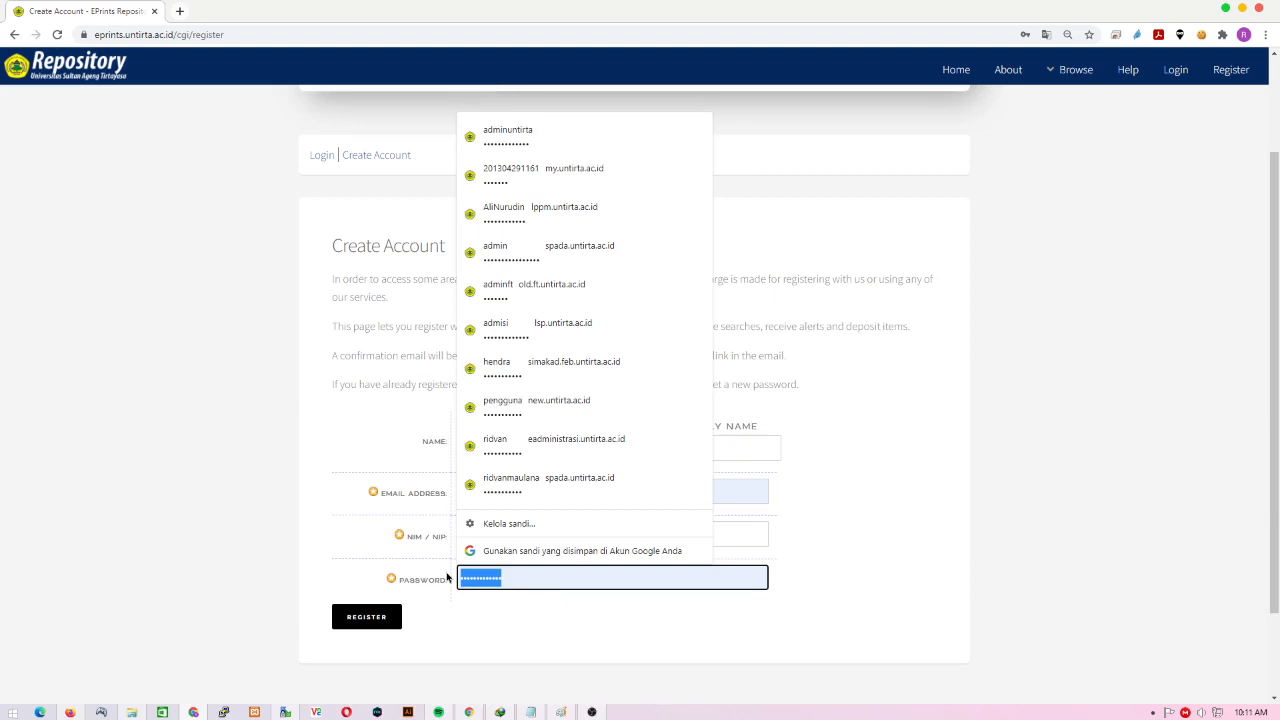
{"action": "type", "text": "•••••••••••"}
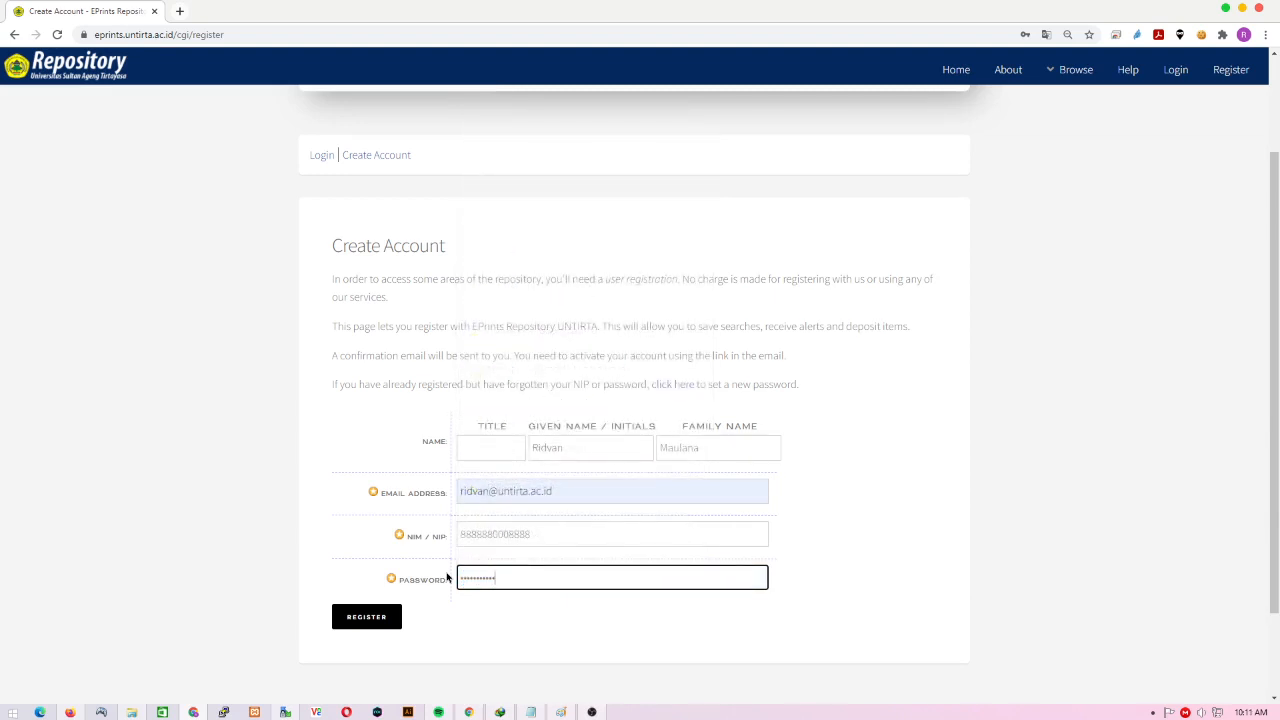
{"action": "type", "text": "•"}
- Return to the repository home page and go to the Login page
{"action": "scroll", "coordinate": [240, 471], "scroll_direction": "up", "scroll_amount": 2}
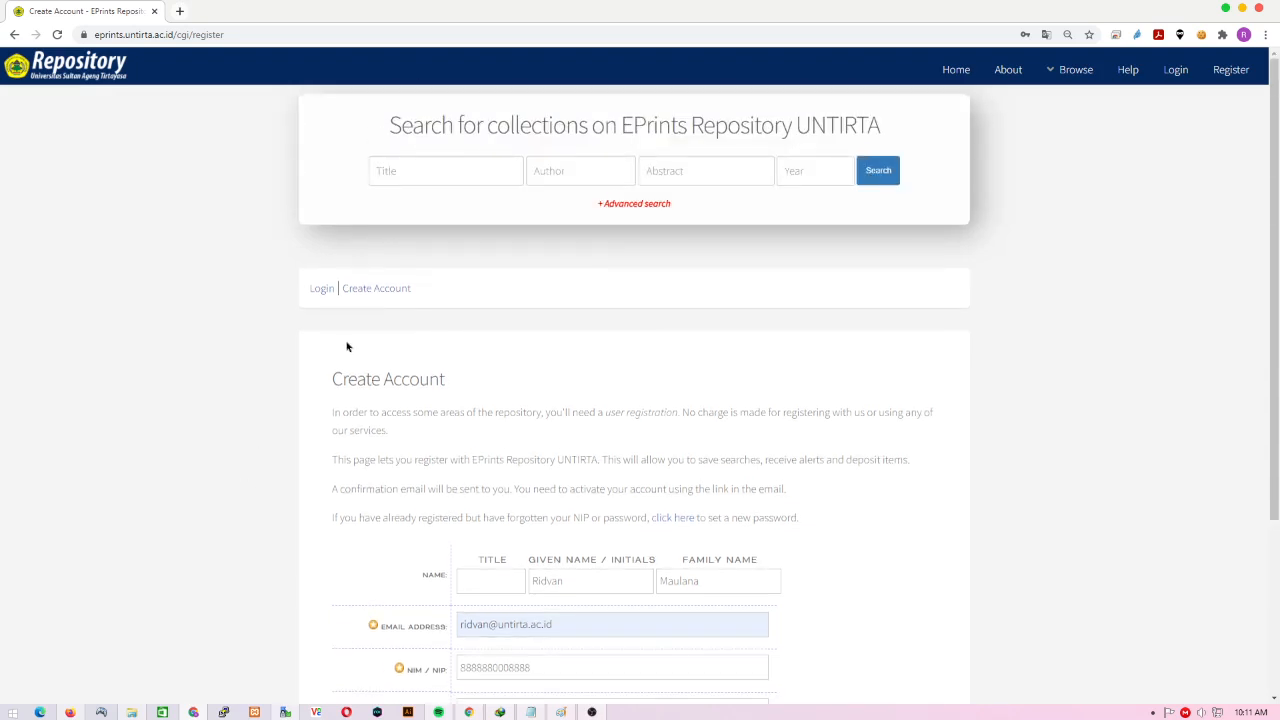
{"action": "left_click", "coordinate": [94, 78]}
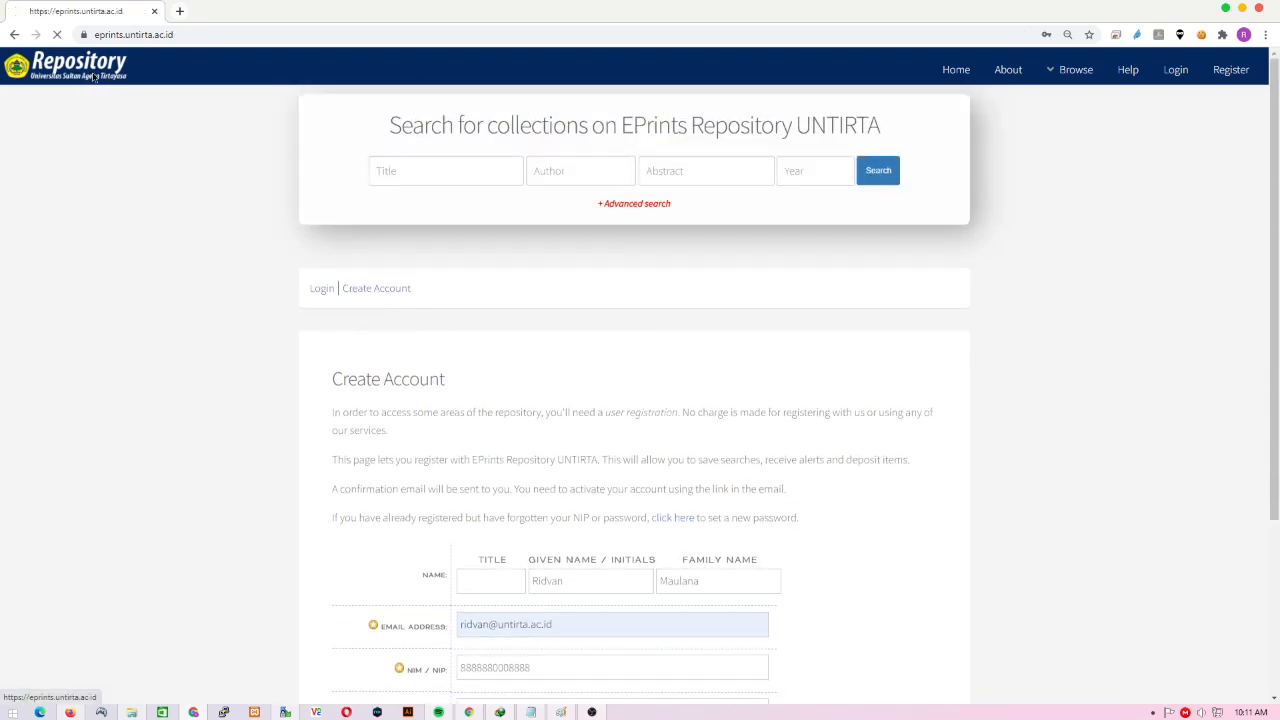
{"action": "scroll", "coordinate": [230, 455], "scroll_direction": "down", "scroll_amount": 1}
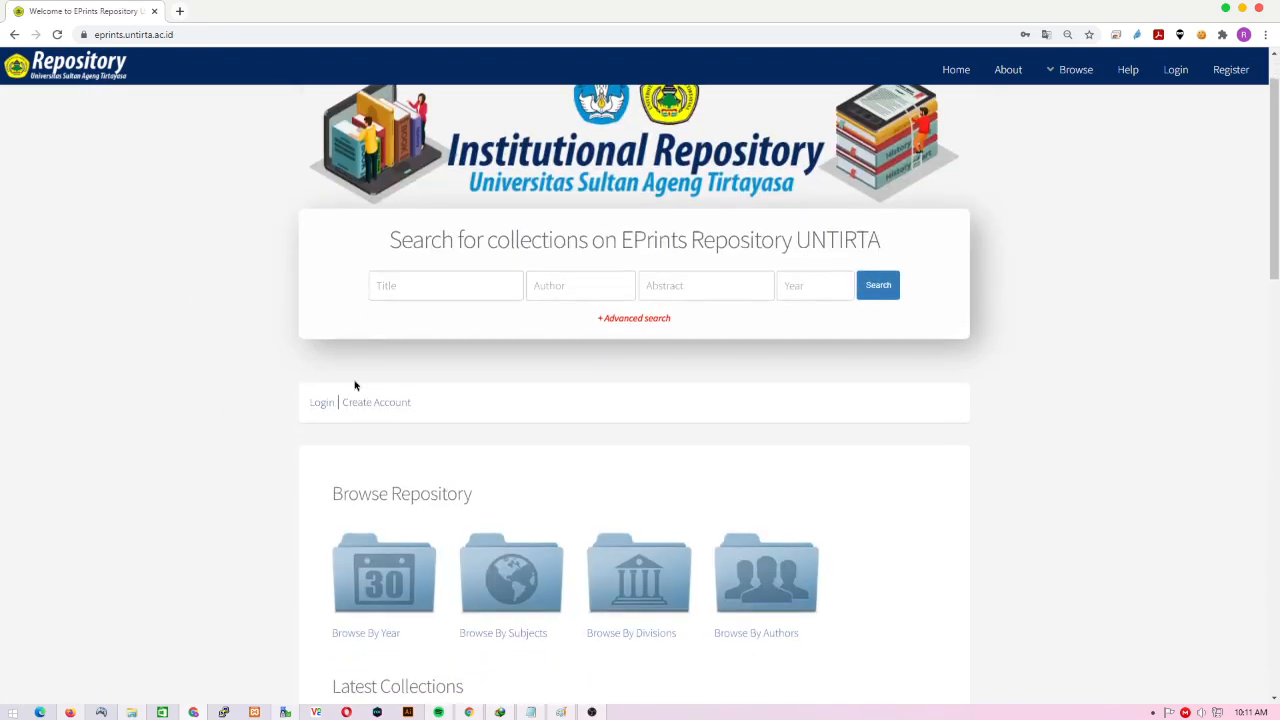
{"action": "left_click", "coordinate": [327, 404]}
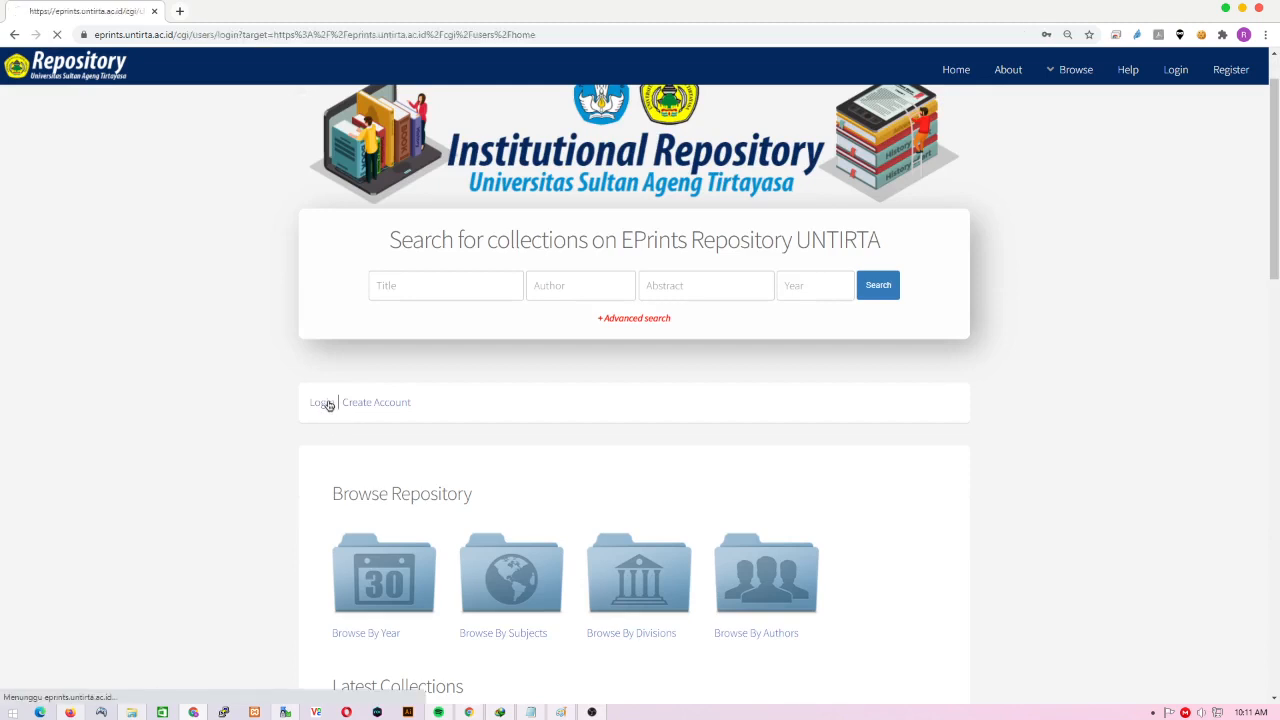
- Log in with the account's NIM and password, decline saving it, and list deposited items
{"action": "left_click", "coordinate": [632, 444]}
{"action": "left_click_drag", "start_coordinate": [632, 444], "coordinate": [441, 442]}
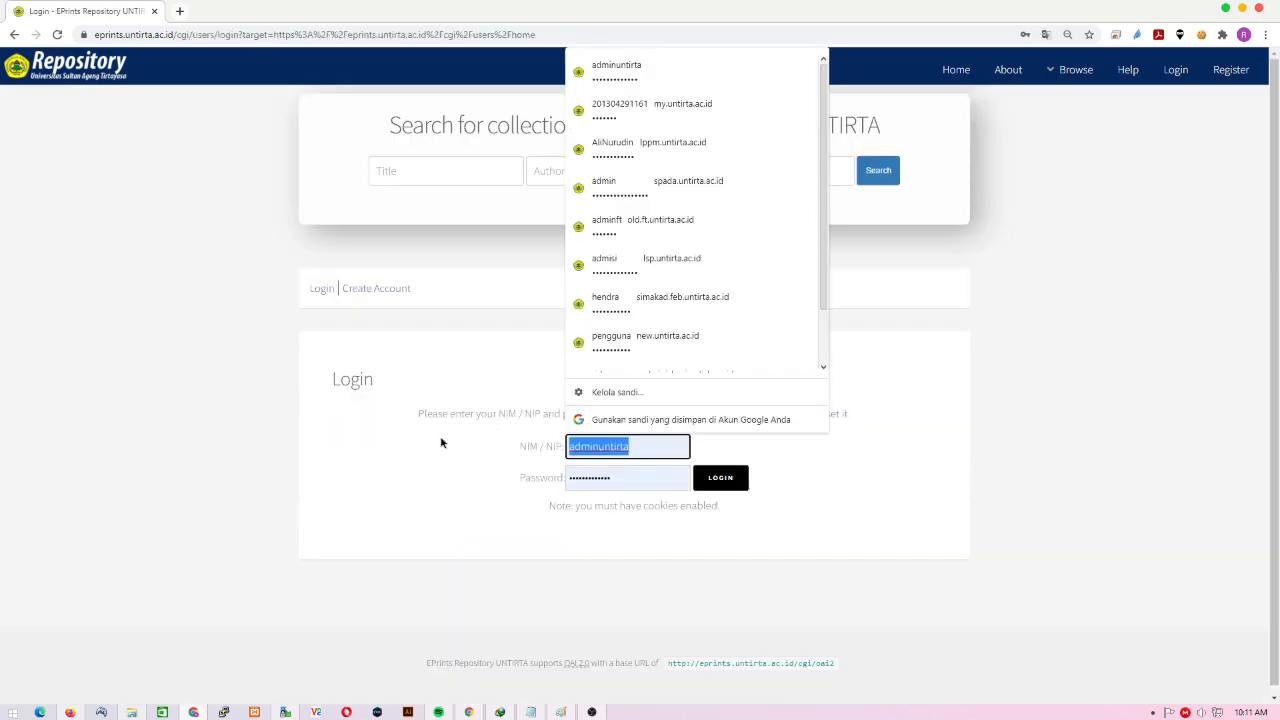
{"action": "type", "text": "8888"}
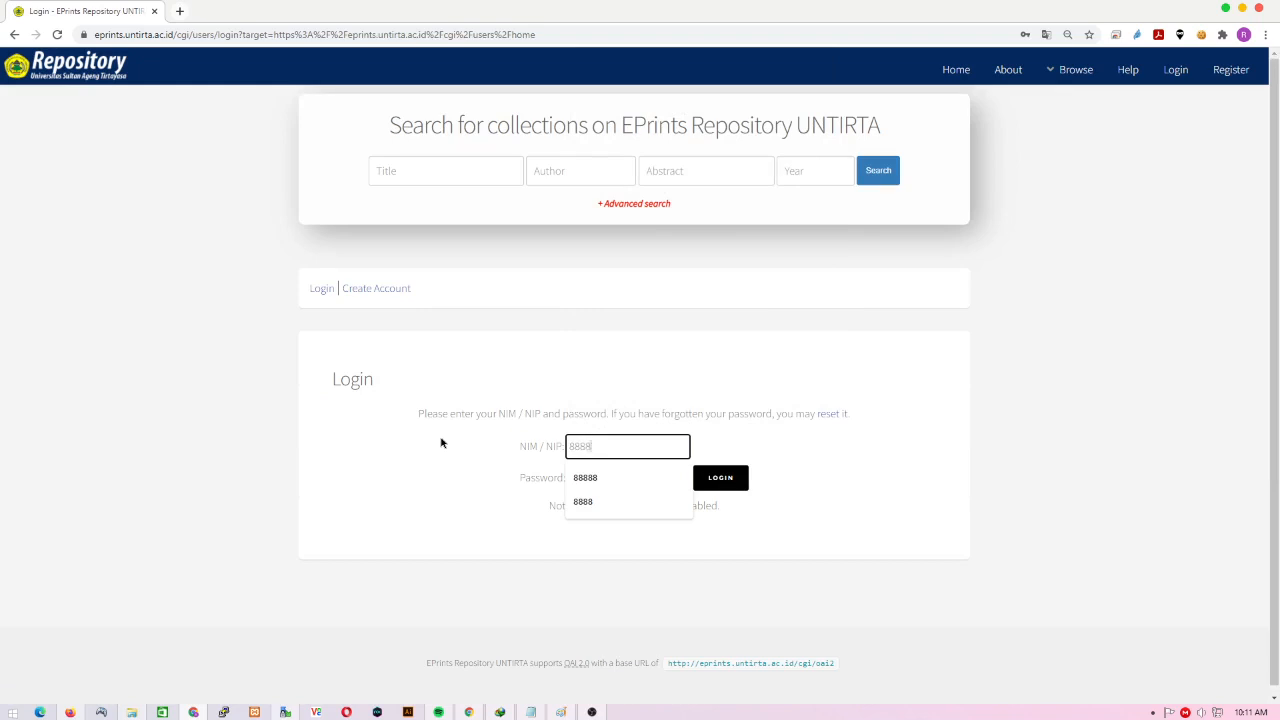
{"action": "left_click", "coordinate": [441, 442]}
{"action": "left_click_drag", "start_coordinate": [649, 487], "coordinate": [534, 480]}
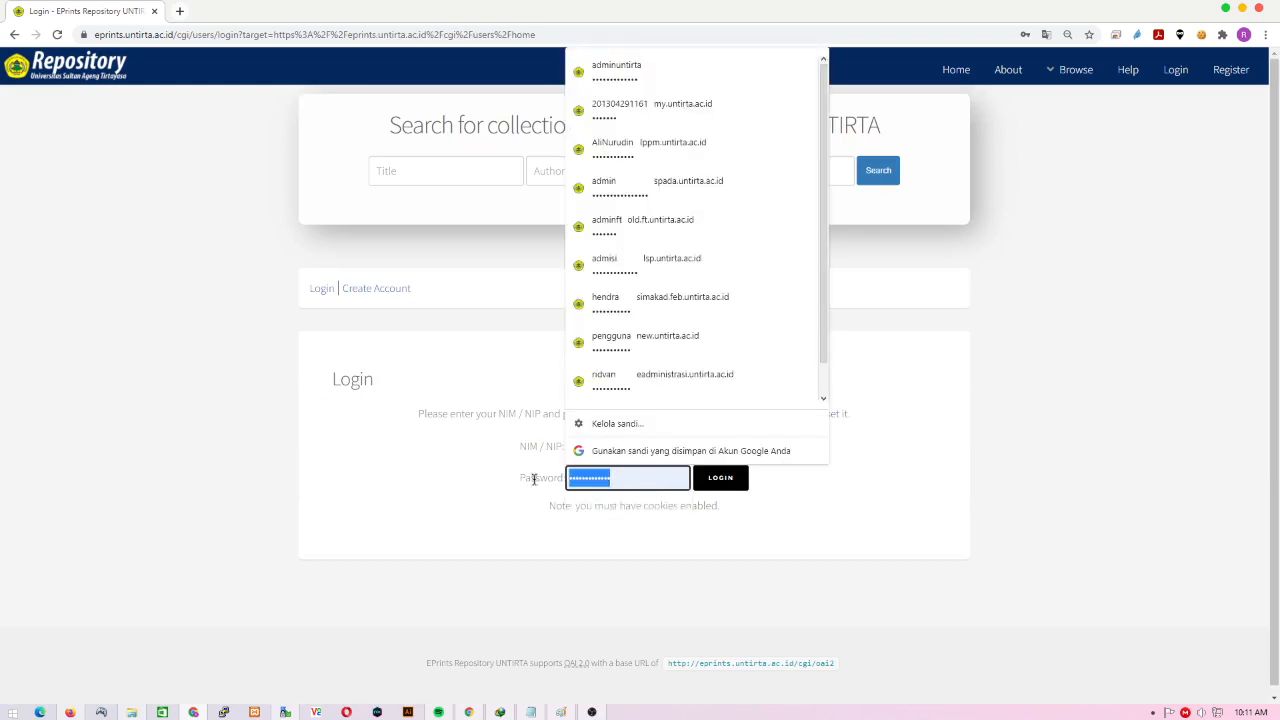
{"action": "type", "text": "•••••••••••"}
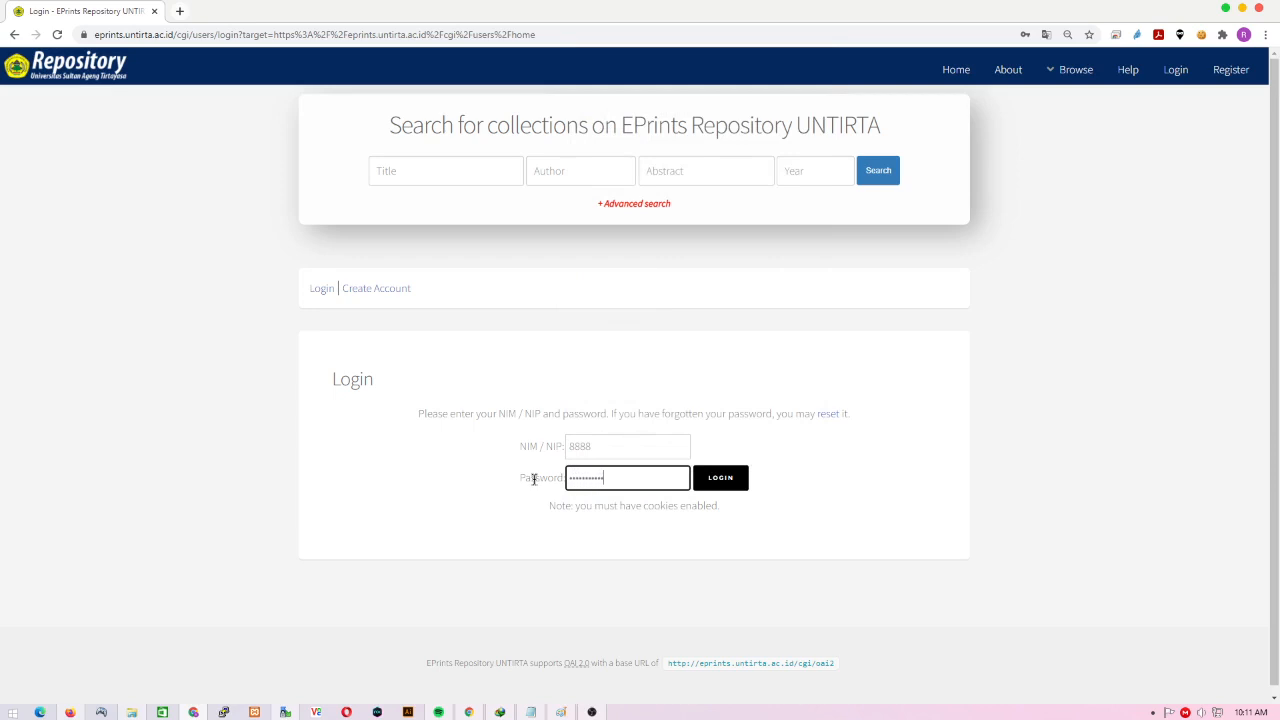
{"action": "left_click", "coordinate": [737, 478]}
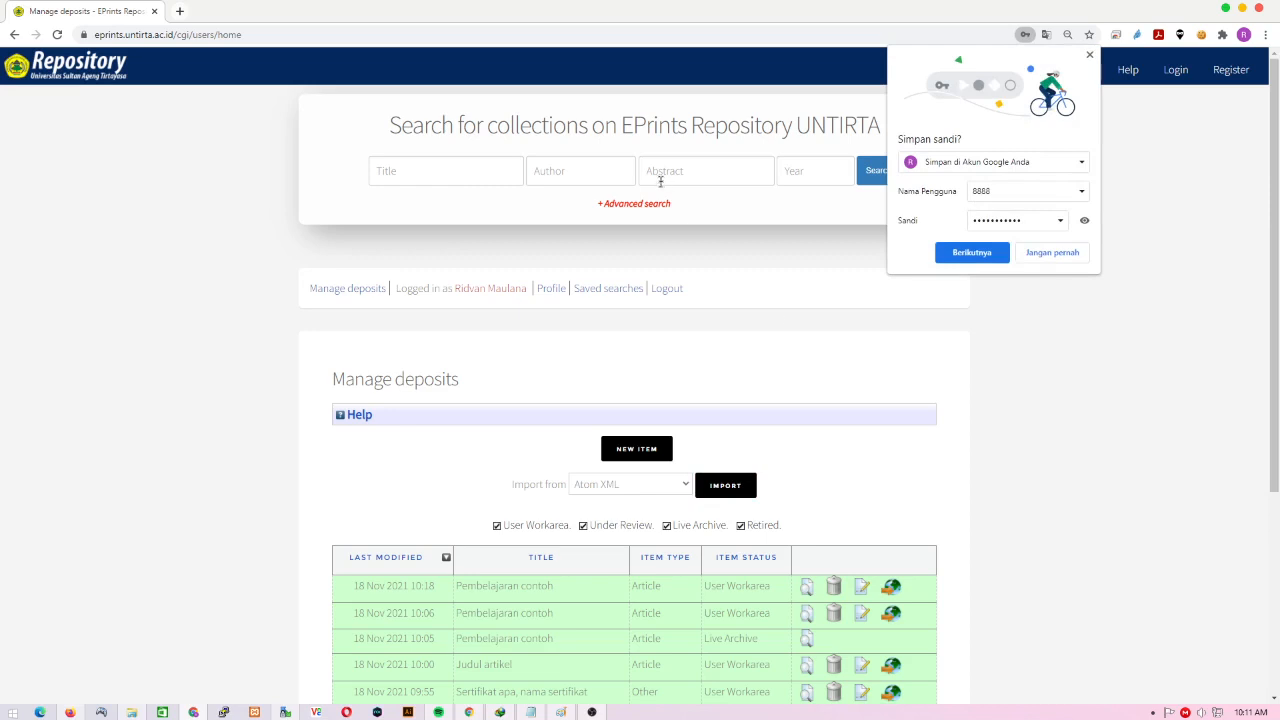
{"action": "left_click", "coordinate": [1091, 56]}
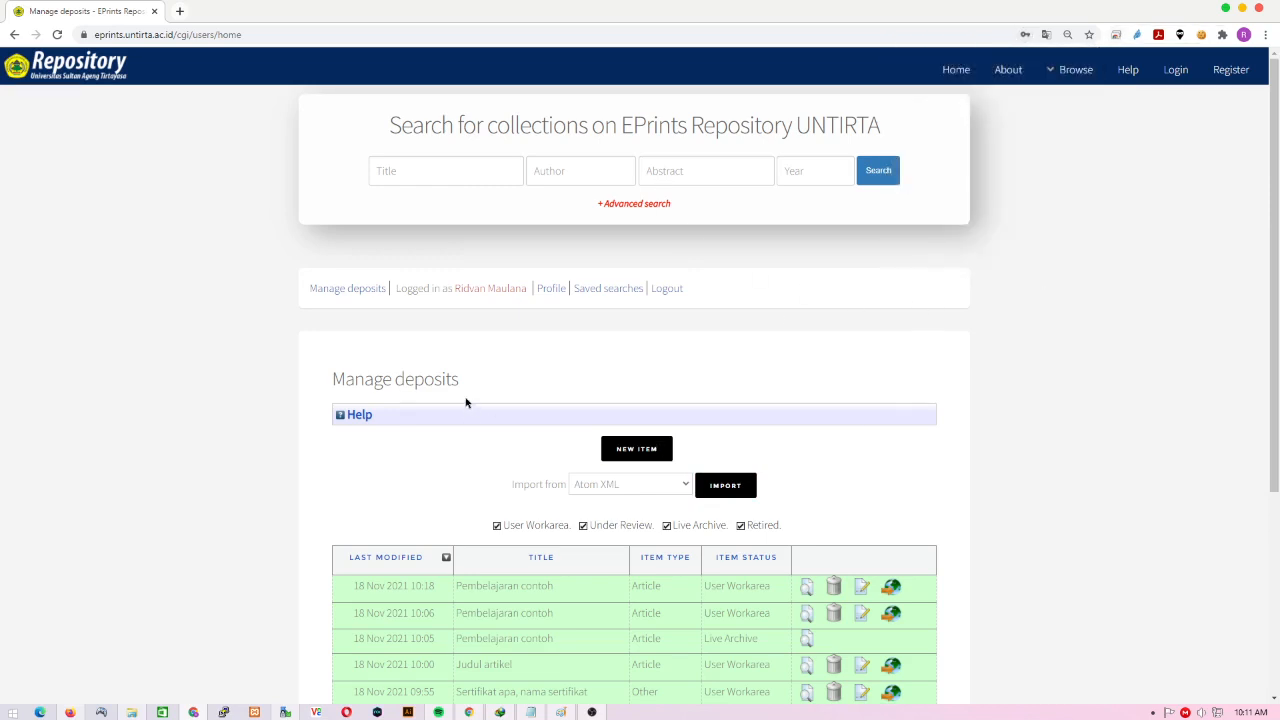
{"action": "left_click", "coordinate": [359, 292]}
- Start a new deposit and, after trying Book and Teaching Resource, keep the item type as Article
{"action": "left_click", "coordinate": [622, 450]}
{"action": "scroll", "coordinate": [622, 450], "scroll_direction": "down", "scroll_amount": 3}
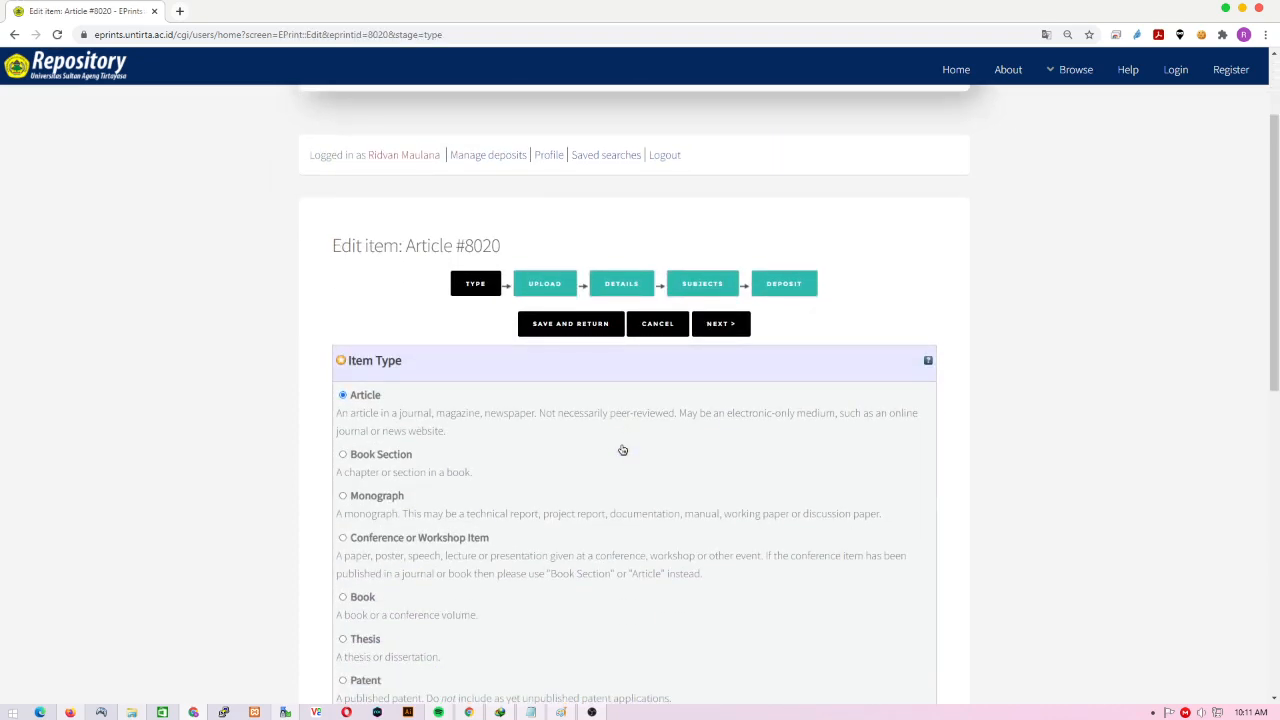
{"action": "scroll", "coordinate": [622, 450], "scroll_direction": "down", "scroll_amount": 2}
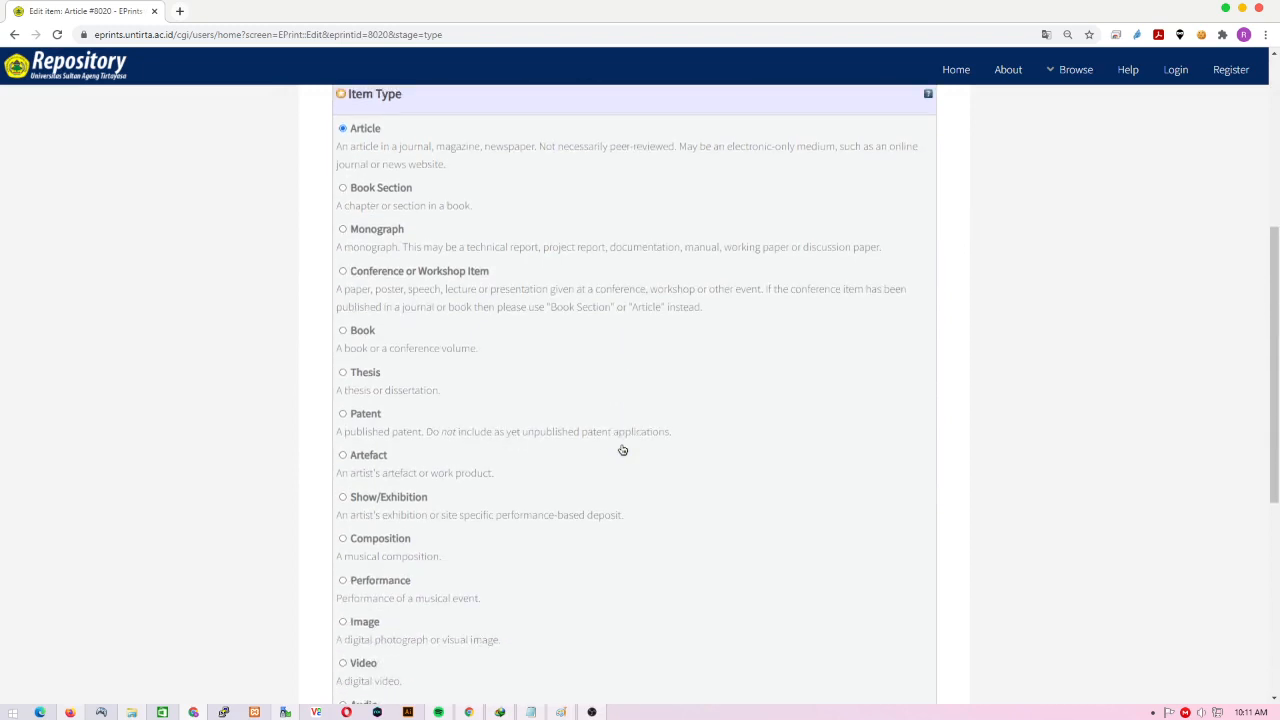
{"action": "scroll", "coordinate": [622, 450], "scroll_direction": "up", "scroll_amount": 2}
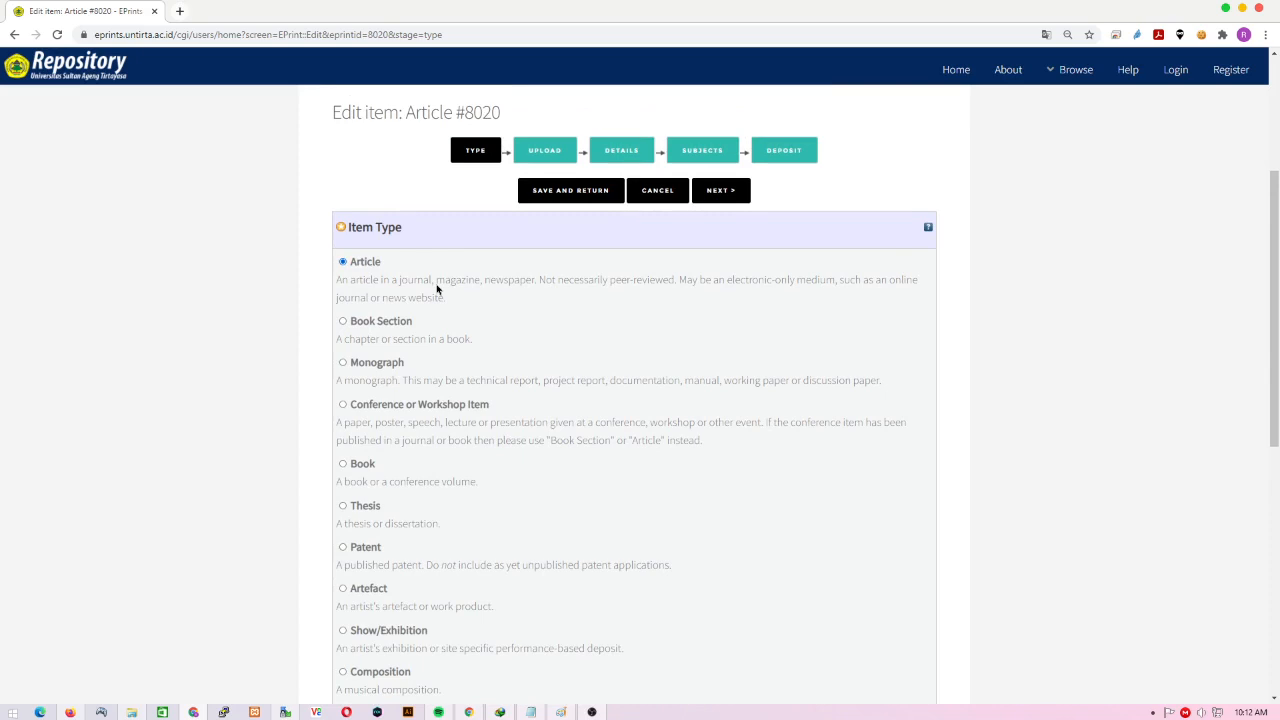
{"action": "scroll", "coordinate": [437, 289], "scroll_direction": "down", "scroll_amount": 1}
{"action": "left_click", "coordinate": [343, 398]}
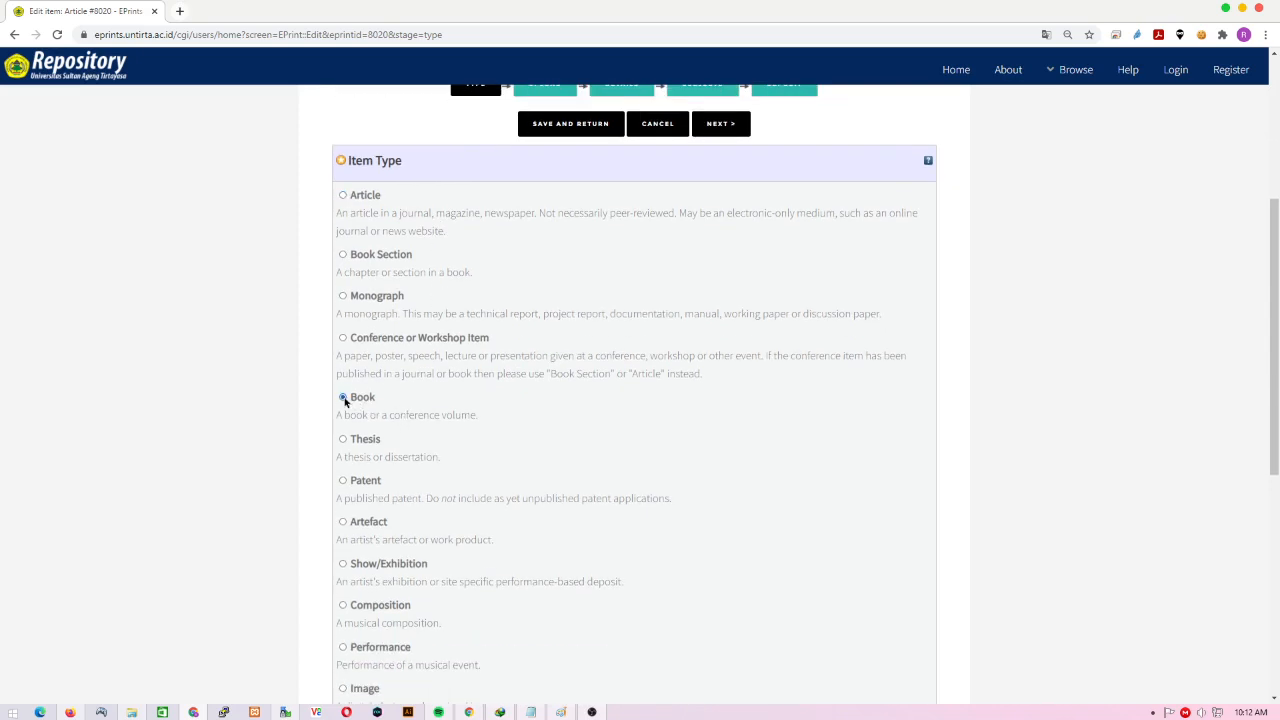
{"action": "scroll", "coordinate": [406, 409], "scroll_direction": "down", "scroll_amount": 4}
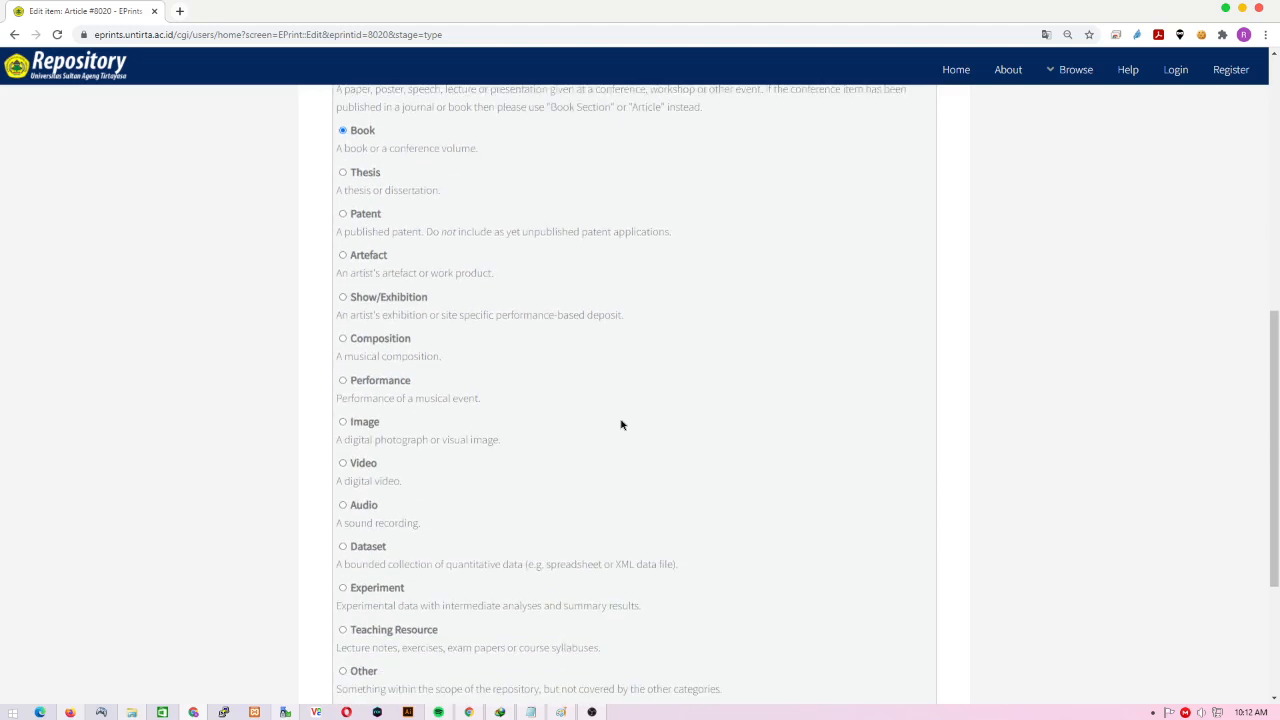
{"action": "scroll", "coordinate": [620, 425], "scroll_direction": "down", "scroll_amount": 1}
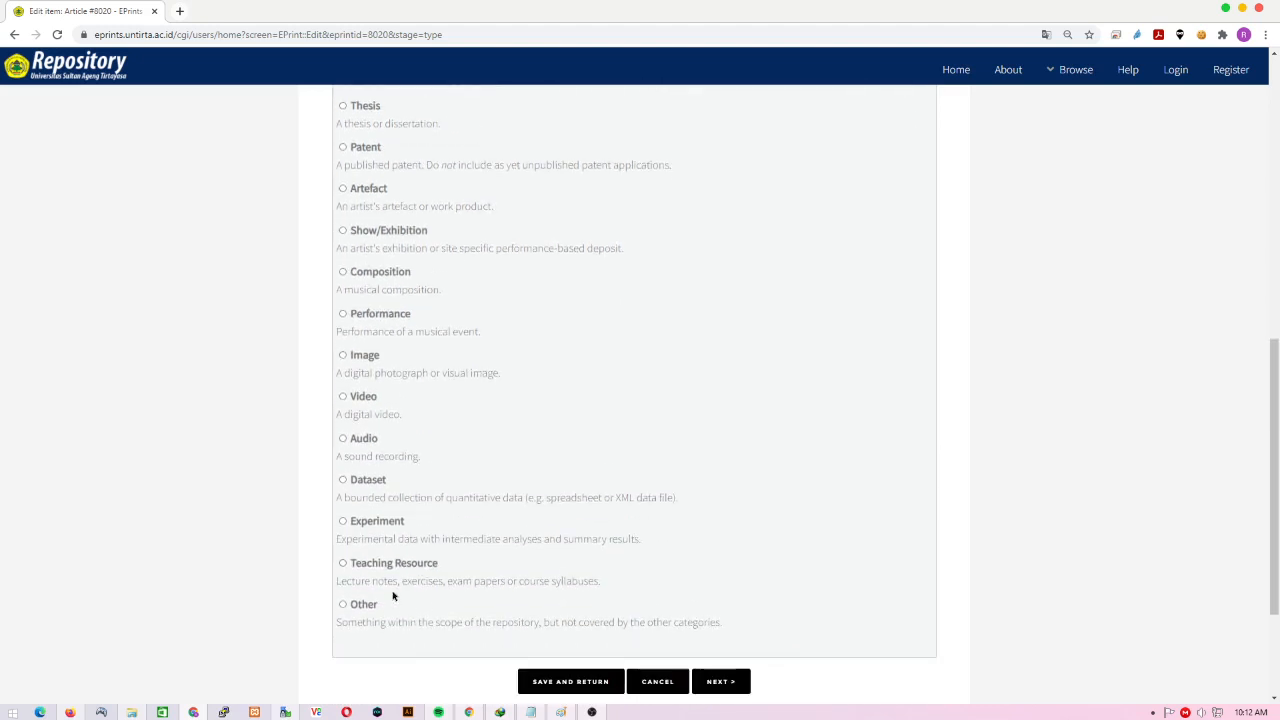
{"action": "left_click", "coordinate": [366, 569]}
{"action": "scroll", "coordinate": [366, 569], "scroll_direction": "up", "scroll_amount": 5}
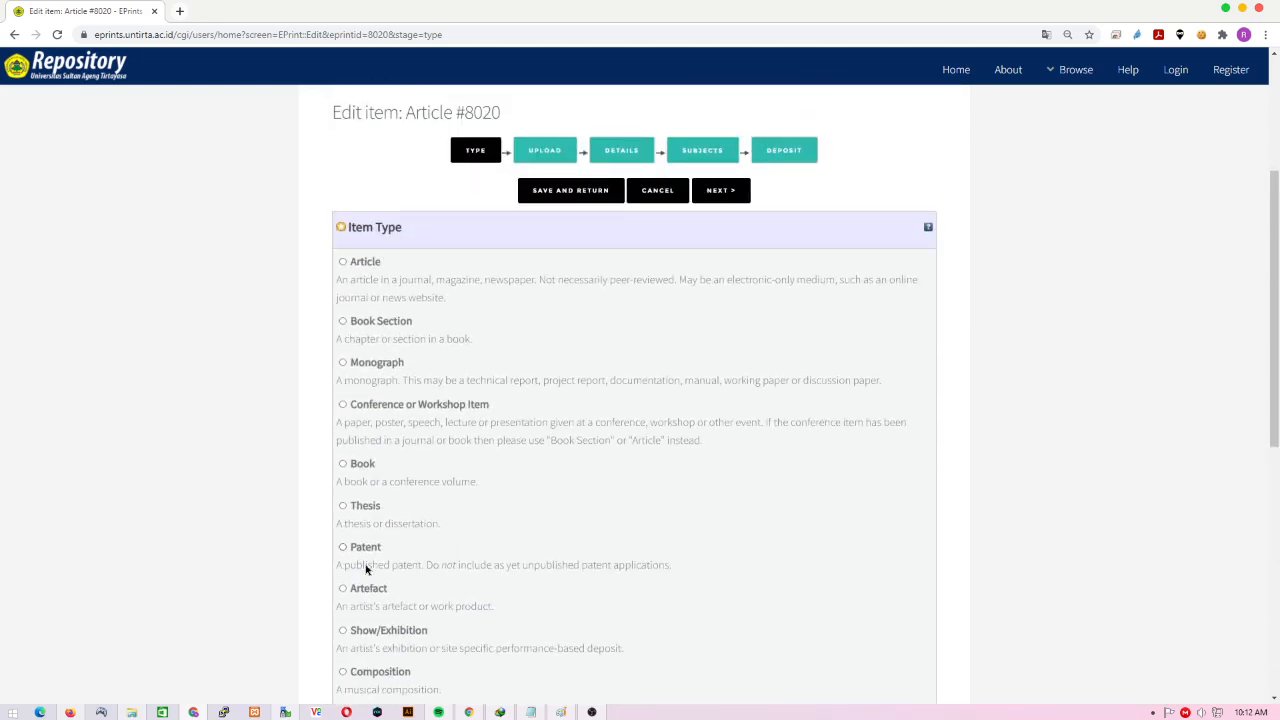
{"action": "left_click", "coordinate": [353, 266]}
- Advance to the Upload stage and bring up the file chooser
{"action": "scroll", "coordinate": [395, 270], "scroll_direction": "up", "scroll_amount": 2}
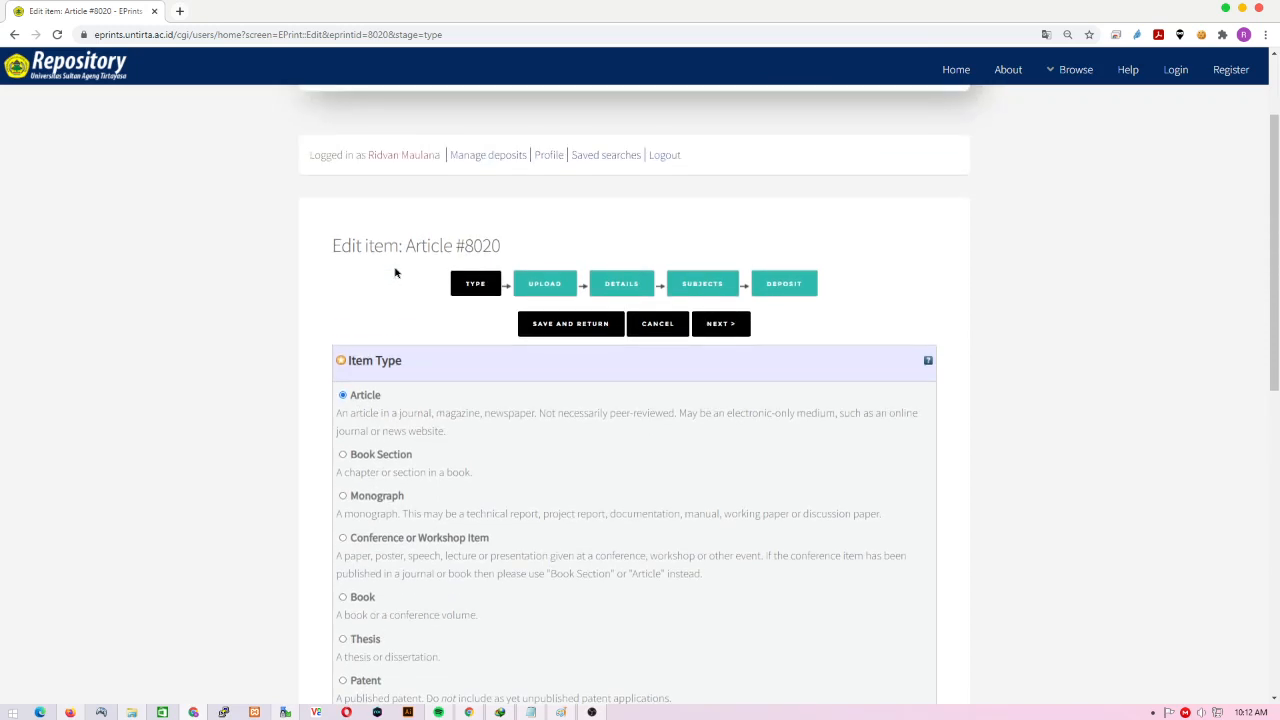
{"action": "left_click", "coordinate": [736, 323]}
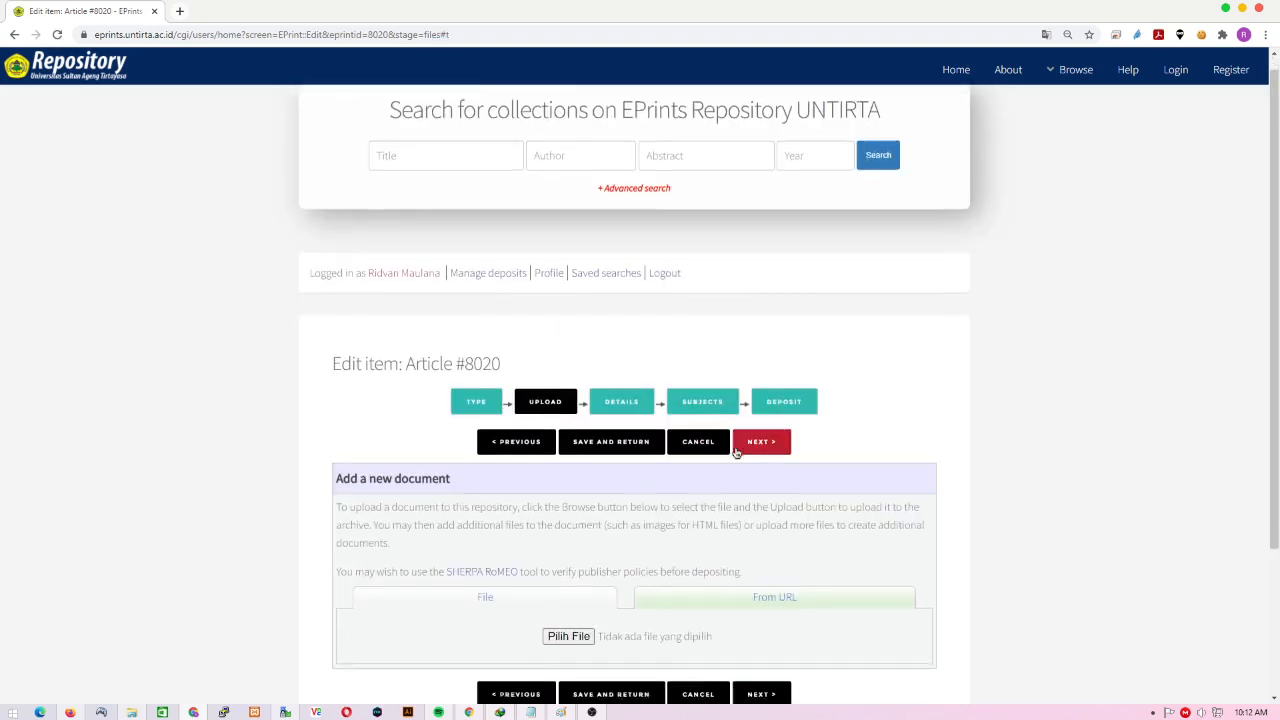
{"action": "scroll", "coordinate": [736, 452], "scroll_direction": "down", "scroll_amount": 2}
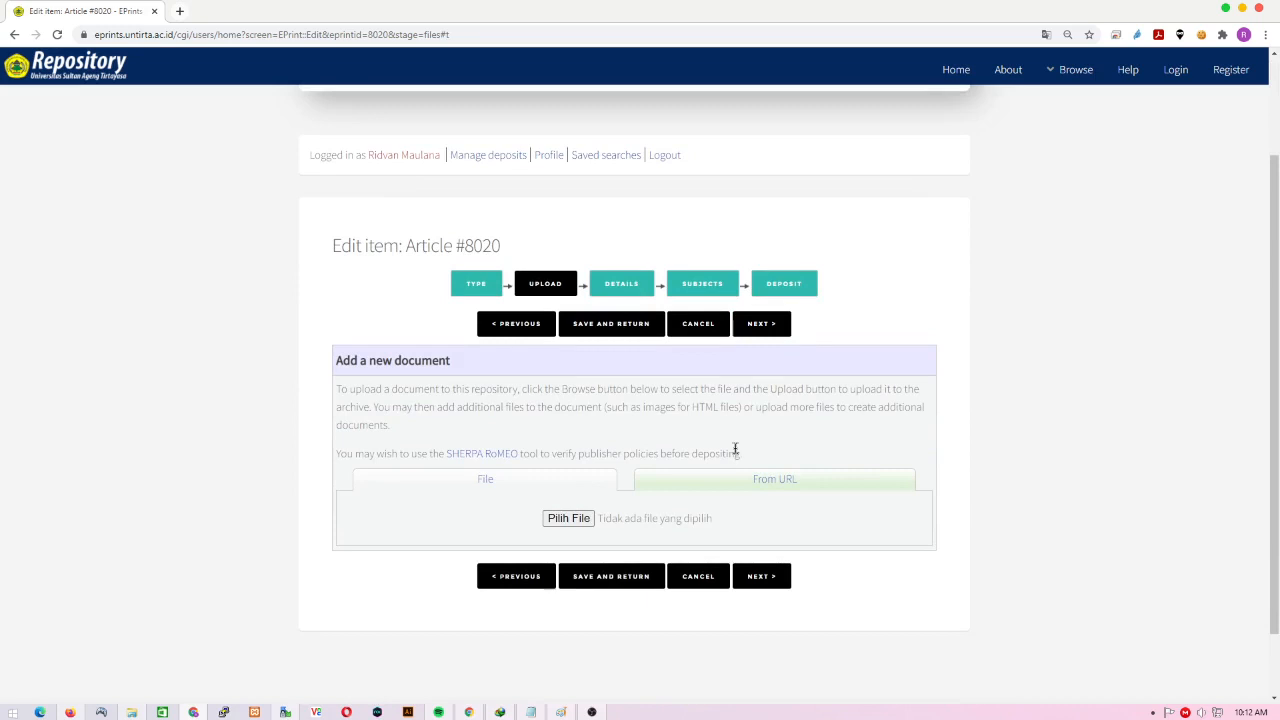
{"action": "left_click", "coordinate": [570, 519]}
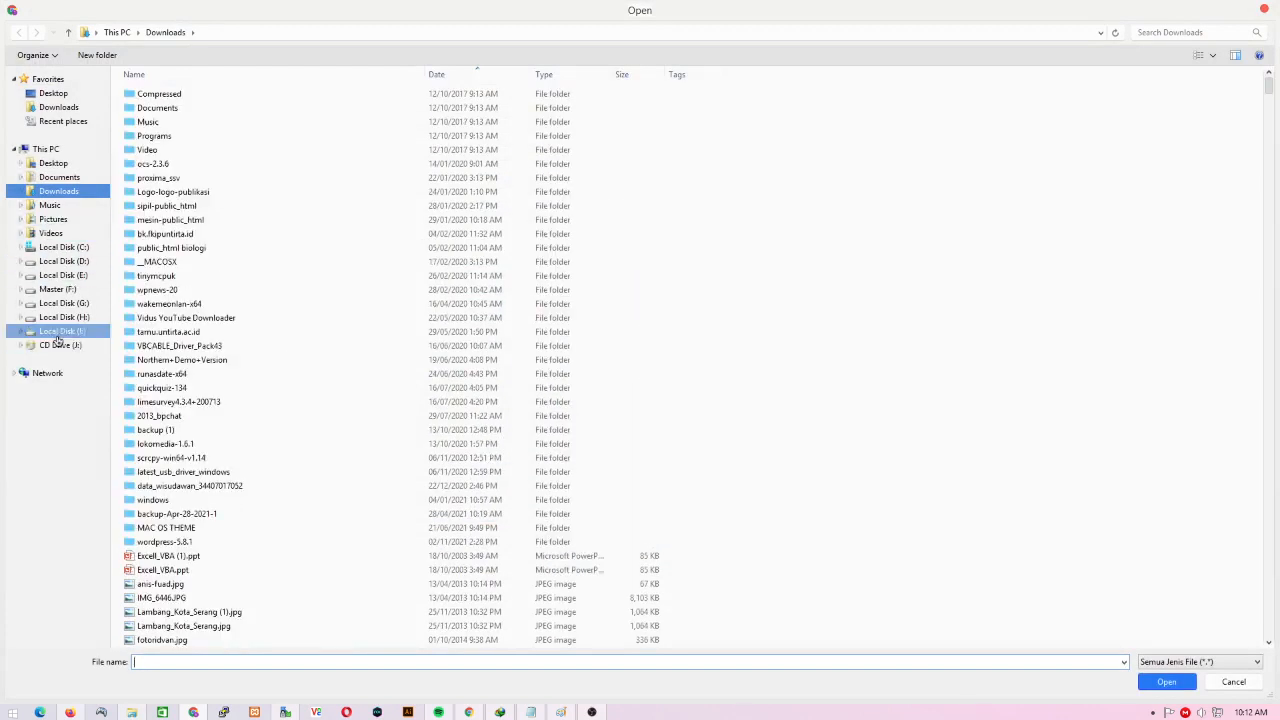
- Upload the first PDF from I:\REPOSITORY UNTIRTA\FULL 2019 (1840)\TESIS, the 2013 curriculum implementation thesis
{"action": "left_click", "coordinate": [60, 333]}
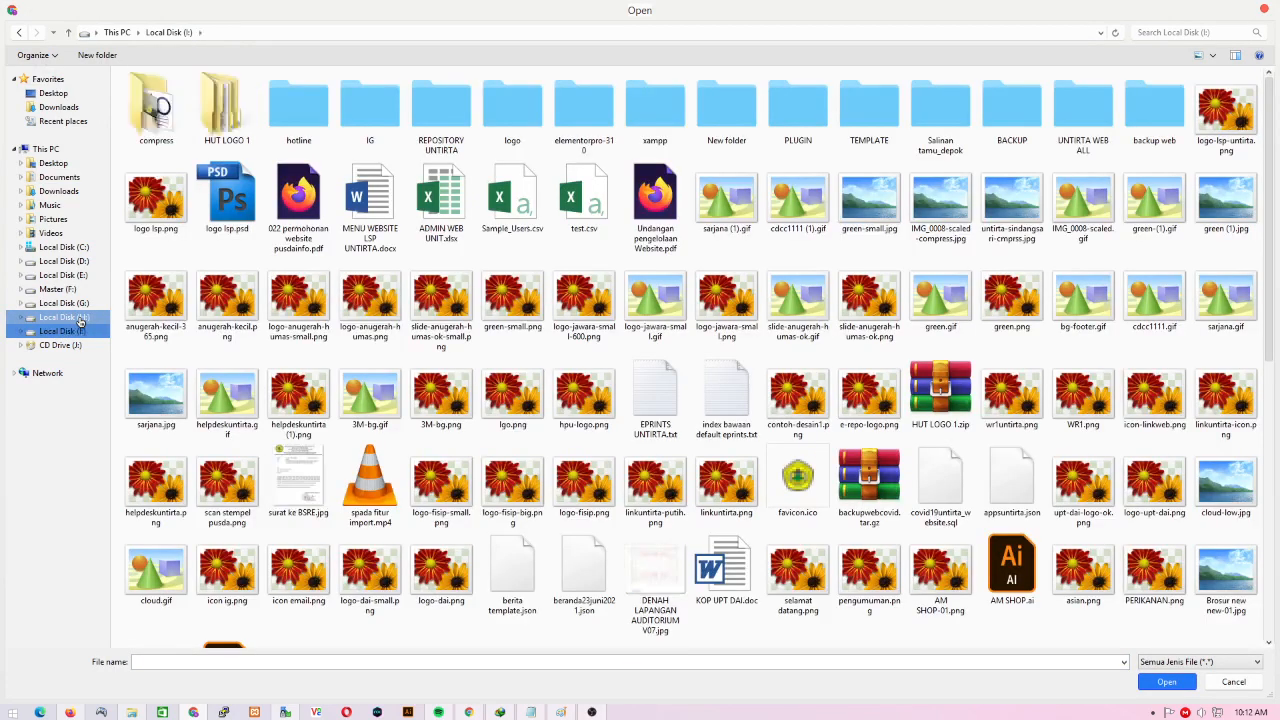
{"action": "left_click", "coordinate": [64, 317]}
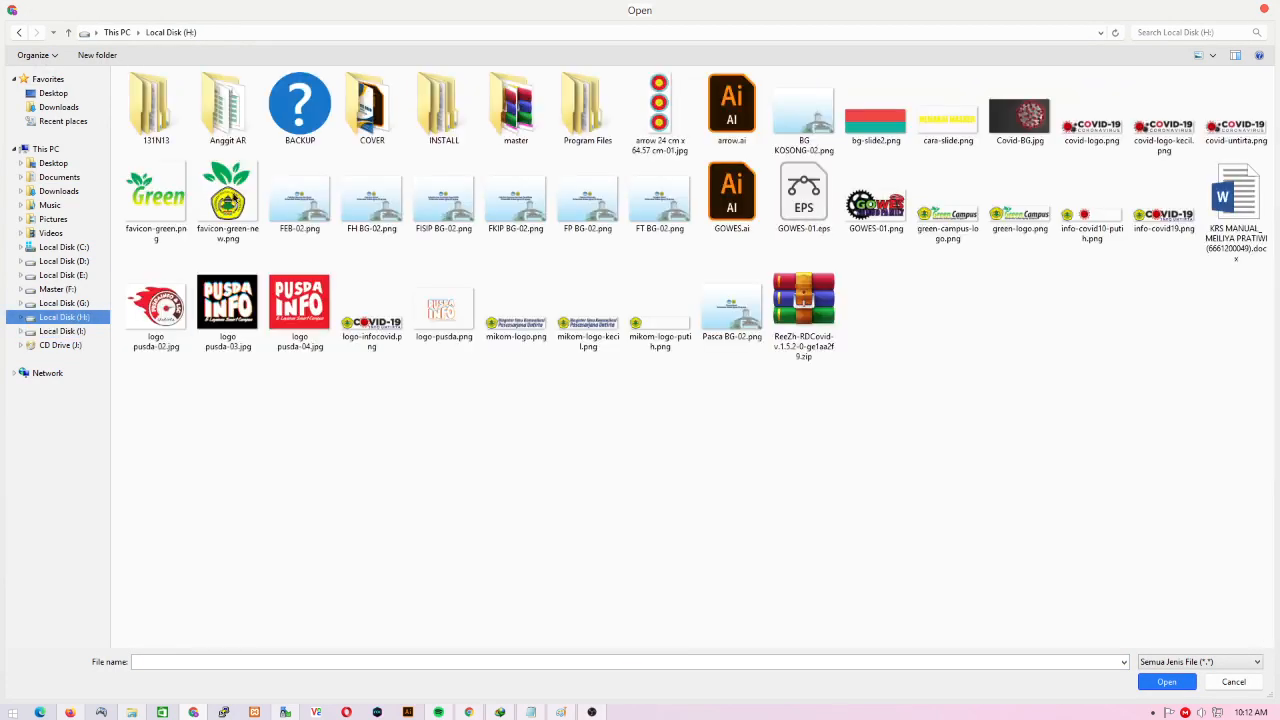
{"action": "left_click", "coordinate": [60, 330]}
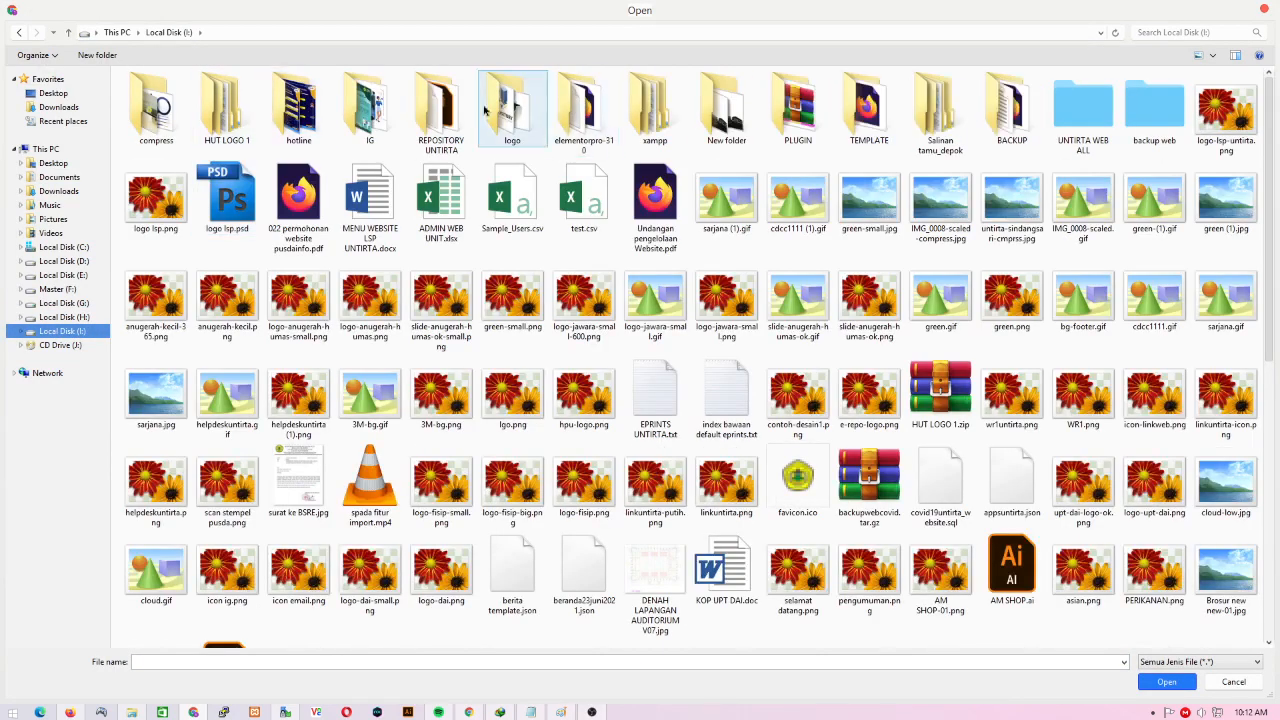
{"action": "double_click", "coordinate": [458, 104]}
{"action": "double_click", "coordinate": [175, 116]}
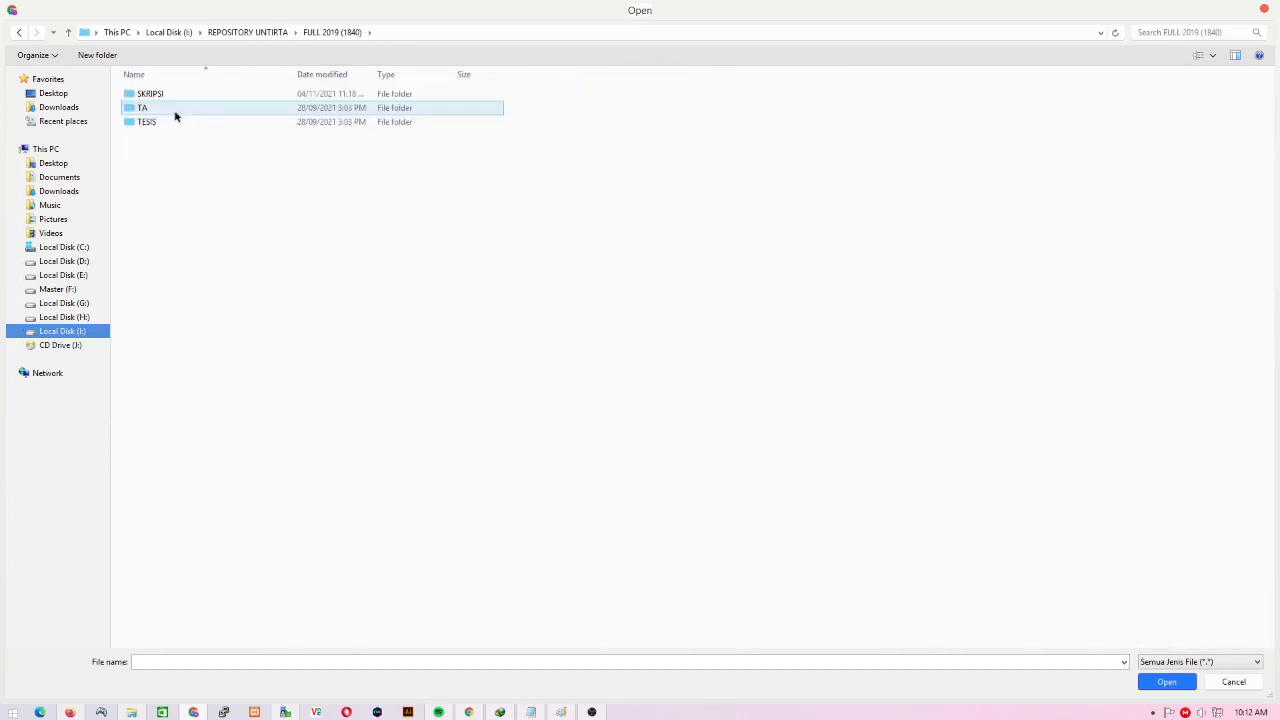
{"action": "double_click", "coordinate": [177, 125]}
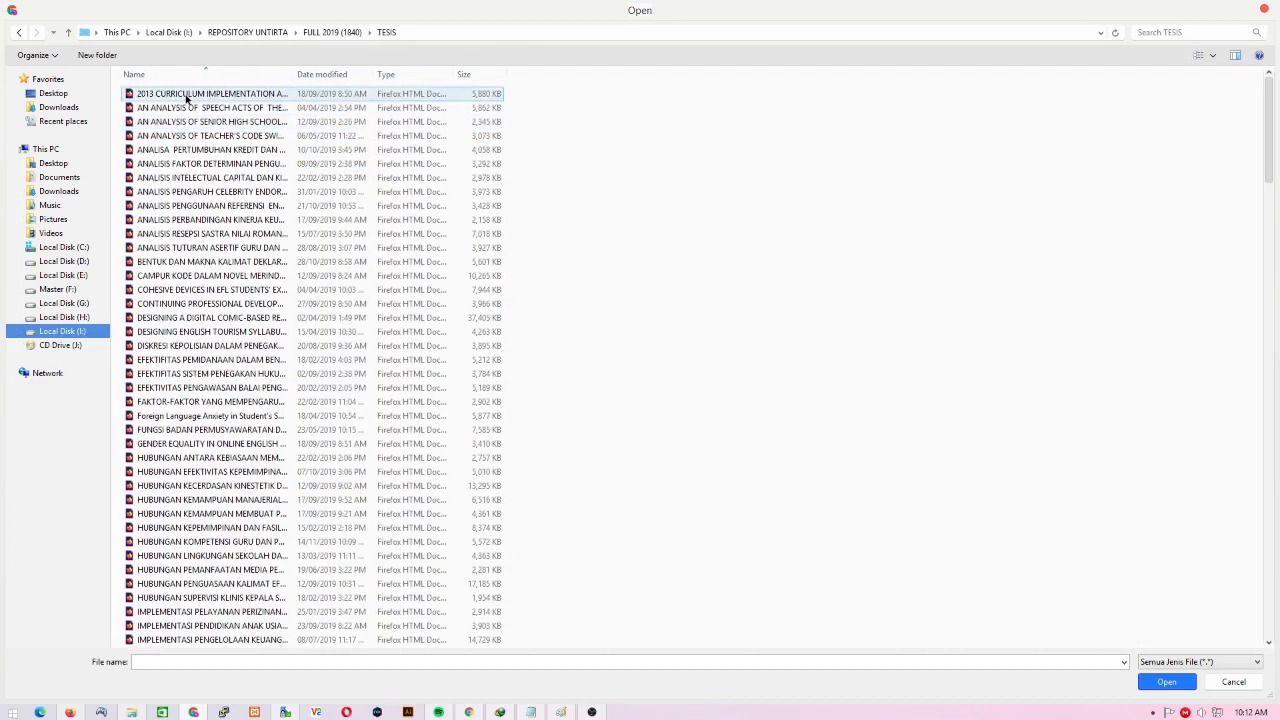
{"action": "double_click", "coordinate": [187, 97]}
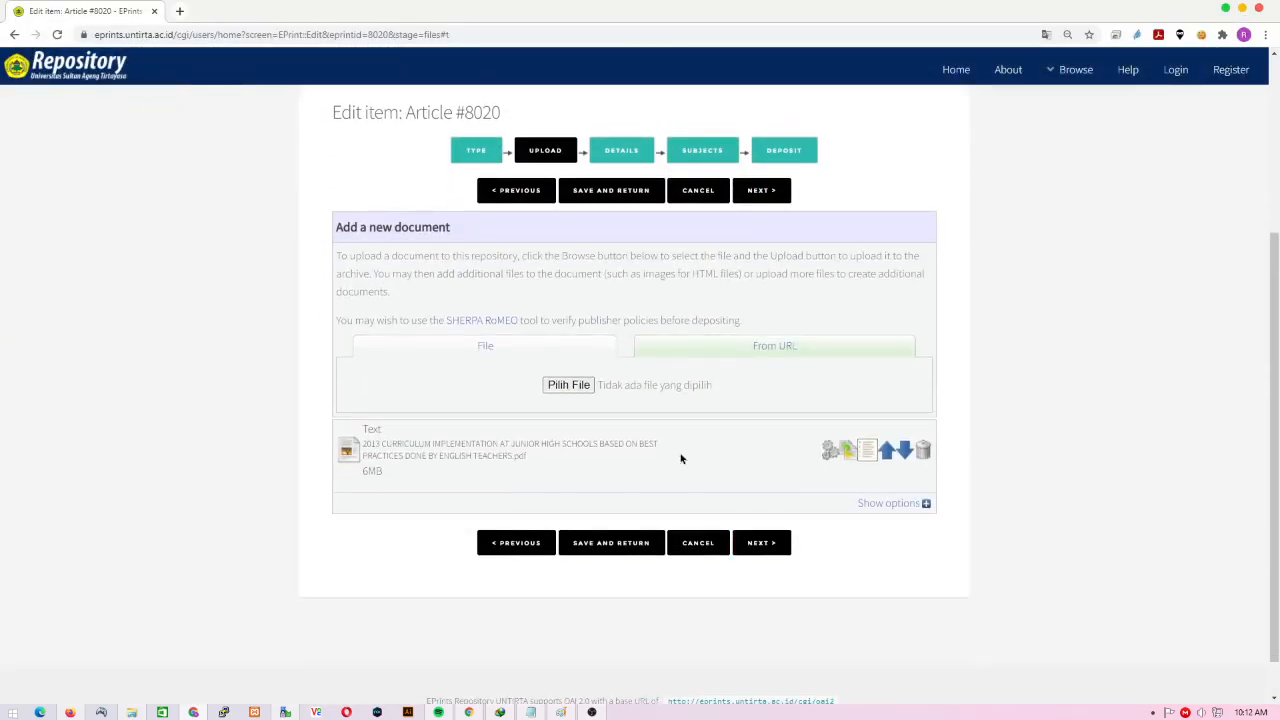
- Show the document's options and set its Visible To setting to Anyone
{"action": "left_click", "coordinate": [907, 510]}
{"action": "scroll", "coordinate": [915, 525], "scroll_direction": "down", "scroll_amount": 2}
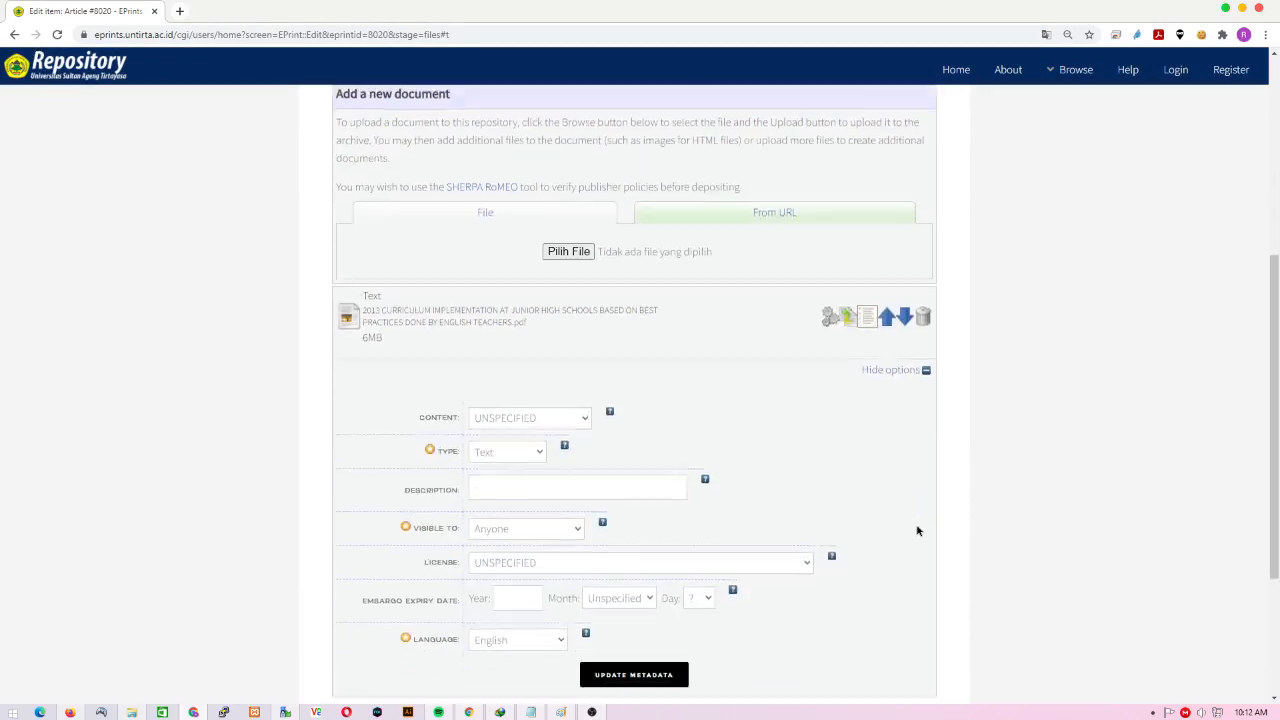
{"action": "scroll", "coordinate": [918, 531], "scroll_direction": "down", "scroll_amount": 1}
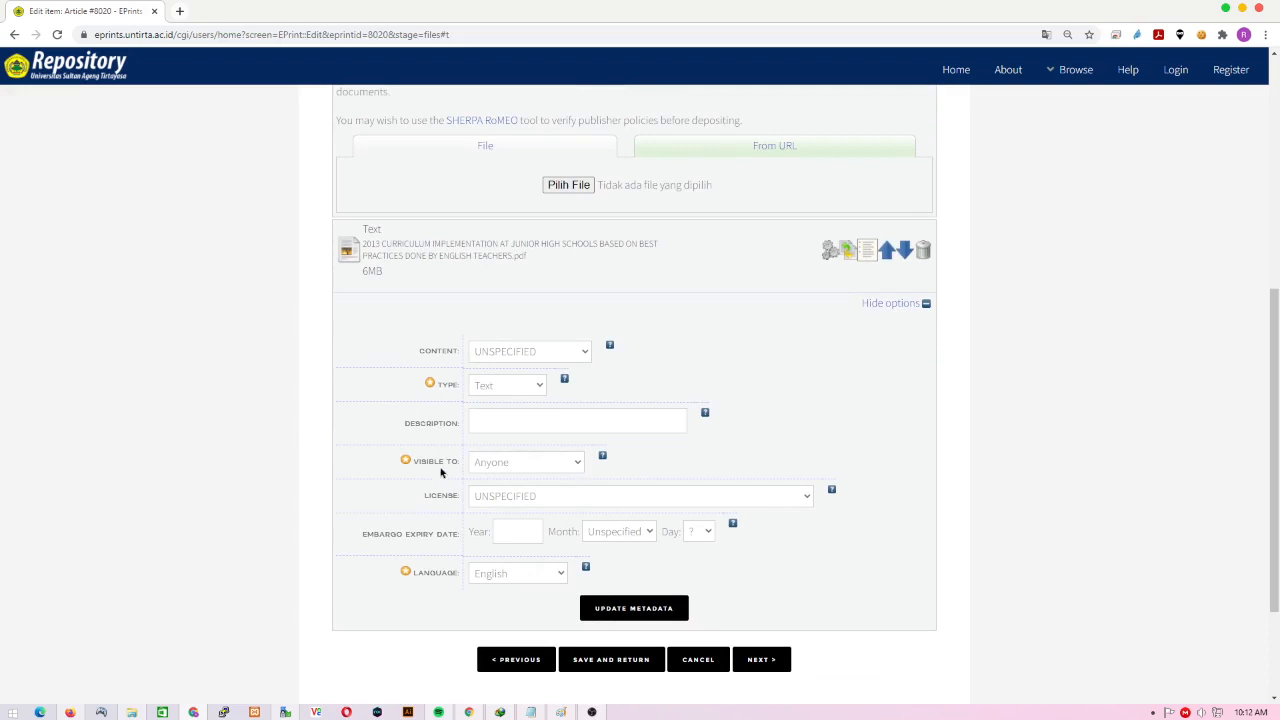
{"action": "left_click", "coordinate": [505, 466]}
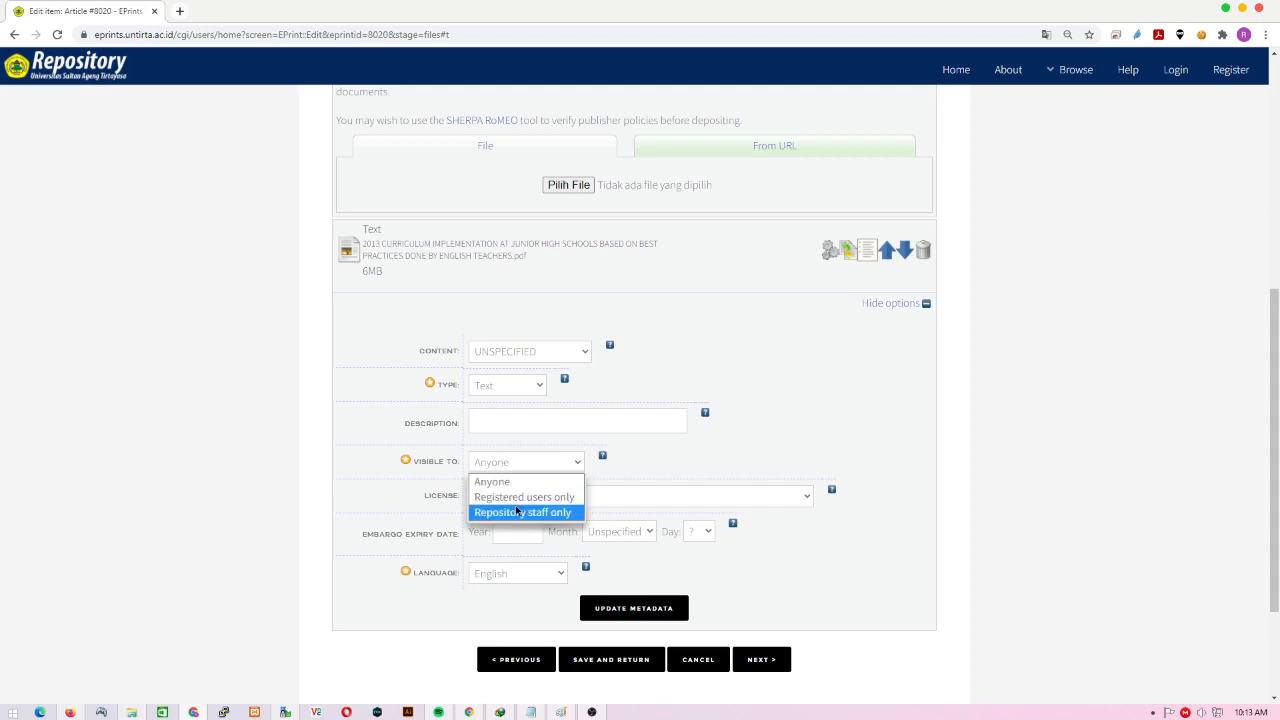
{"action": "left_click", "coordinate": [518, 497]}
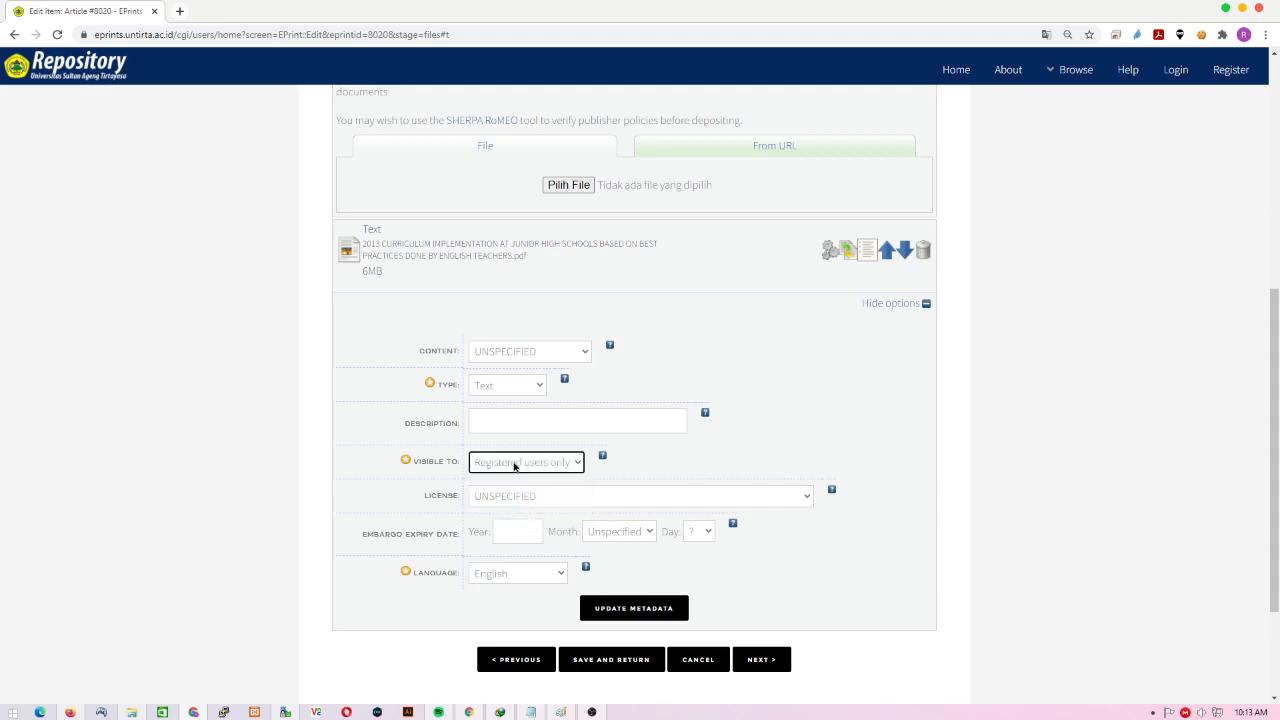
{"action": "left_click", "coordinate": [514, 466]}
{"action": "left_click", "coordinate": [520, 482]}
{"action": "left_click", "coordinate": [520, 467]}
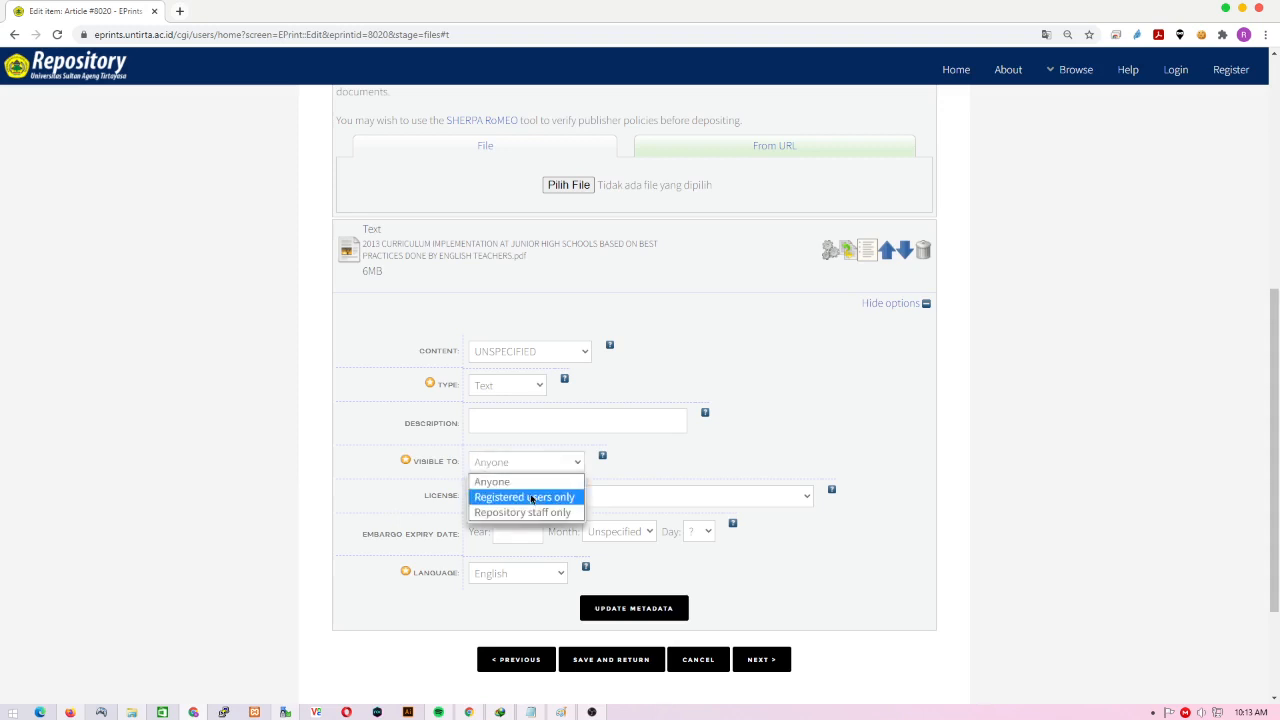
{"action": "left_click", "coordinate": [531, 497]}
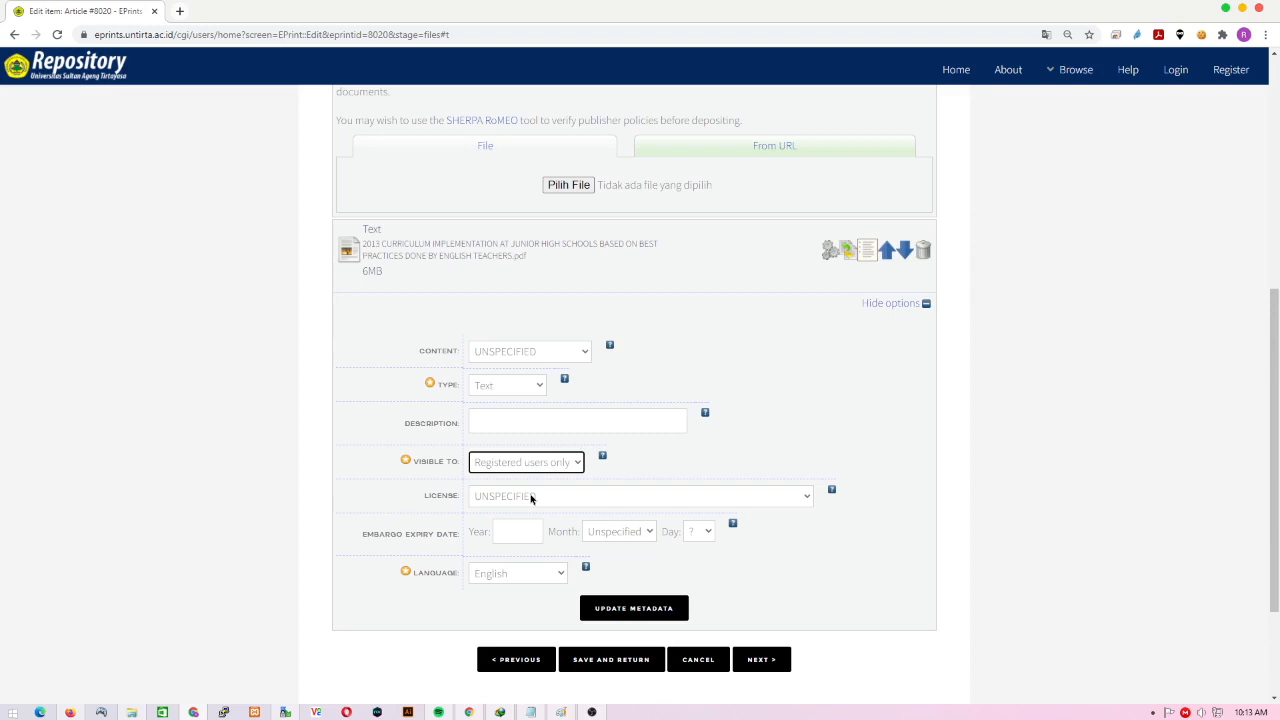
{"action": "left_click", "coordinate": [556, 462]}
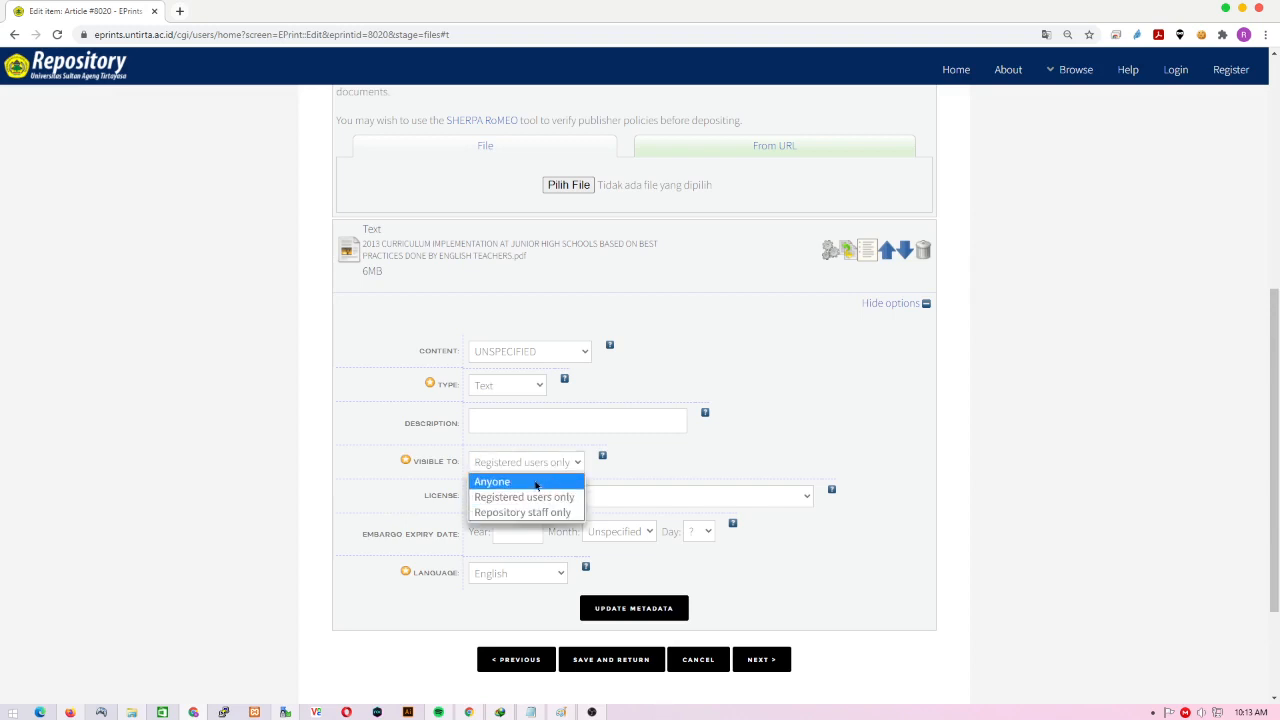
{"action": "left_click", "coordinate": [534, 485]}
- Continue from the Upload stage to the Details step
{"action": "scroll", "coordinate": [534, 491], "scroll_direction": "up", "scroll_amount": 1}
{"action": "scroll", "coordinate": [534, 491], "scroll_direction": "down", "scroll_amount": 2}
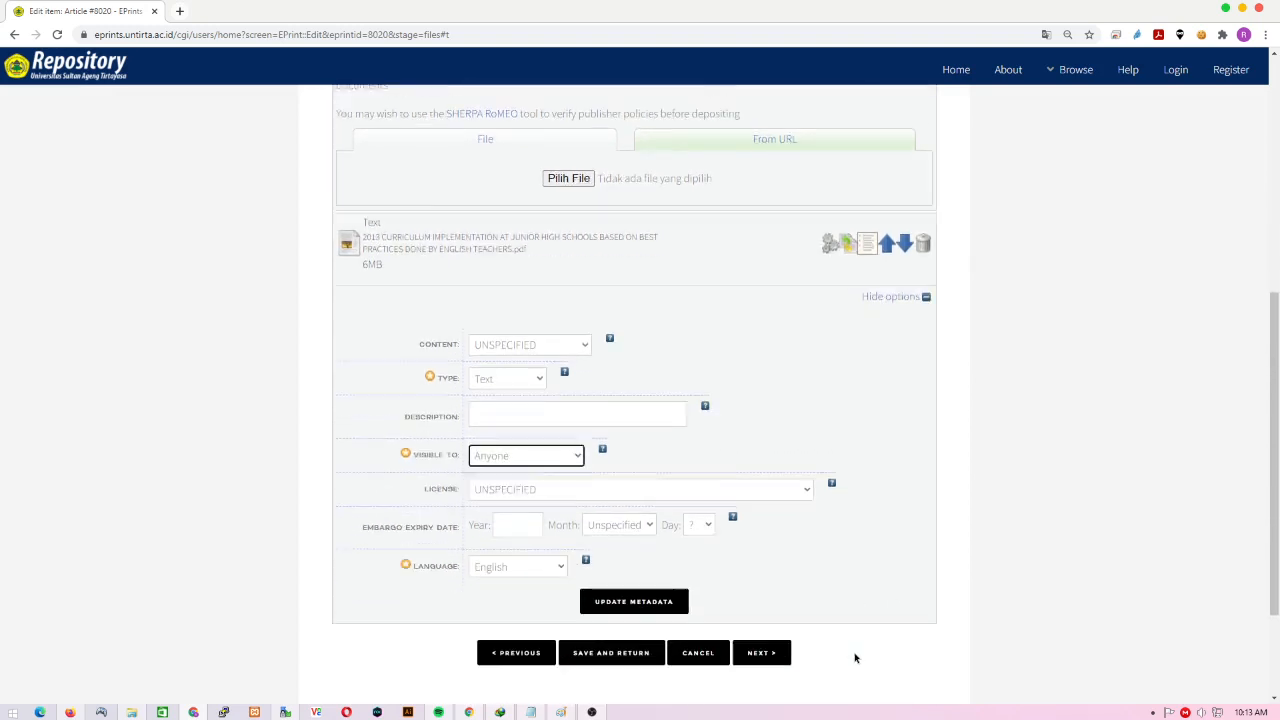
{"action": "left_click", "coordinate": [760, 593]}
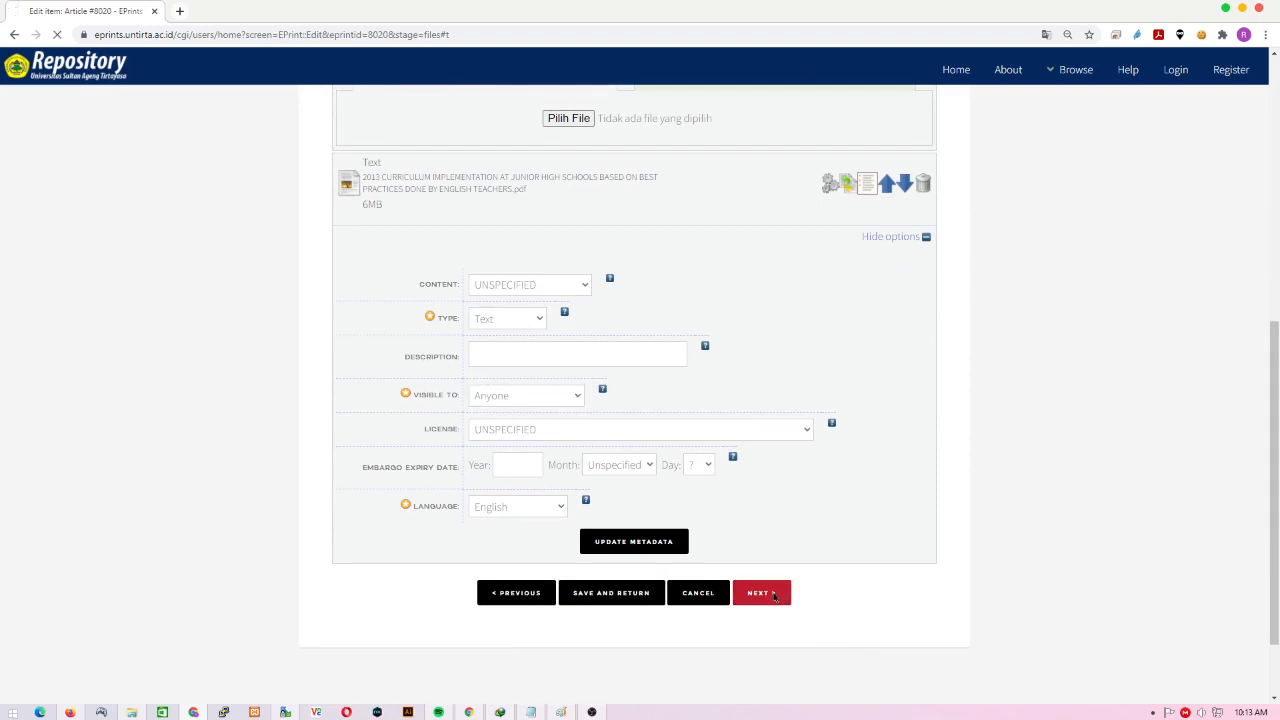
- Enter the title 'Judul artikel atau judul karya ilmiah'
{"action": "scroll", "coordinate": [773, 597], "scroll_direction": "down", "scroll_amount": 2}
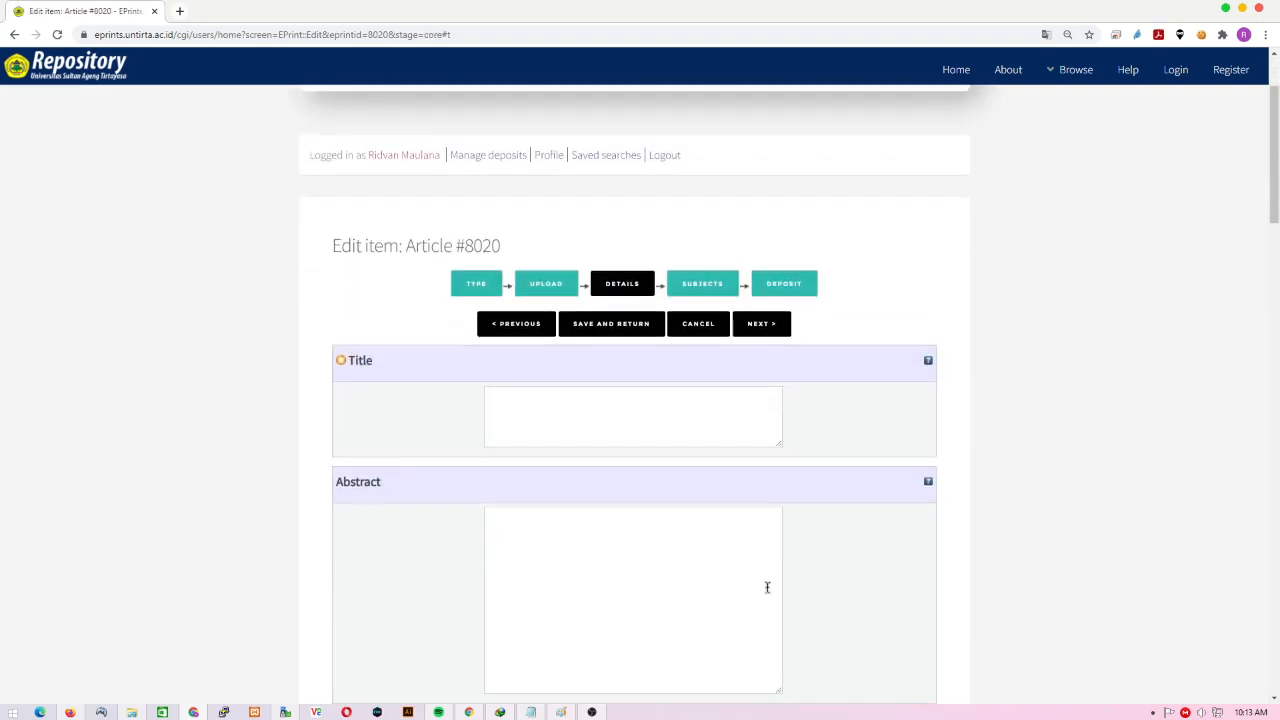
{"action": "scroll", "coordinate": [773, 597], "scroll_direction": "down", "scroll_amount": 1}
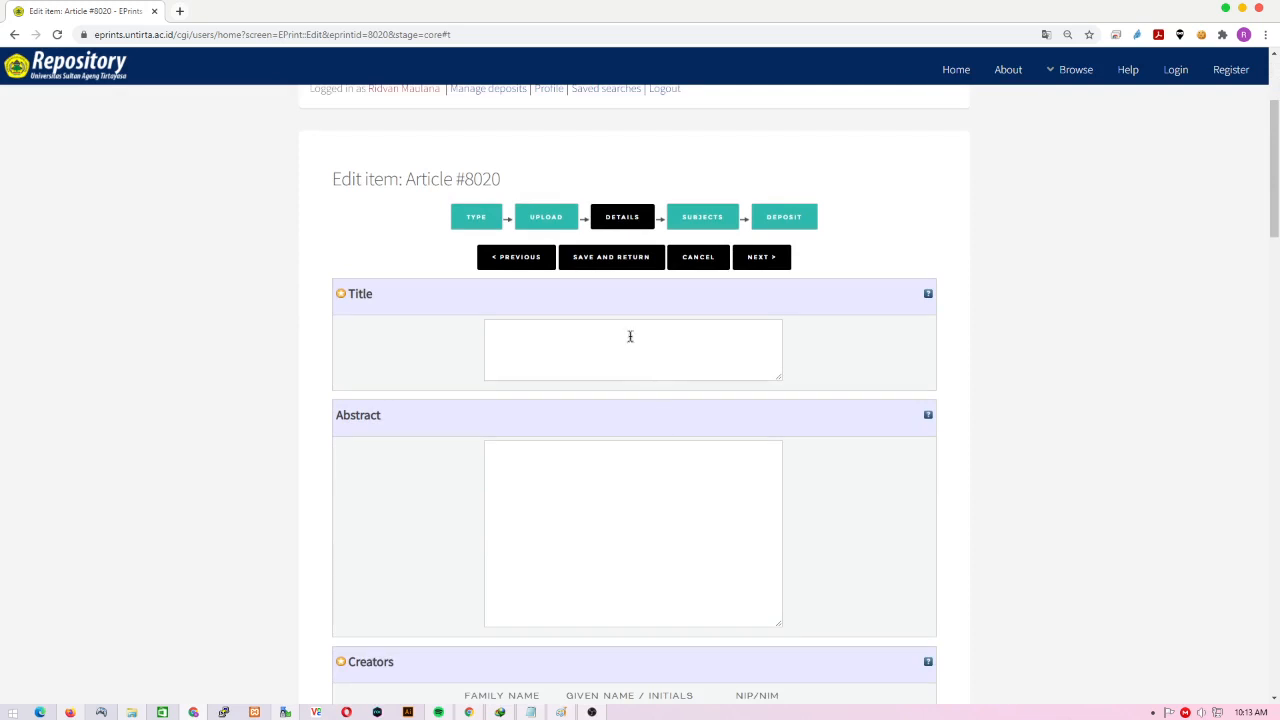
{"action": "left_click", "coordinate": [630, 336]}
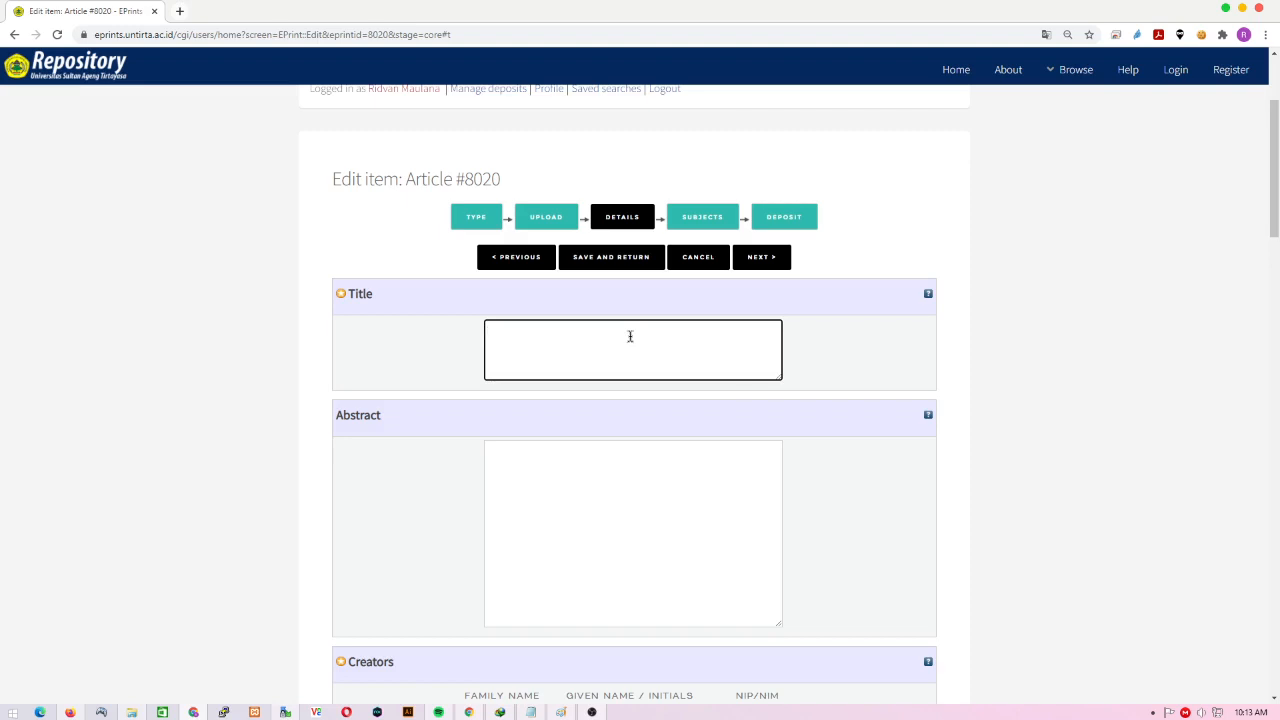
{"action": "type", "text": "Judul artikel"}
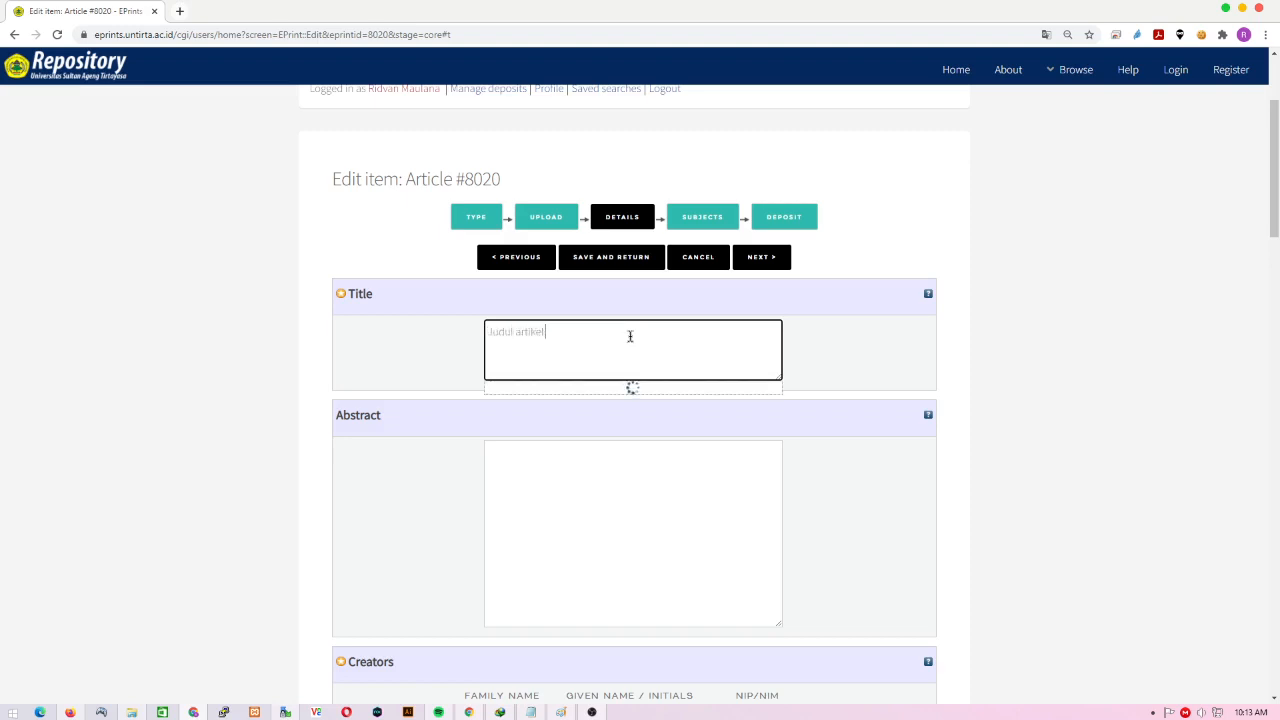
{"action": "type", "text": " atau judul"}
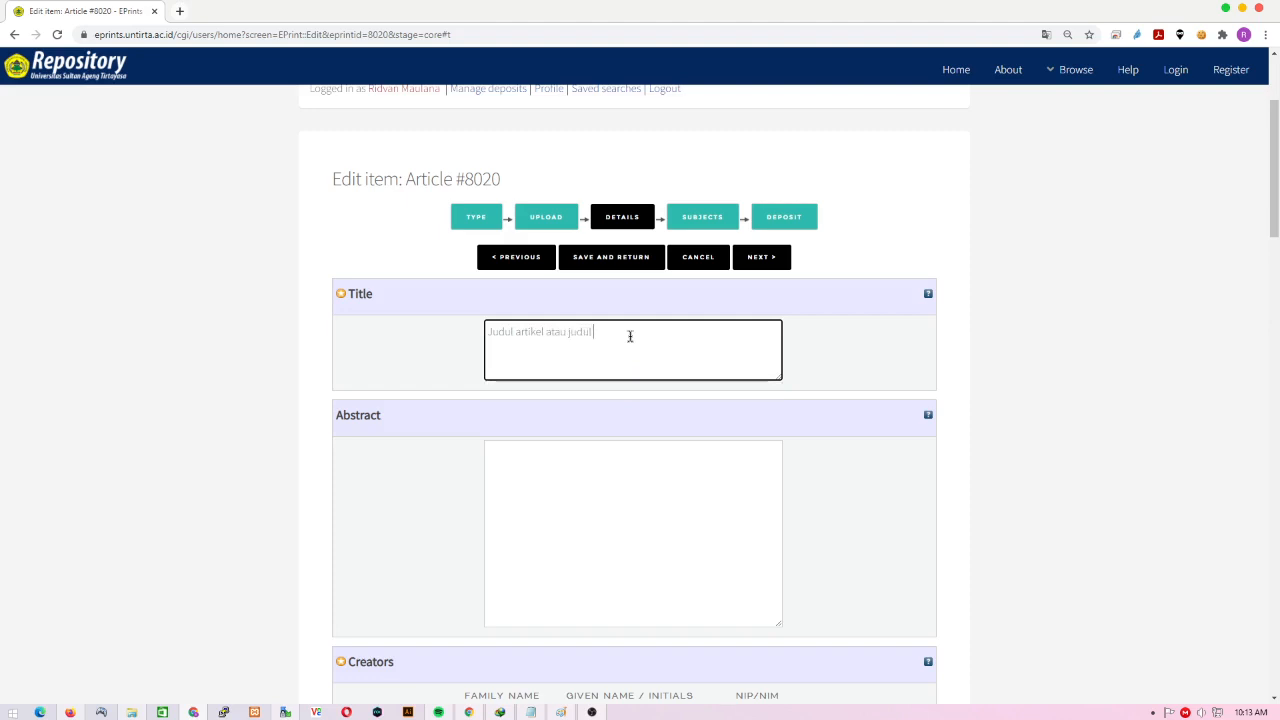
{"action": "type", "text": " karya ilmiah"}
- Type 'abstrak tersebu' into the Abstract box
{"action": "left_click", "coordinate": [608, 480]}
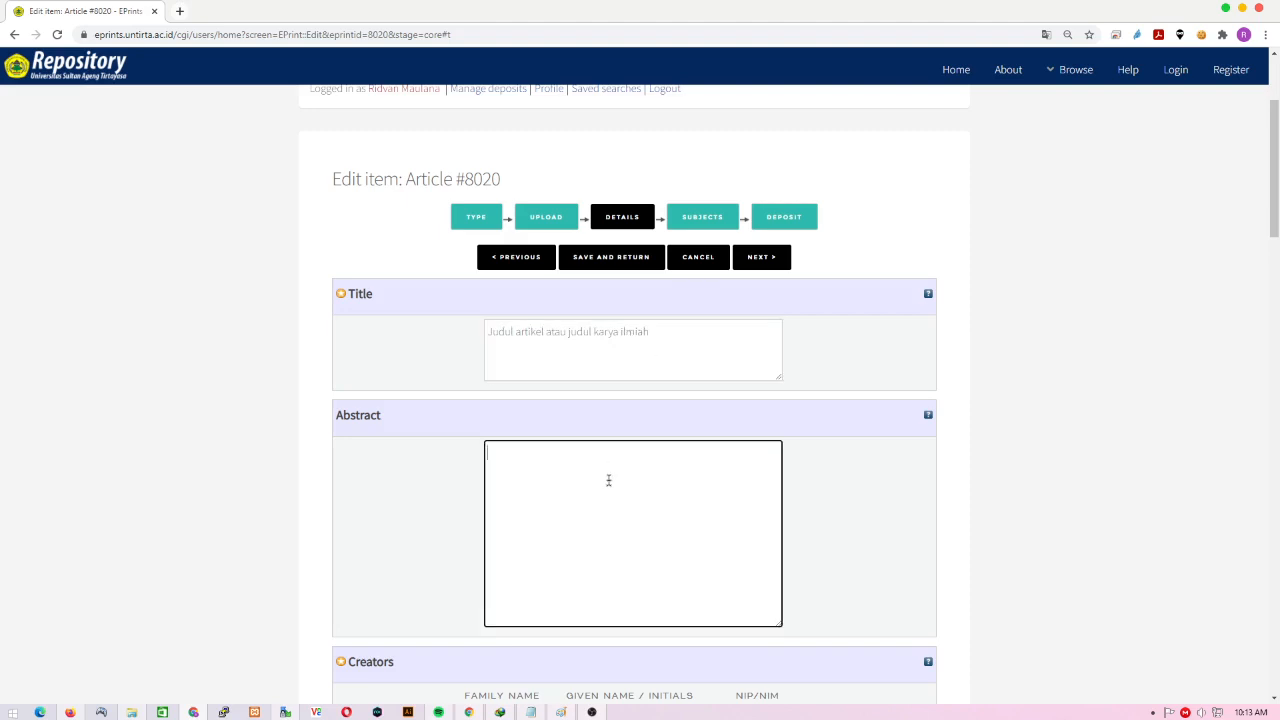
{"action": "scroll", "coordinate": [608, 480], "scroll_direction": "down", "scroll_amount": 1}
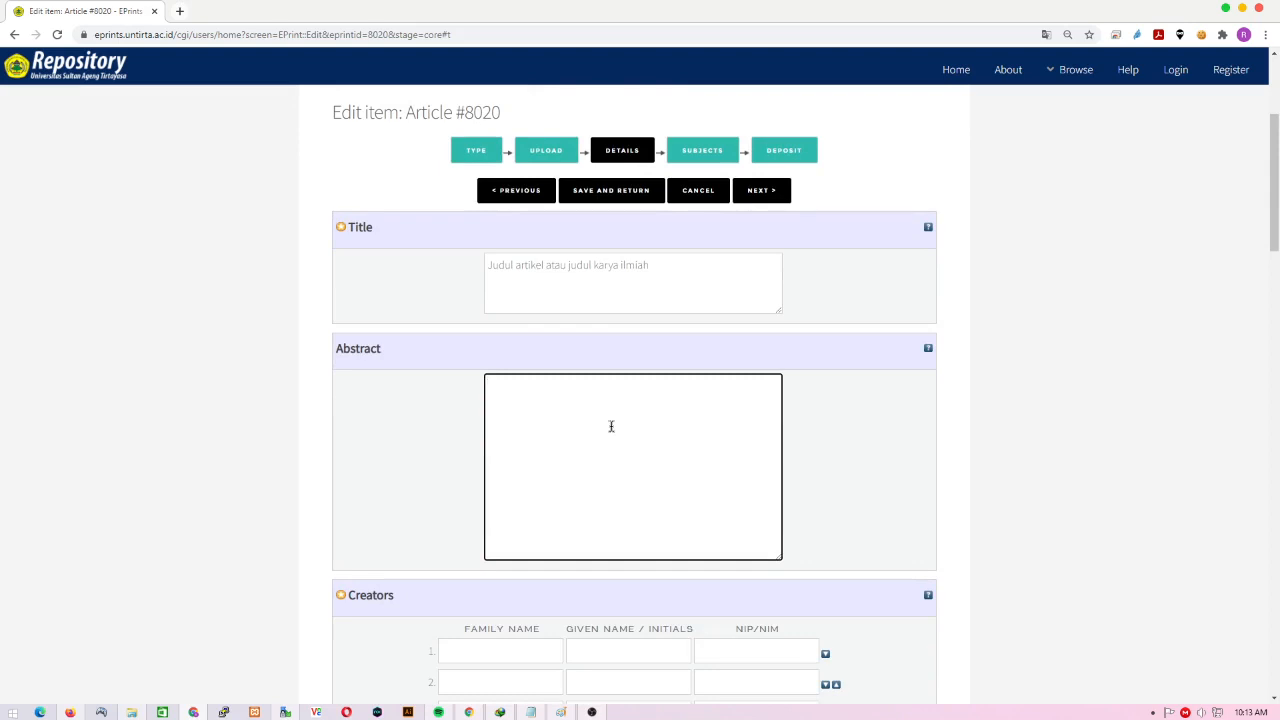
{"action": "type", "text": "abstrak tersebut"}
{"action": "scroll", "coordinate": [611, 426], "scroll_direction": "down", "scroll_amount": 2}
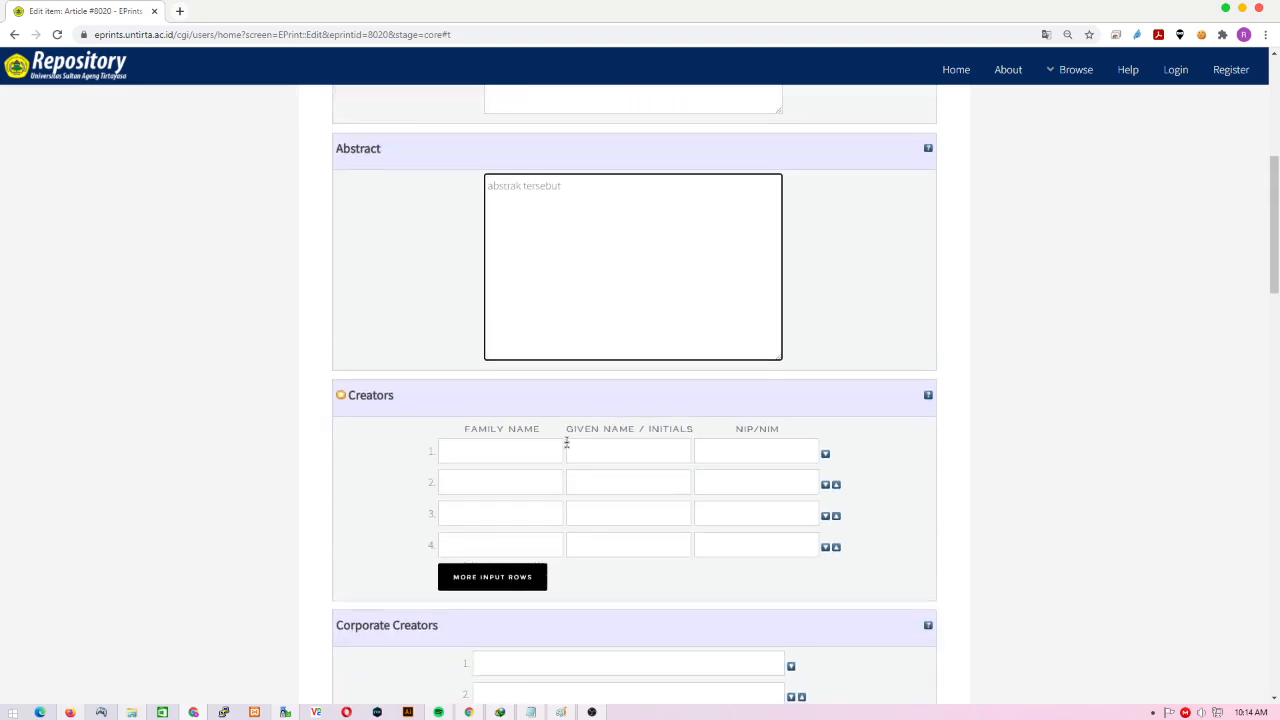
{"action": "scroll", "coordinate": [566, 443], "scroll_direction": "down", "scroll_amount": 1}
{"action": "scroll", "coordinate": [566, 443], "scroll_direction": "up", "scroll_amount": 3}
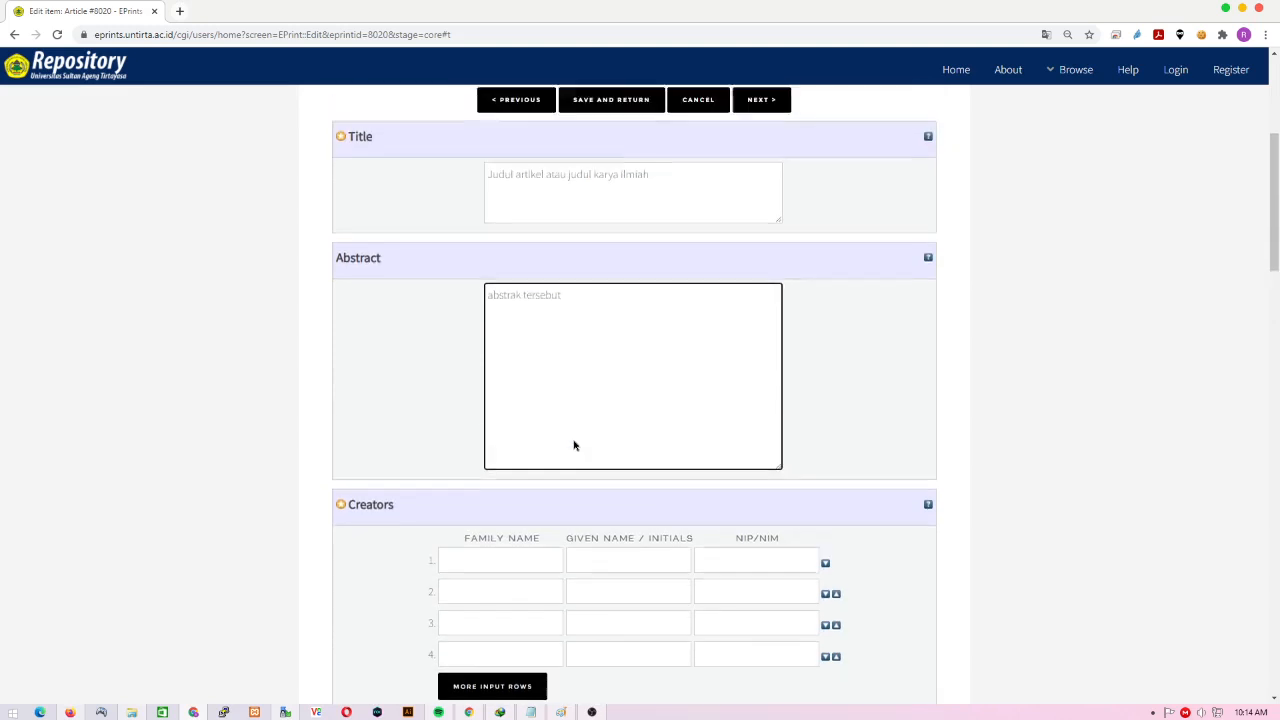
{"action": "scroll", "coordinate": [573, 441], "scroll_direction": "down", "scroll_amount": 1}
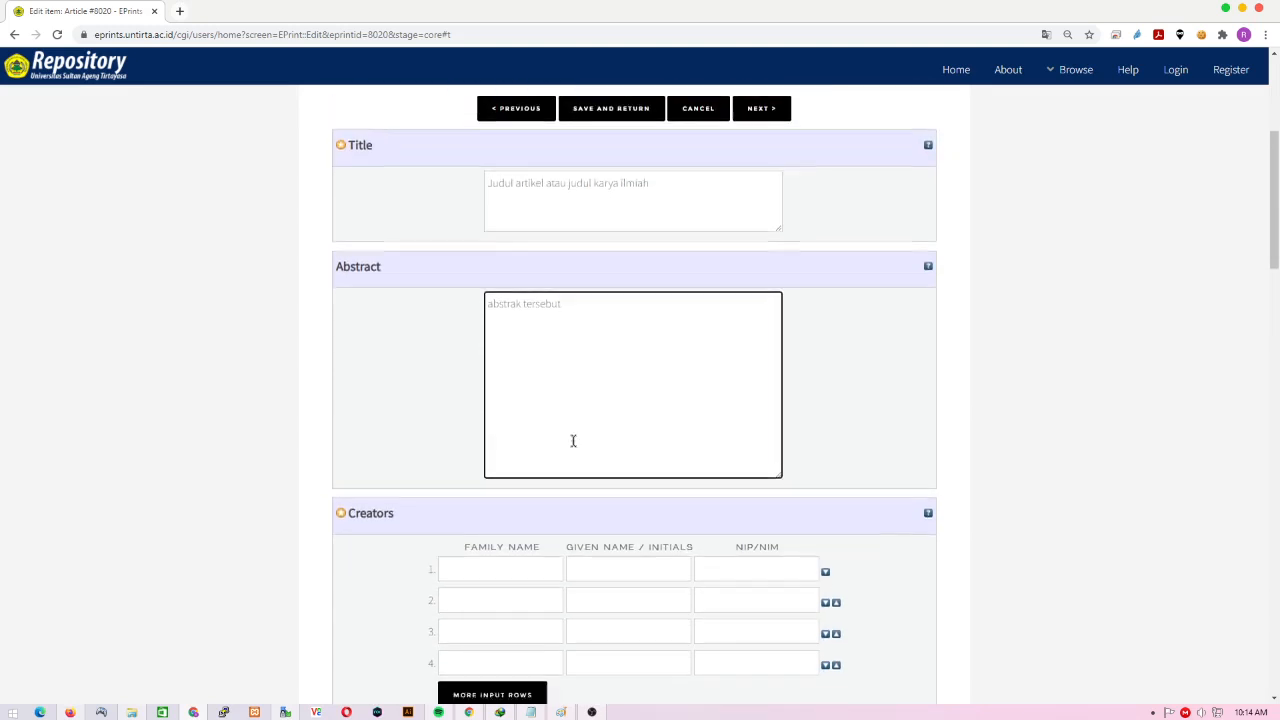
{"action": "left_click", "coordinate": [632, 517]}
- Enter the author's given name, family name and NIP/NIM in Creators row 1, ignoring suggestions
{"action": "scroll", "coordinate": [632, 524], "scroll_direction": "up", "scroll_amount": 1}
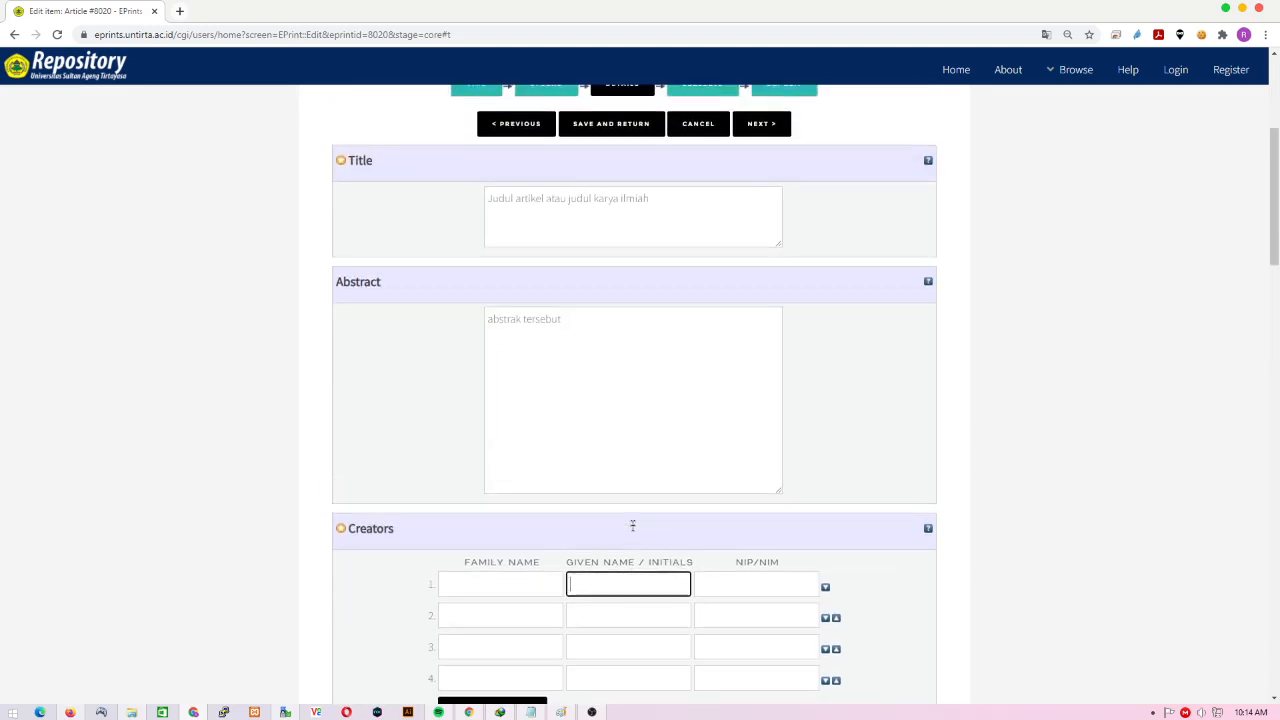
{"action": "scroll", "coordinate": [632, 524], "scroll_direction": "down", "scroll_amount": 2}
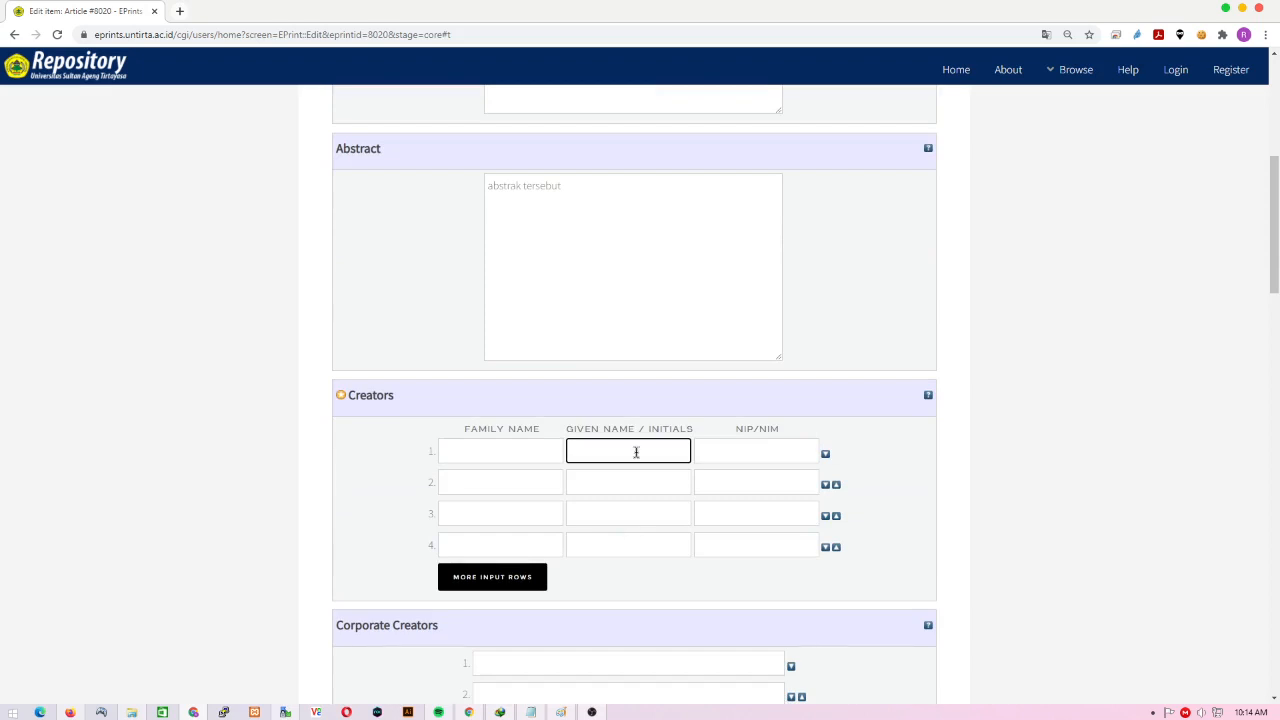
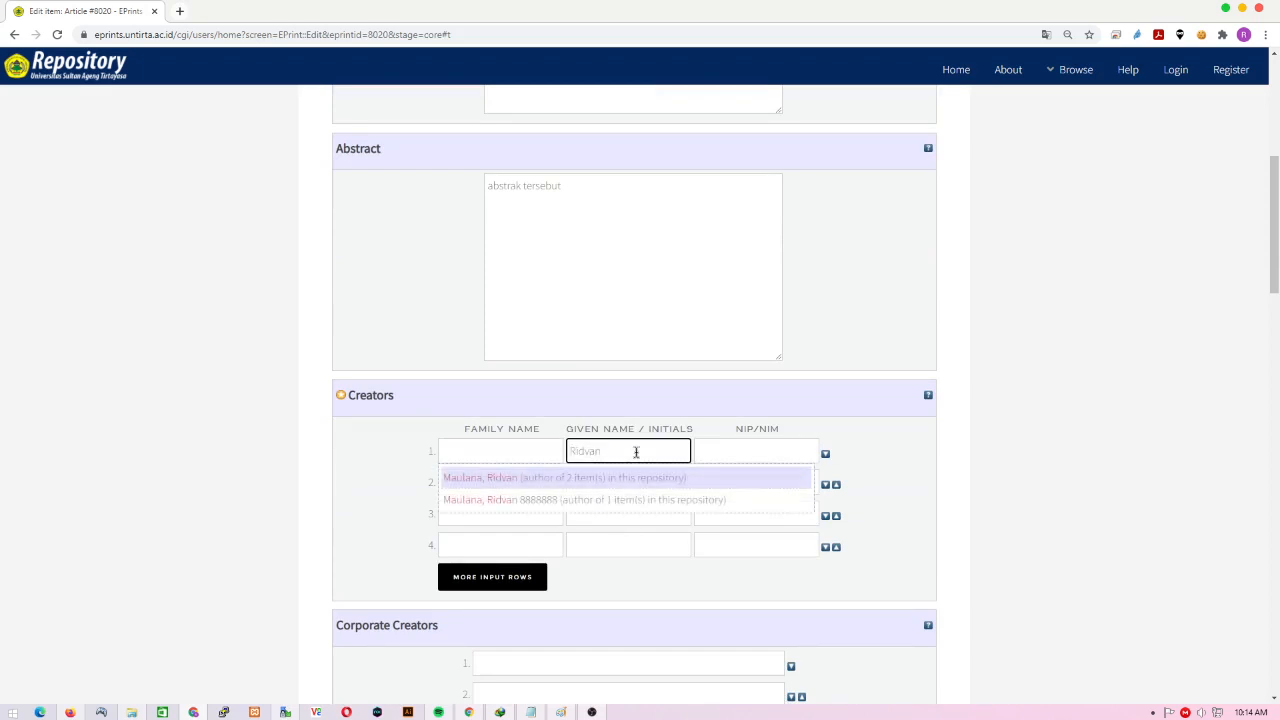
{"action": "left_click", "coordinate": [497, 449]}
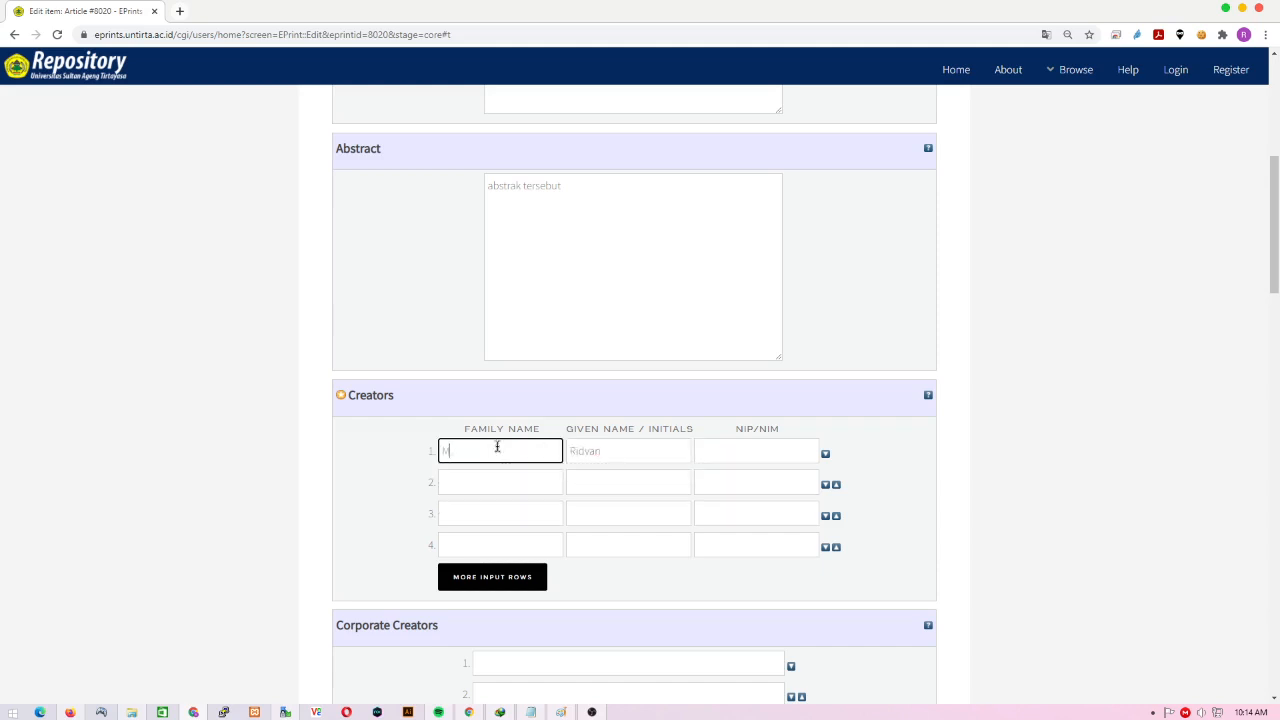
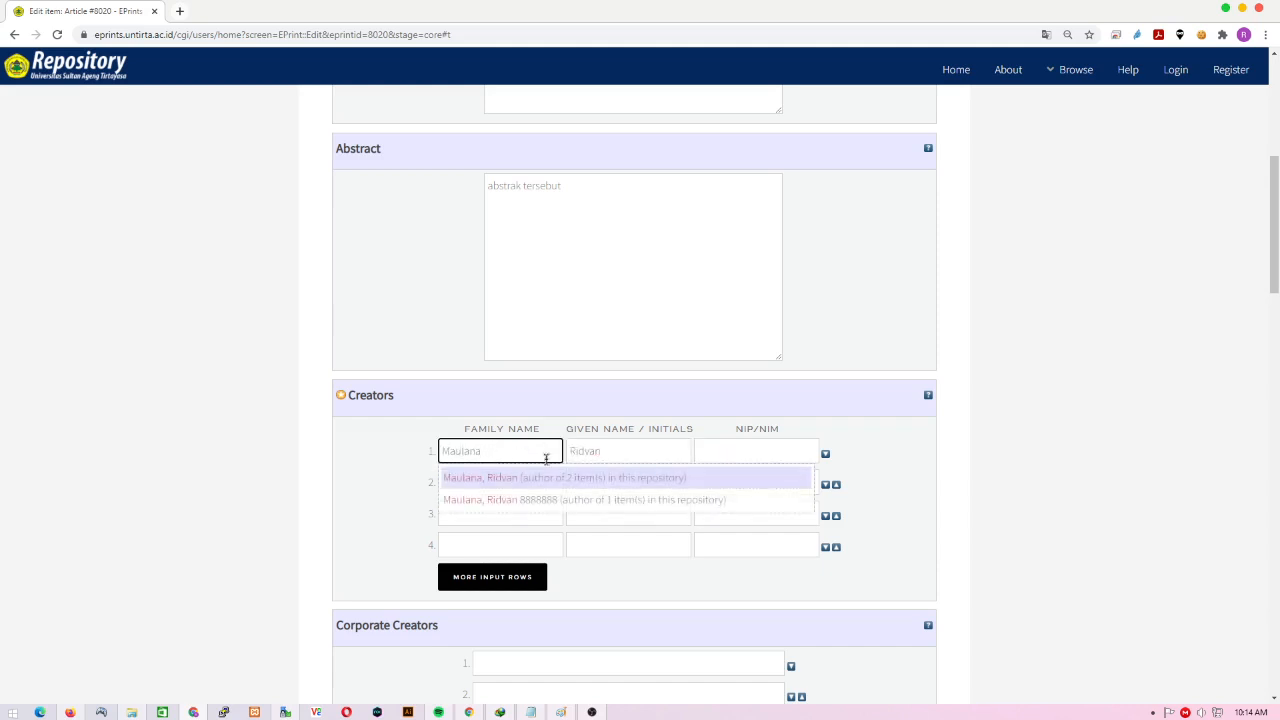
{"action": "left_click", "coordinate": [612, 452]}
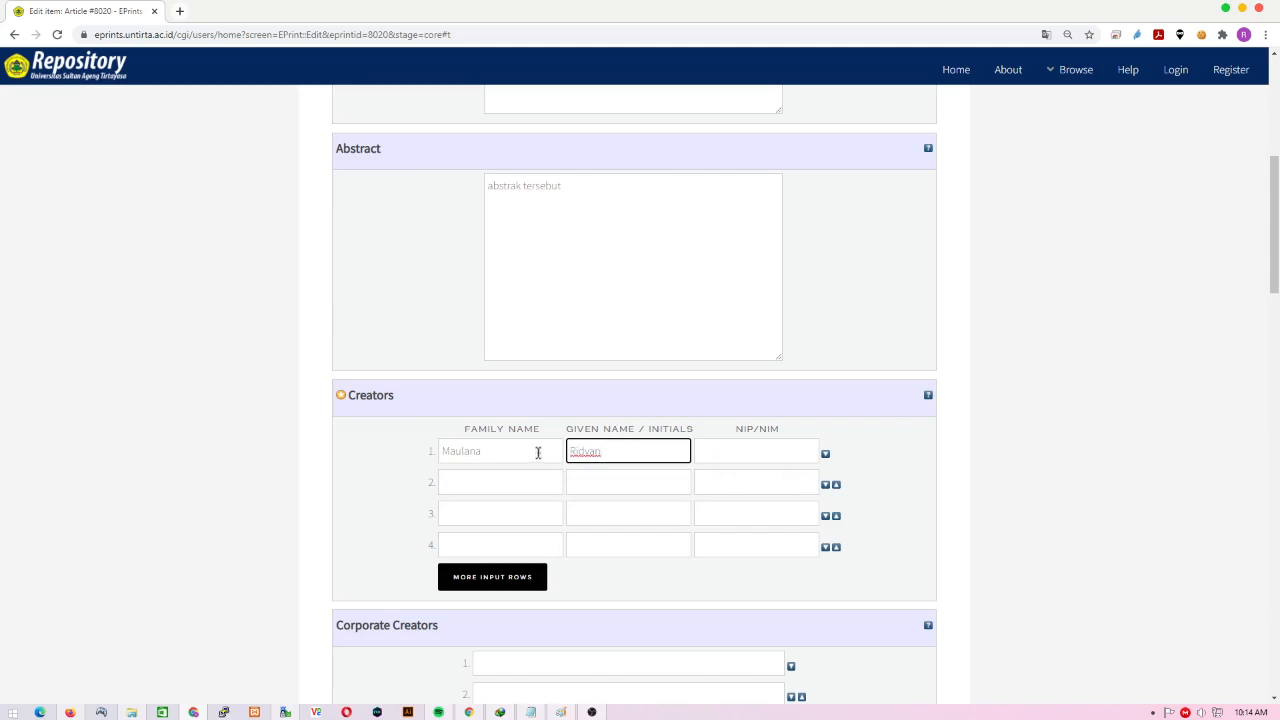
{"action": "left_click", "coordinate": [538, 452]}
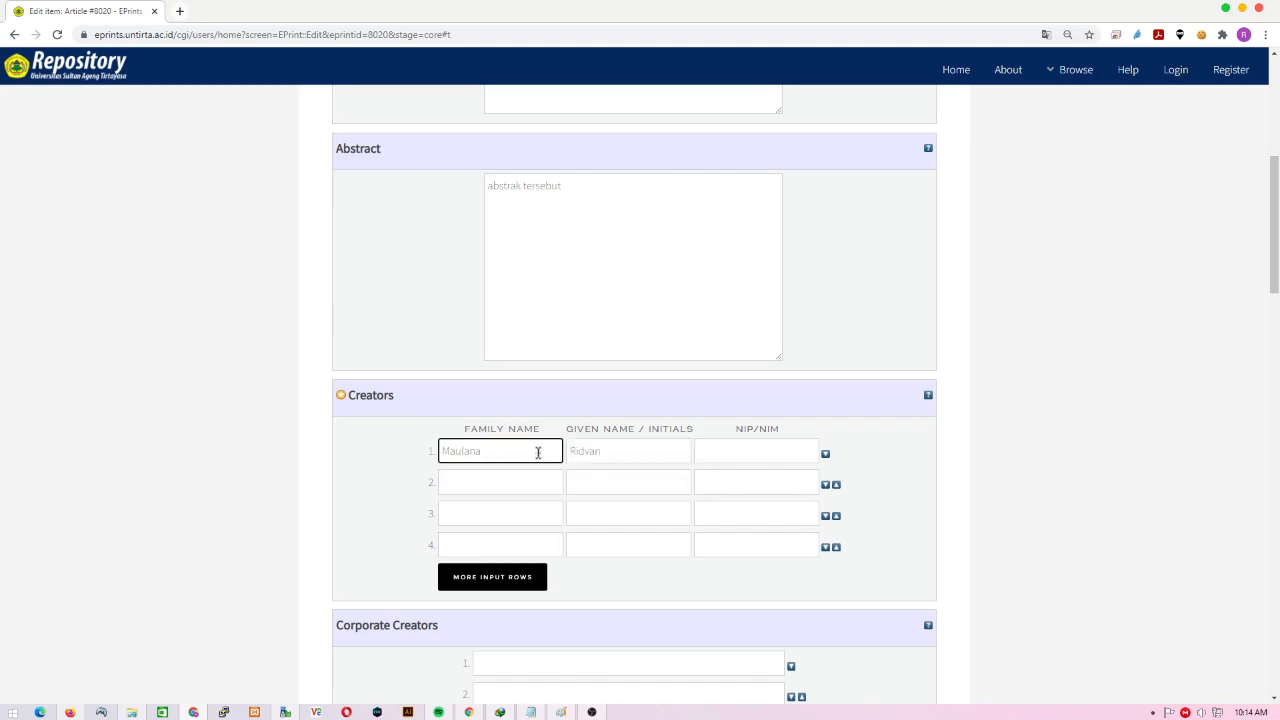
{"action": "left_click", "coordinate": [763, 451]}
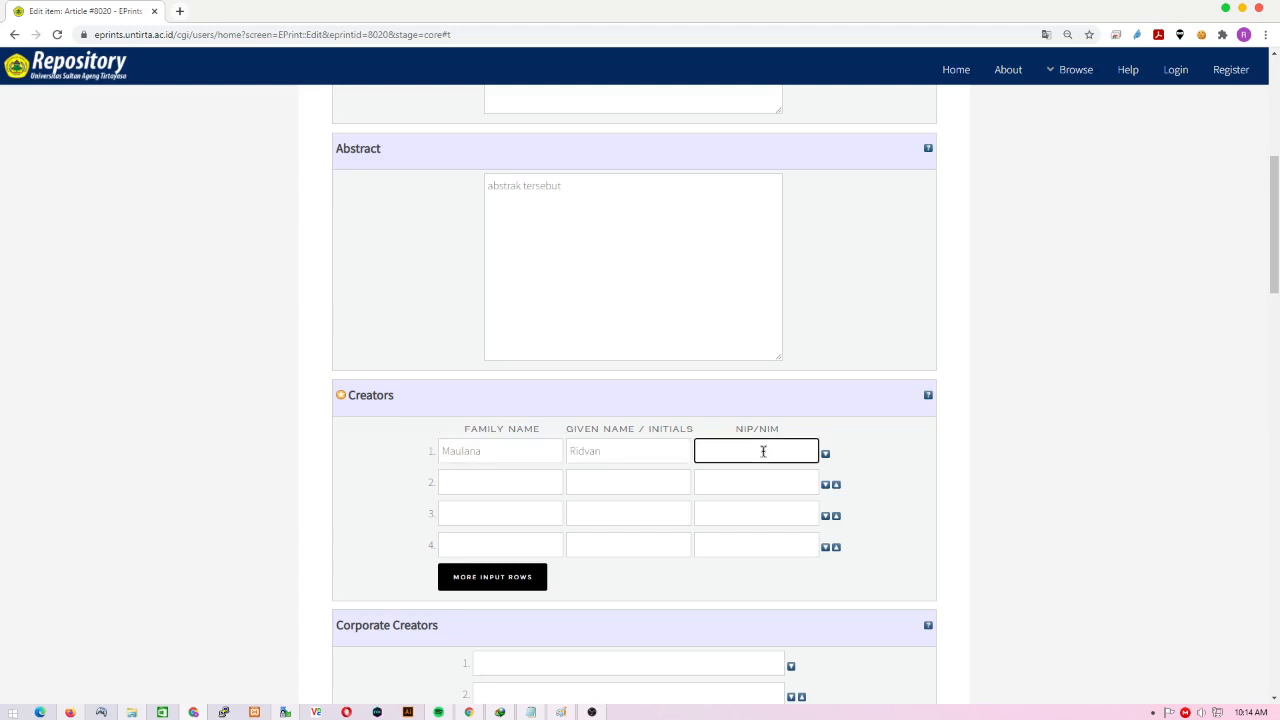
{"action": "type", "text": "88888888"}
{"action": "scroll", "coordinate": [763, 451], "scroll_direction": "down", "scroll_amount": 2}
{"action": "scroll", "coordinate": [763, 451], "scroll_direction": "down", "scroll_amount": 1}
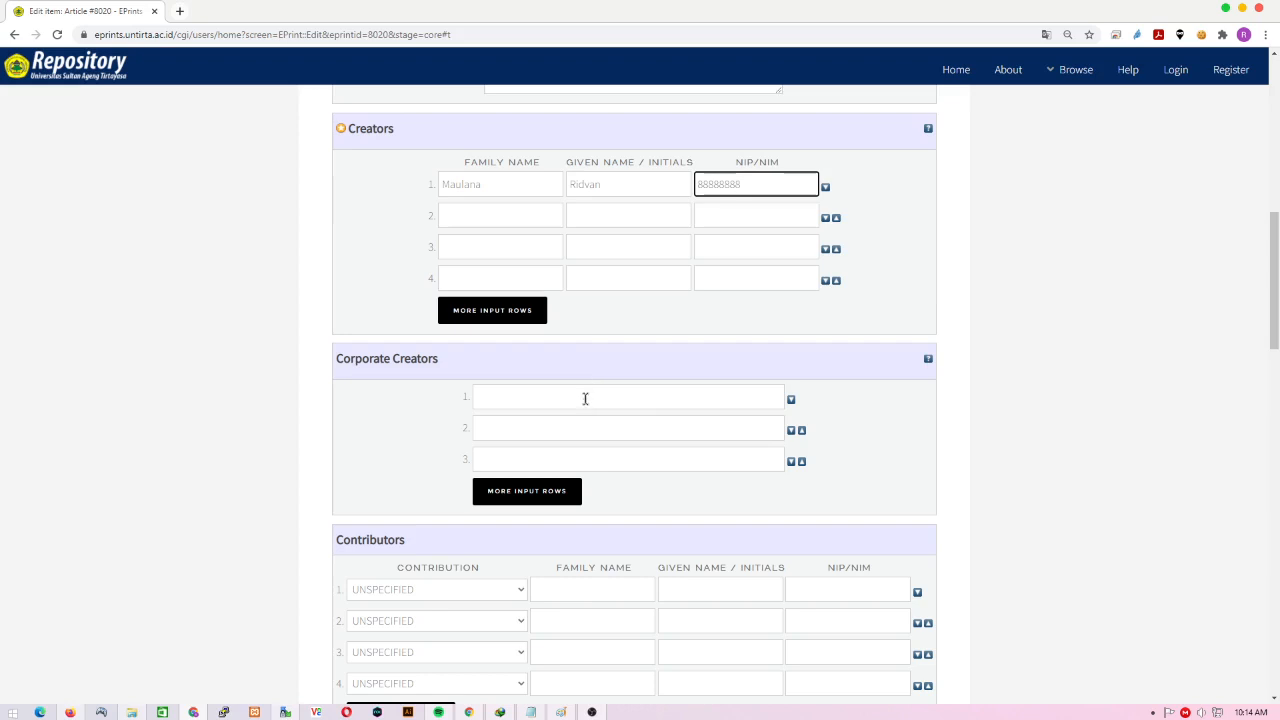
- Pick UNIVERSITAS SULTAN AGENG TIRTAYASA, FAKULTAS EKONOMI DAN BISNIS and JURUSAN AKUNTANSI as corporate creators 1–3
{"action": "left_click", "coordinate": [594, 406]}
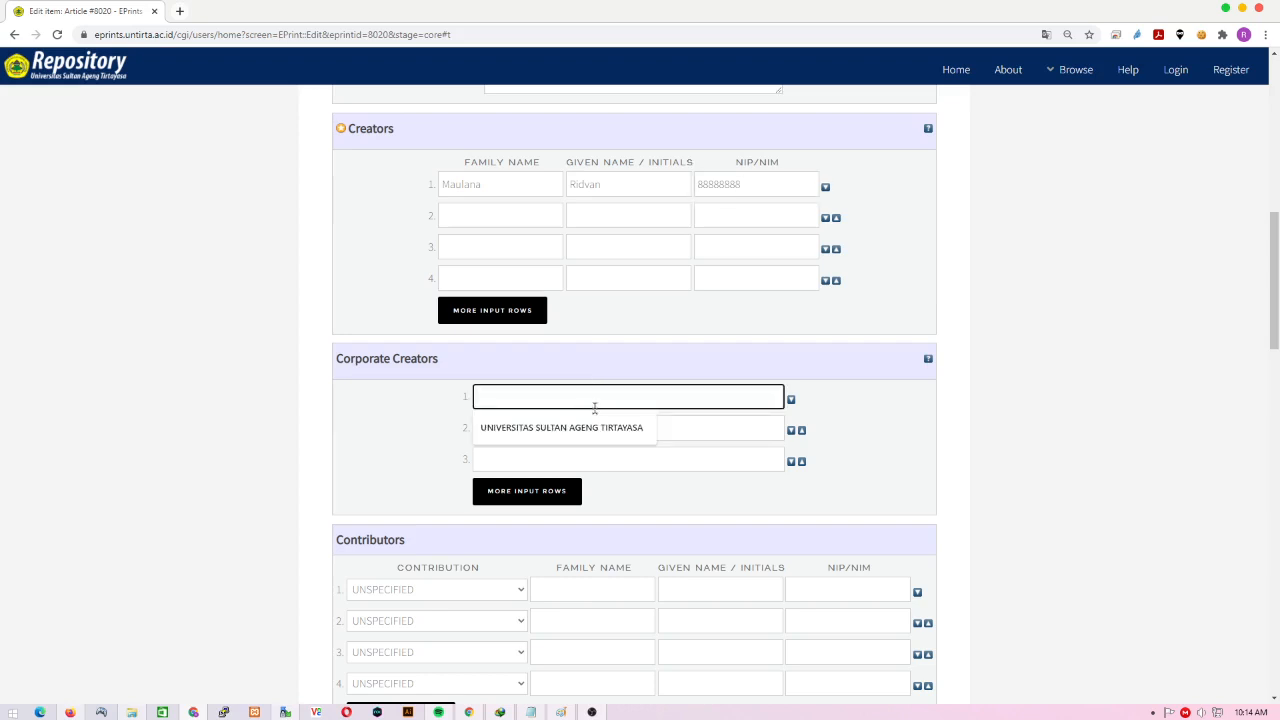
{"action": "left_click", "coordinate": [597, 427]}
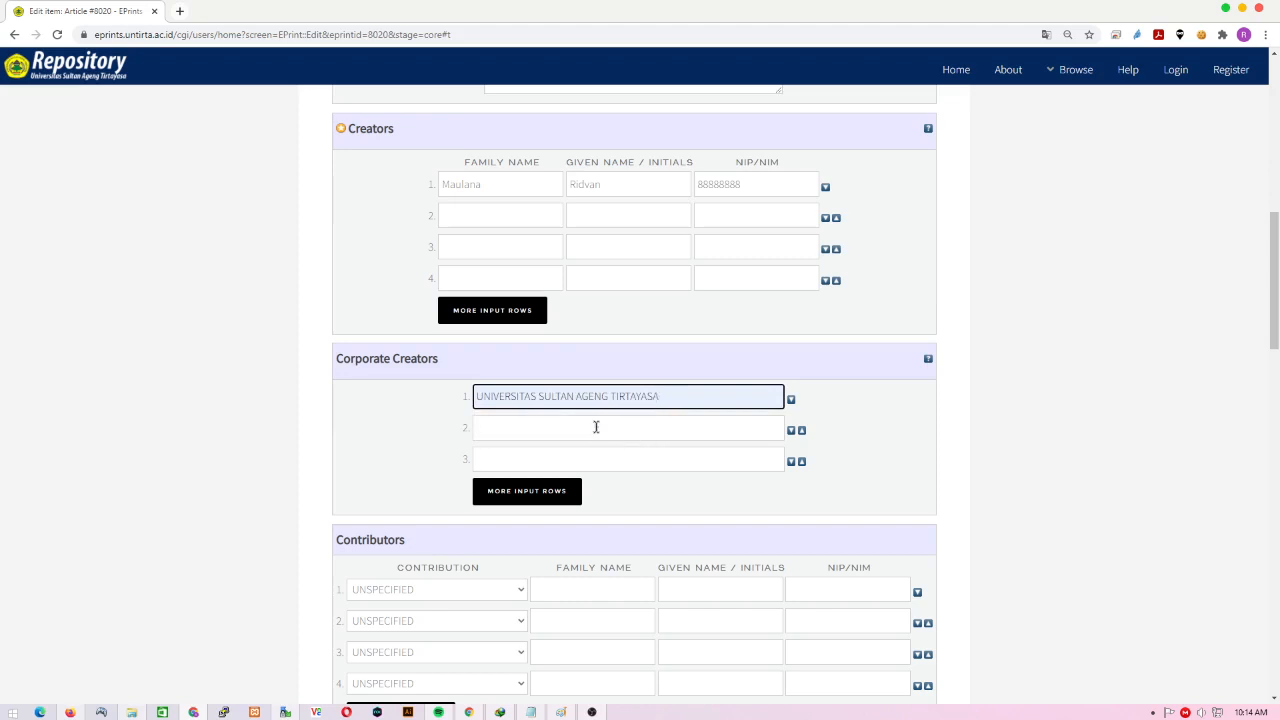
{"action": "left_click", "coordinate": [583, 428]}
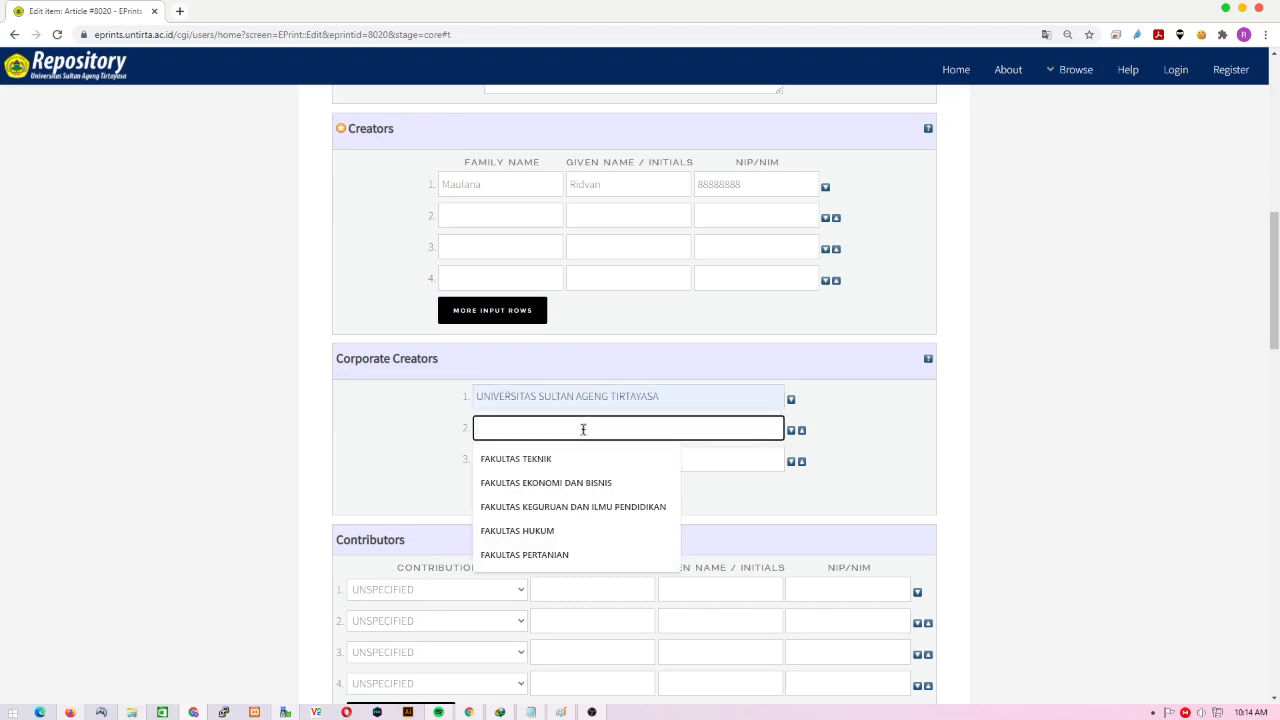
{"action": "left_click", "coordinate": [619, 482]}
{"action": "left_click", "coordinate": [599, 459]}
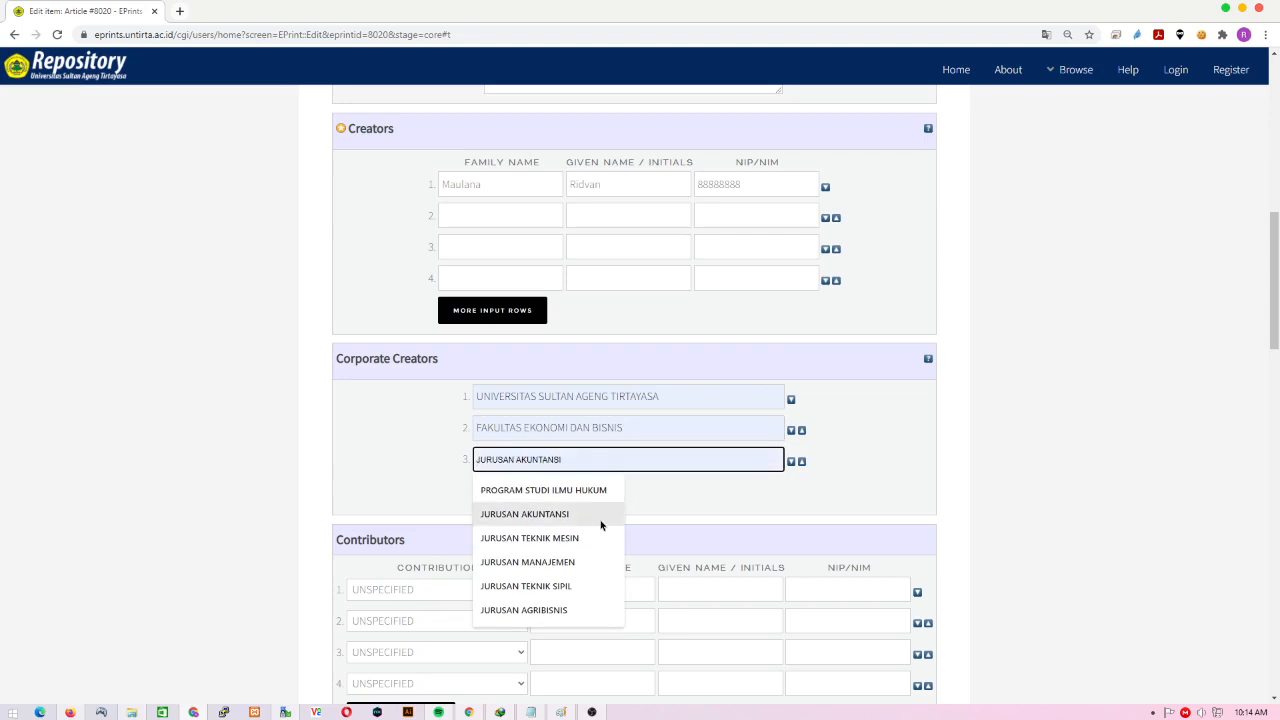
{"action": "left_click", "coordinate": [599, 514]}
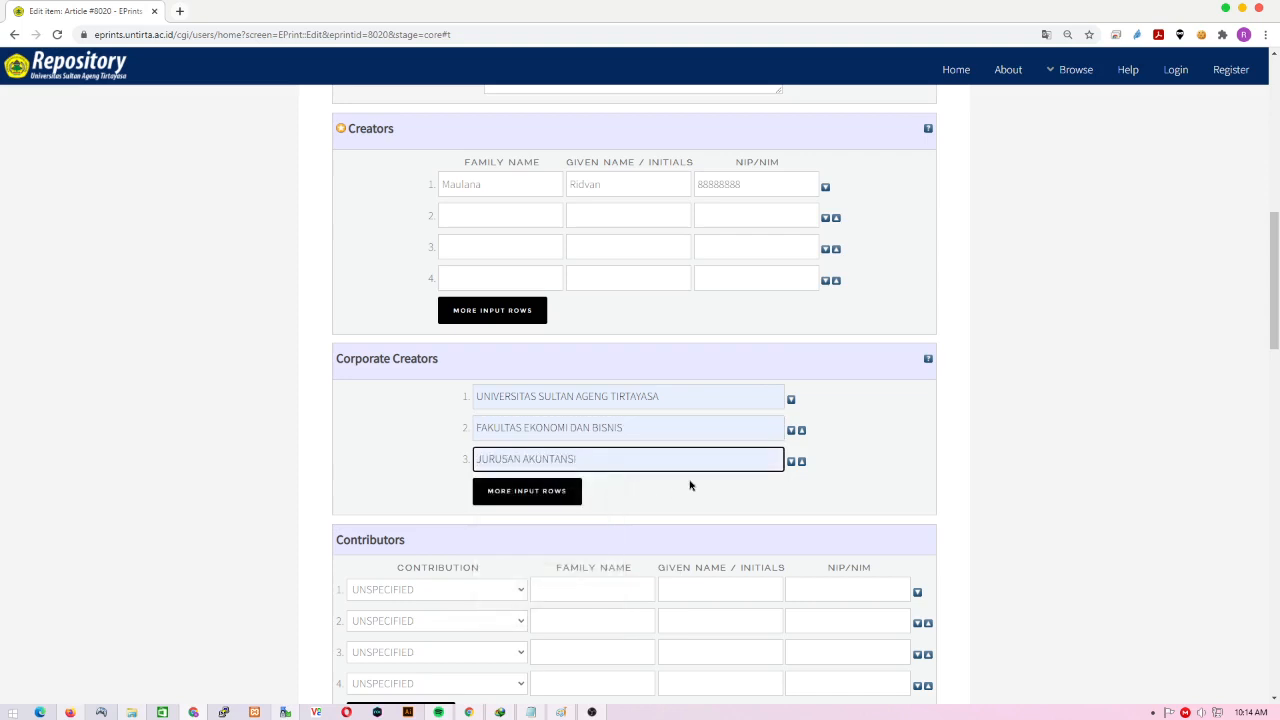
{"action": "scroll", "coordinate": [689, 485], "scroll_direction": "down", "scroll_amount": 3}
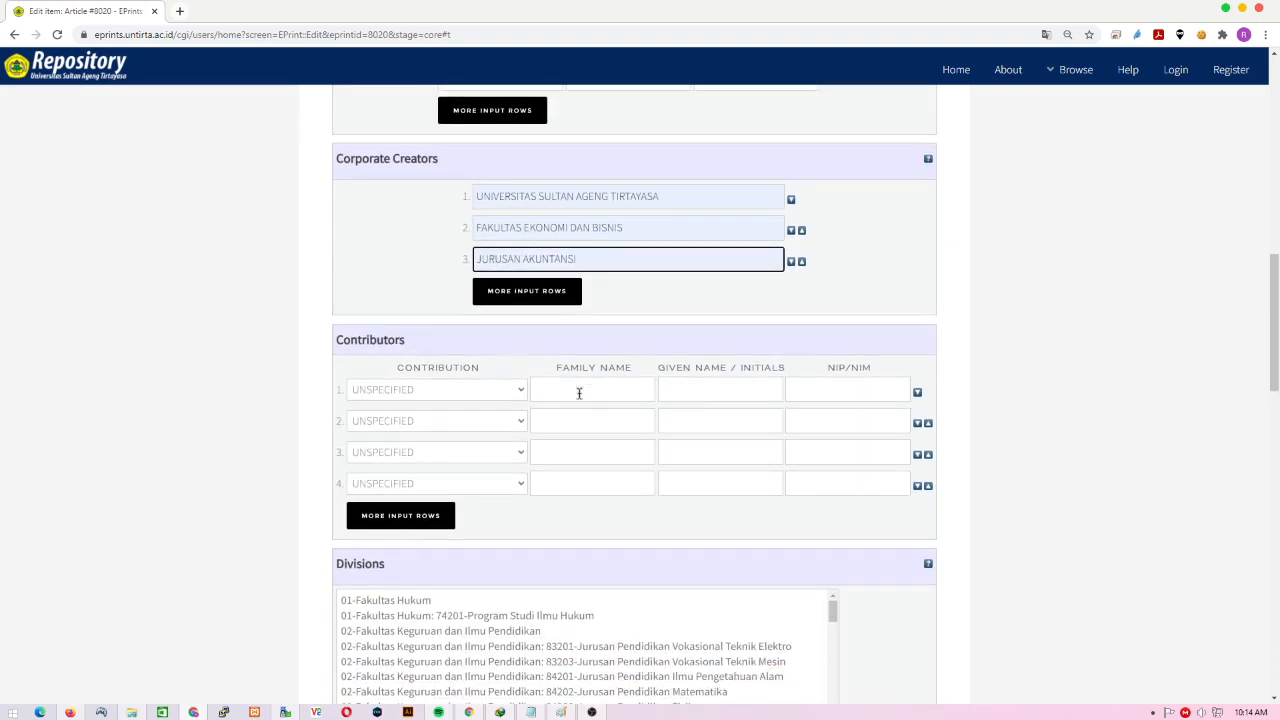
- Dismiss the contributor name suggestions and scroll down to the Divisions list
{"action": "left_click", "coordinate": [579, 393]}
{"action": "left_click", "coordinate": [252, 363]}
{"action": "scroll", "coordinate": [228, 364], "scroll_direction": "down", "scroll_amount": 3}
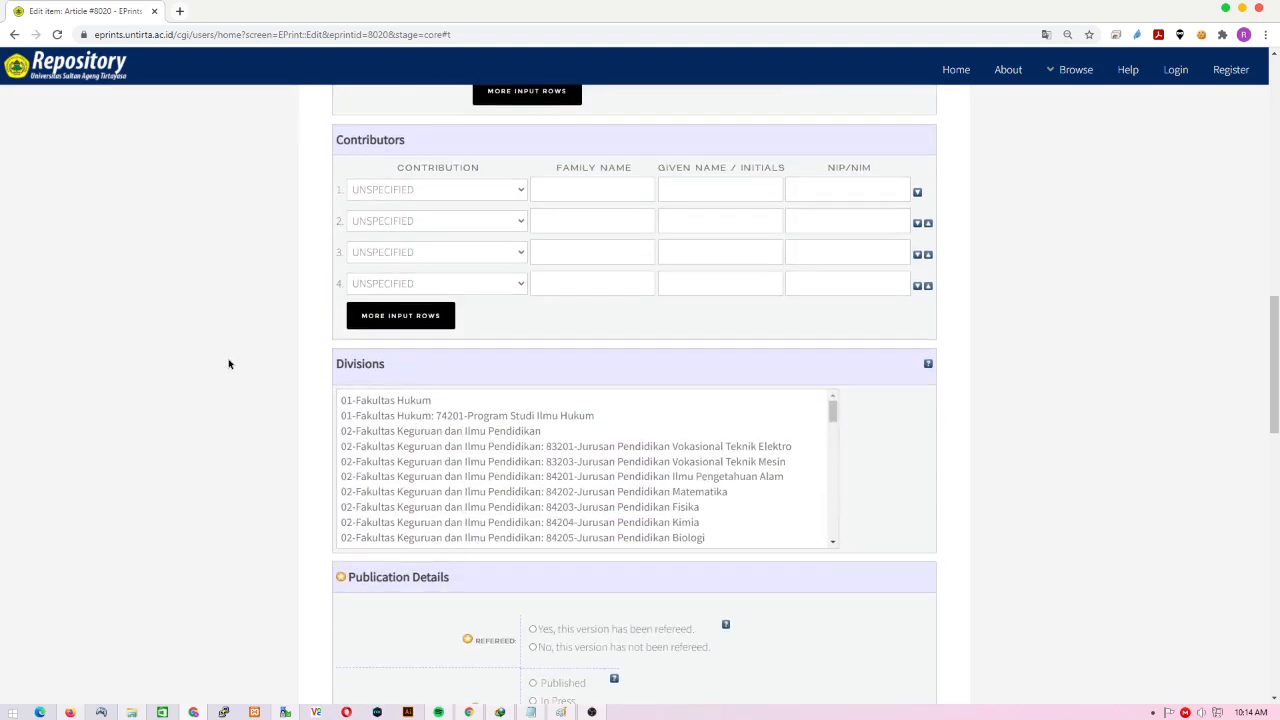
{"action": "scroll", "coordinate": [228, 364], "scroll_direction": "down", "scroll_amount": 1}
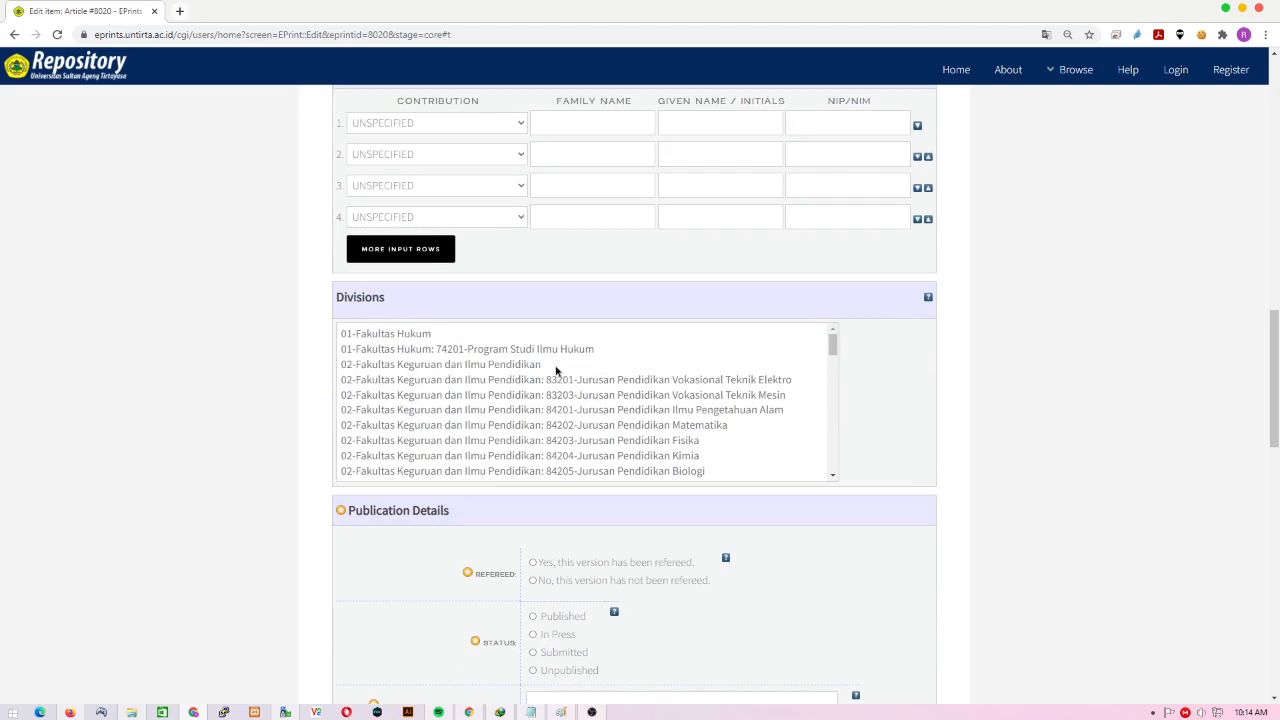
{"action": "scroll", "coordinate": [556, 371], "scroll_direction": "down", "scroll_amount": 1}
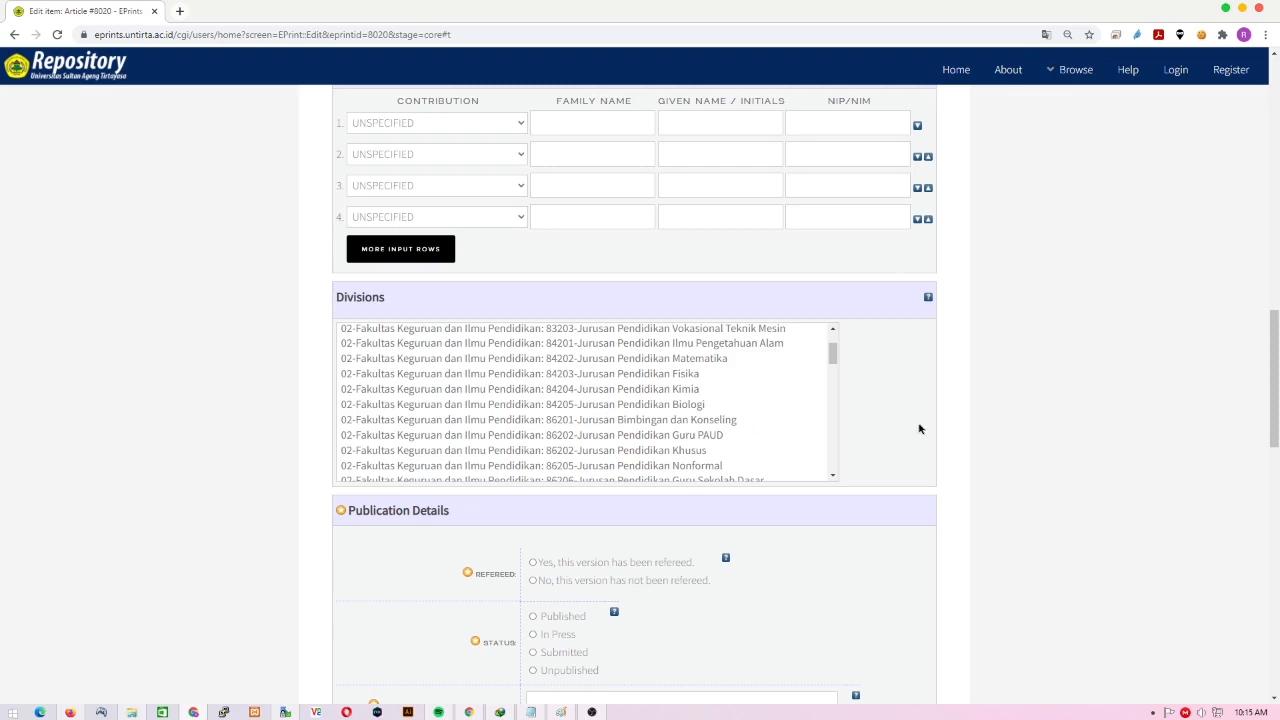
{"action": "scroll", "coordinate": [716, 438], "scroll_direction": "down", "scroll_amount": 2}
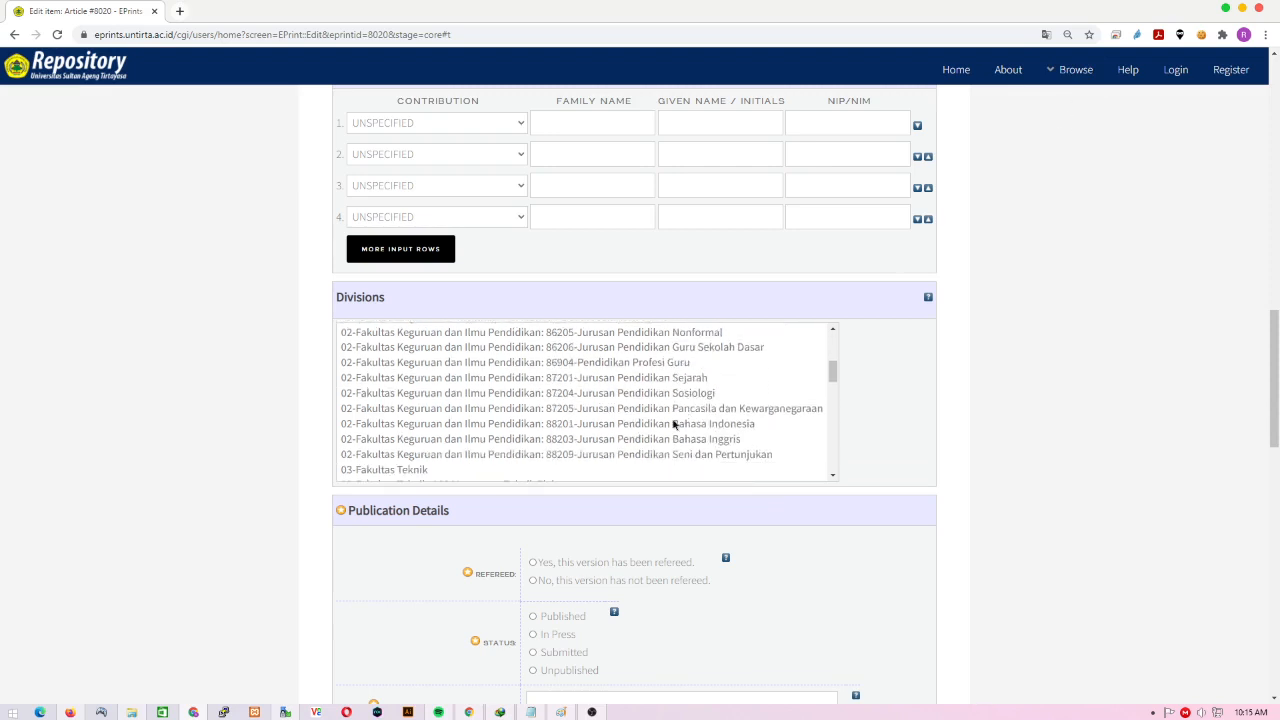
{"action": "scroll", "coordinate": [653, 416], "scroll_direction": "down", "scroll_amount": 1}
{"action": "scroll", "coordinate": [653, 416], "scroll_direction": "down", "scroll_amount": 3}
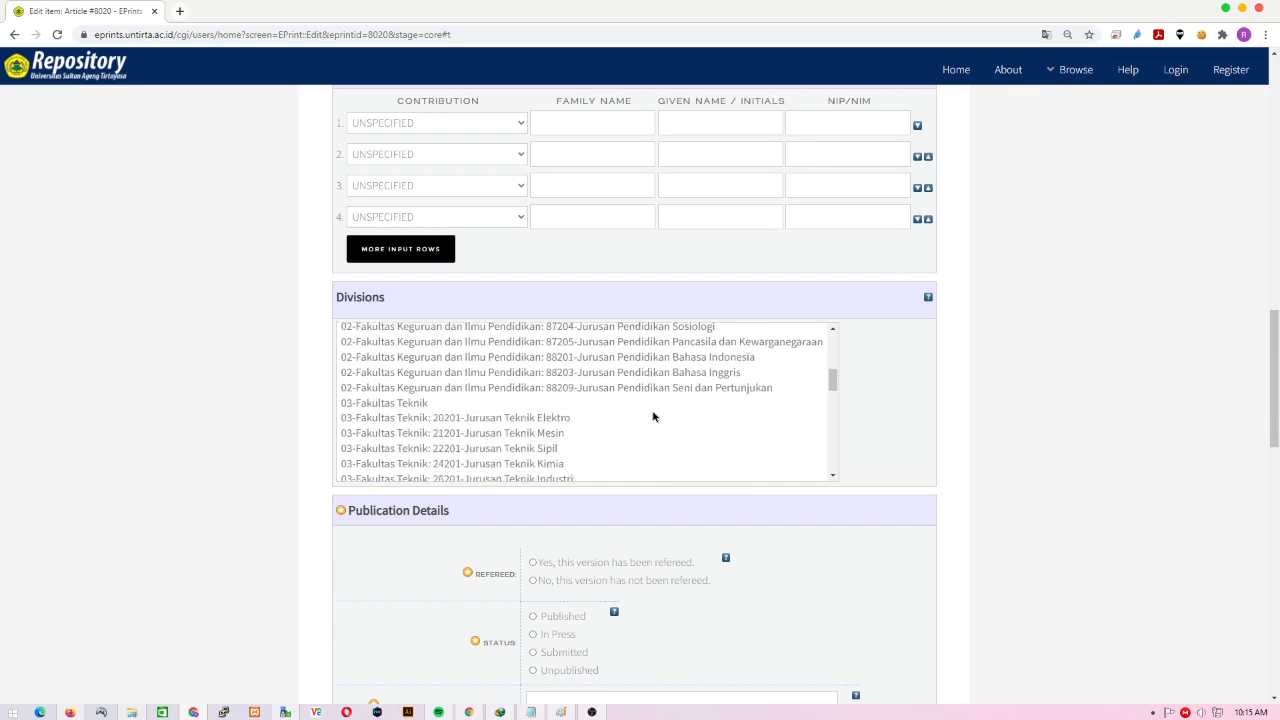
{"action": "scroll", "coordinate": [653, 416], "scroll_direction": "down", "scroll_amount": 1}
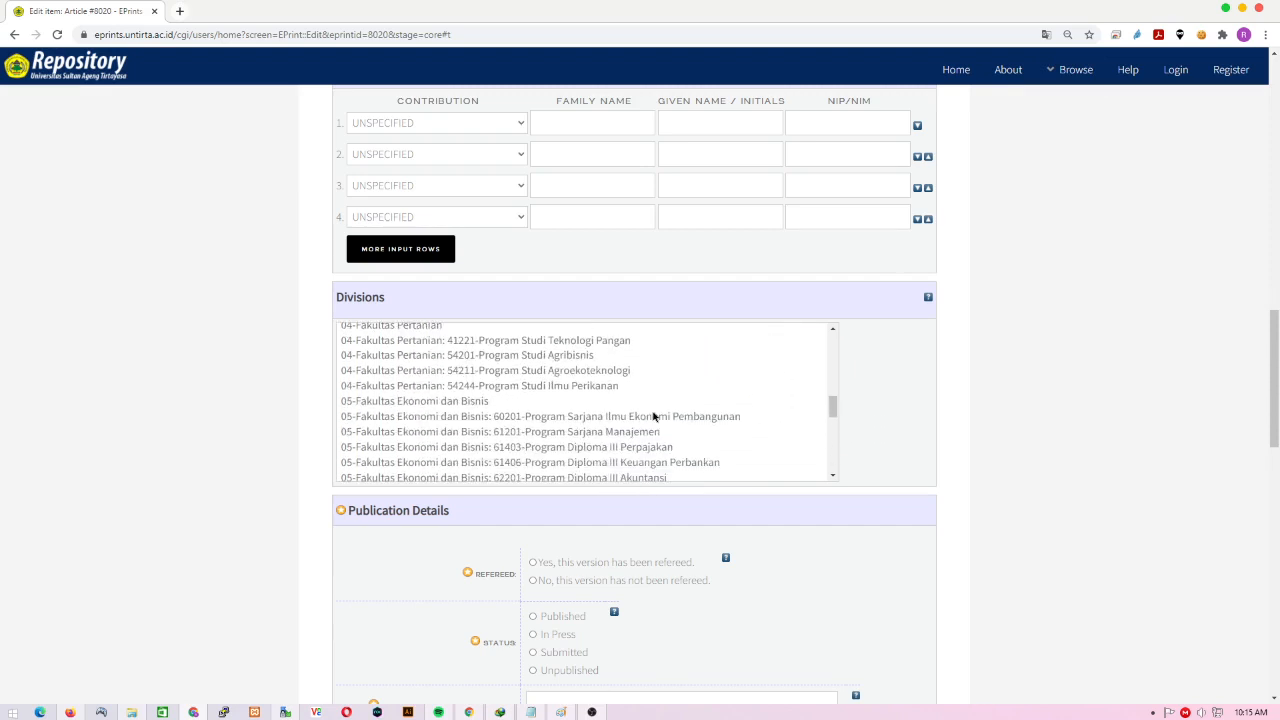
{"action": "scroll", "coordinate": [653, 416], "scroll_direction": "up", "scroll_amount": 1}
{"action": "scroll", "coordinate": [653, 416], "scroll_direction": "down", "scroll_amount": 1}
{"action": "scroll", "coordinate": [597, 417], "scroll_direction": "up", "scroll_amount": 1}
{"action": "scroll", "coordinate": [1066, 366], "scroll_direction": "up", "scroll_amount": 2}
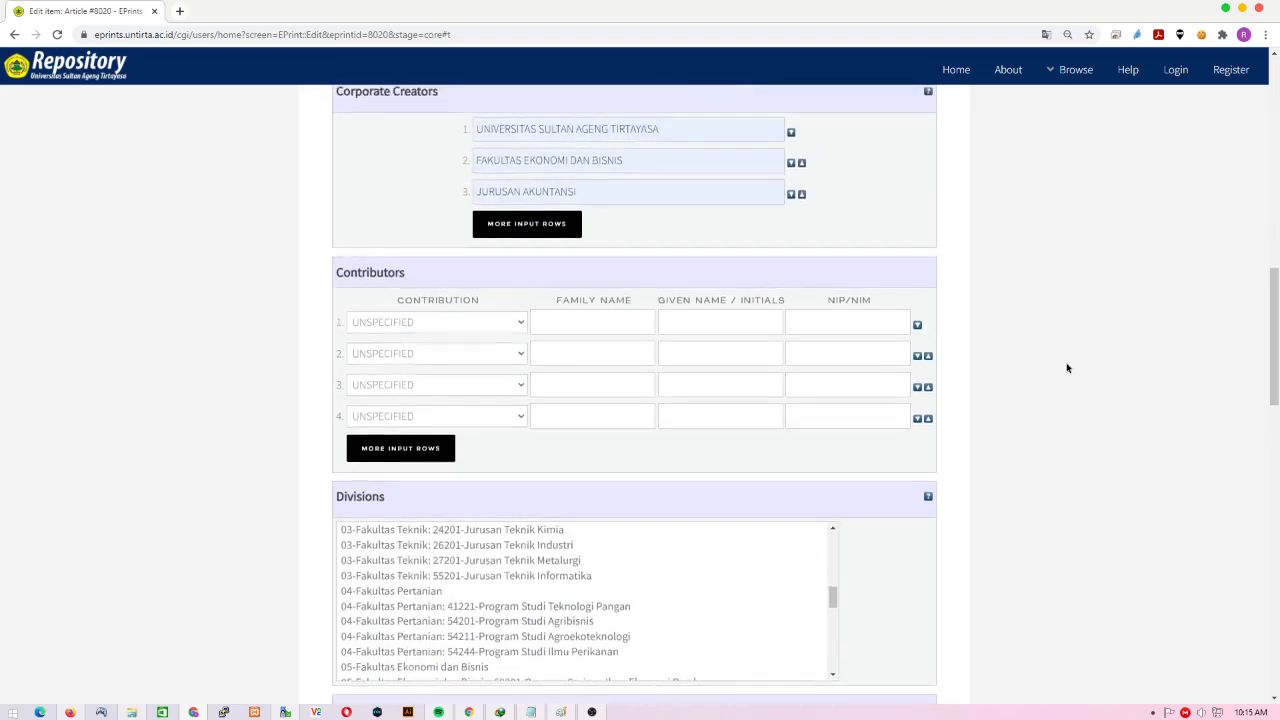
{"action": "scroll", "coordinate": [1067, 368], "scroll_direction": "down", "scroll_amount": 1}
- Select 05-Fakultas Ekonomi dan Bisnis and add 62201-Program Sarjana Akuntansi as divisions
{"action": "left_click", "coordinate": [443, 466]}
{"action": "scroll", "coordinate": [877, 446], "scroll_direction": "up", "scroll_amount": 1}
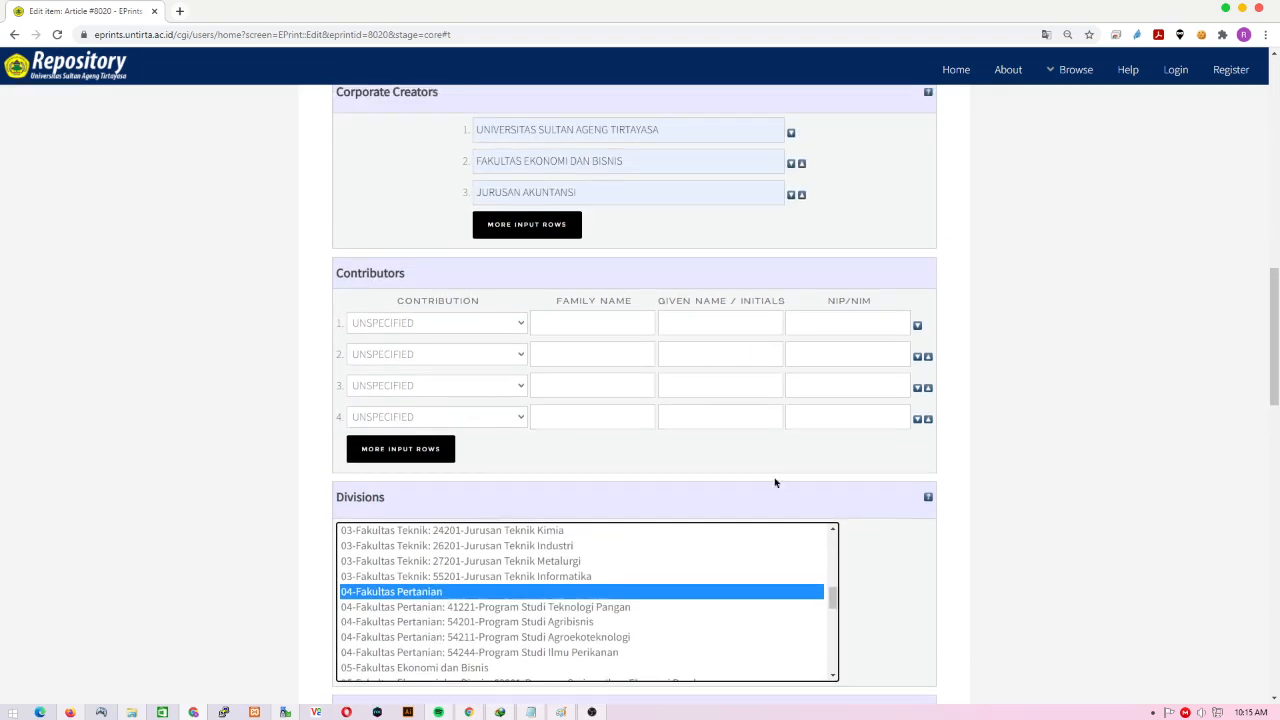
{"action": "scroll", "coordinate": [665, 272], "scroll_direction": "up", "scroll_amount": 1}
{"action": "scroll", "coordinate": [619, 451], "scroll_direction": "up", "scroll_amount": 1}
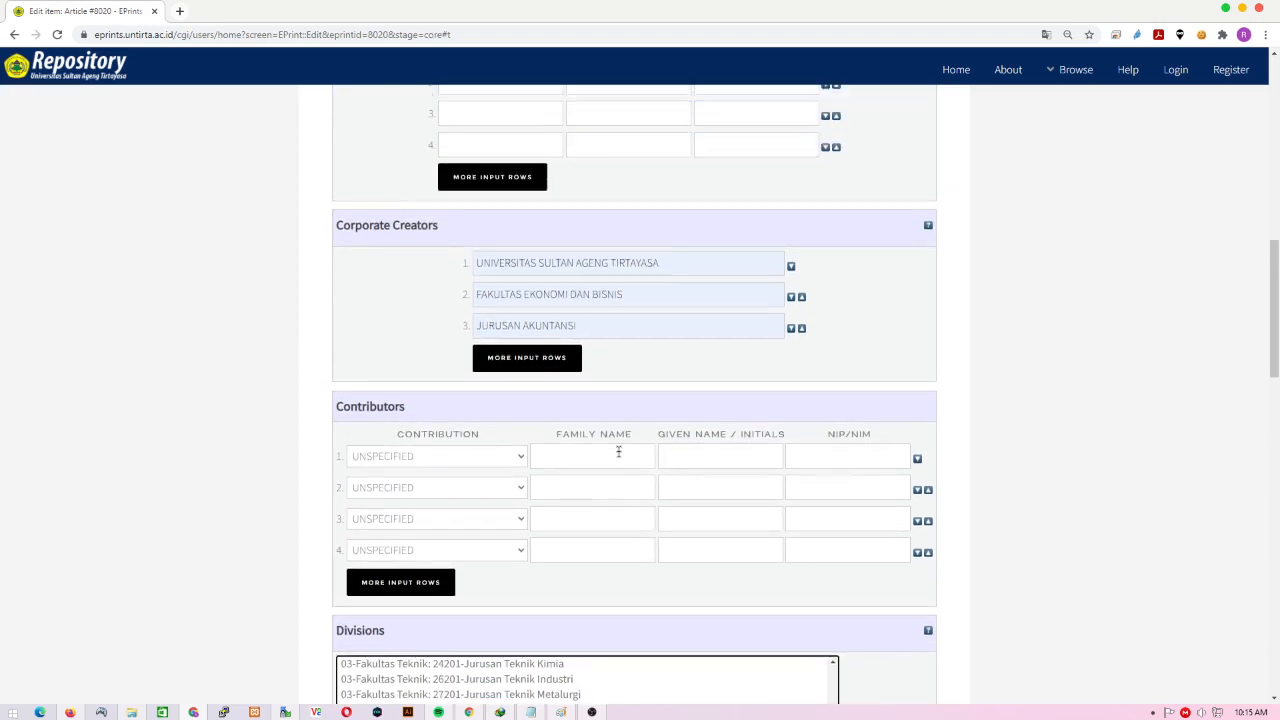
{"action": "scroll", "coordinate": [619, 451], "scroll_direction": "up", "scroll_amount": 2}
{"action": "scroll", "coordinate": [617, 449], "scroll_direction": "down", "scroll_amount": 4}
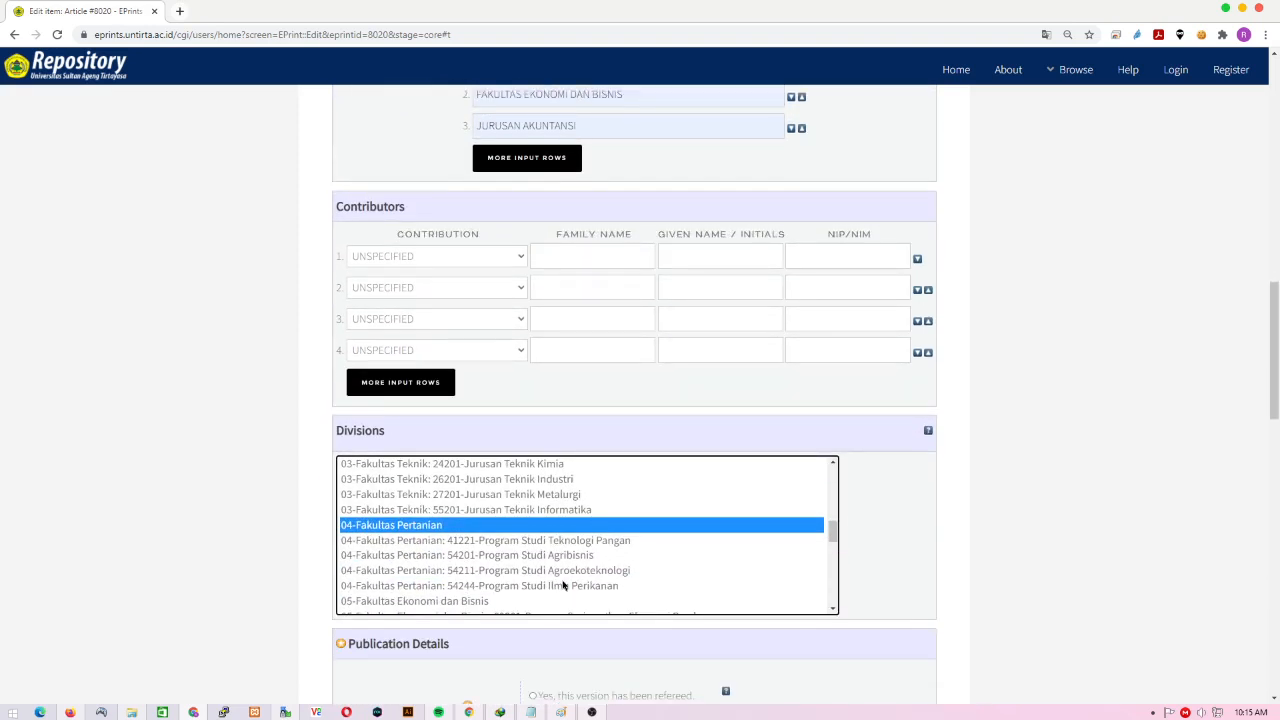
{"action": "scroll", "coordinate": [540, 570], "scroll_direction": "down", "scroll_amount": 1}
{"action": "left_click", "coordinate": [495, 548]}
{"action": "left_click", "coordinate": [500, 533], "text": "ctrl"}
{"action": "scroll", "coordinate": [1038, 397], "scroll_direction": "up", "scroll_amount": 2}
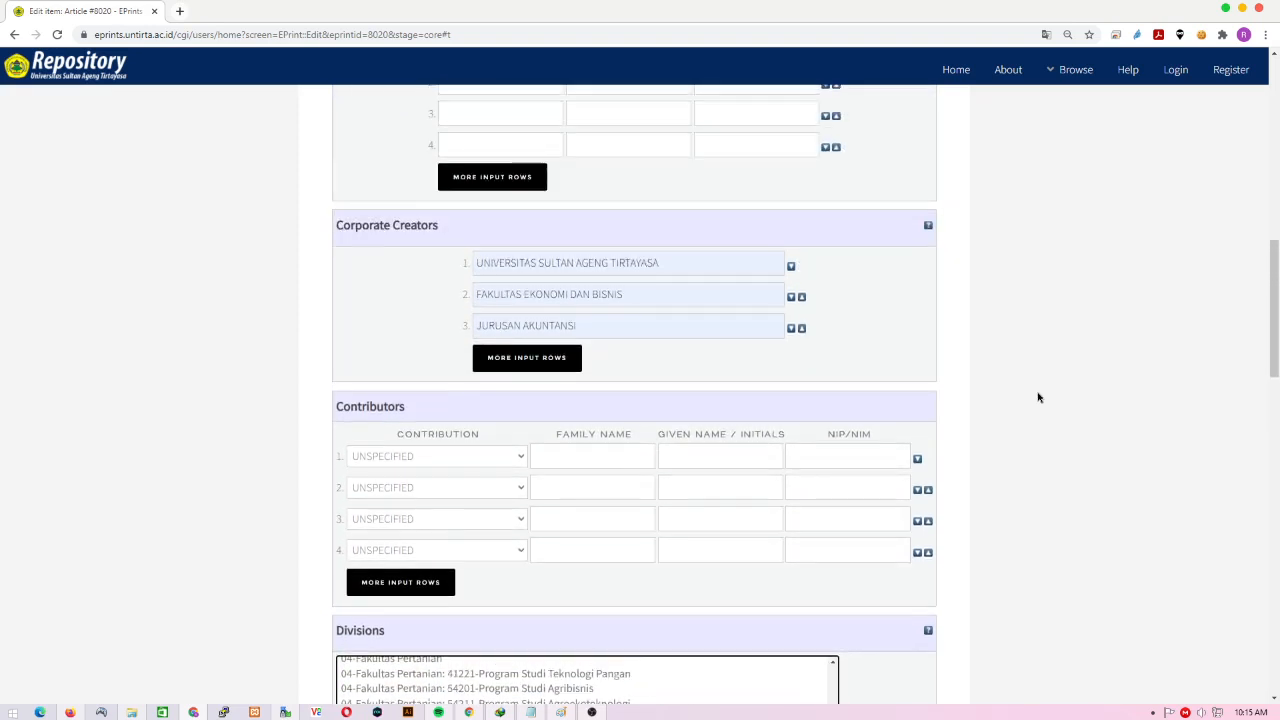
{"action": "scroll", "coordinate": [1038, 397], "scroll_direction": "down", "scroll_amount": 2}
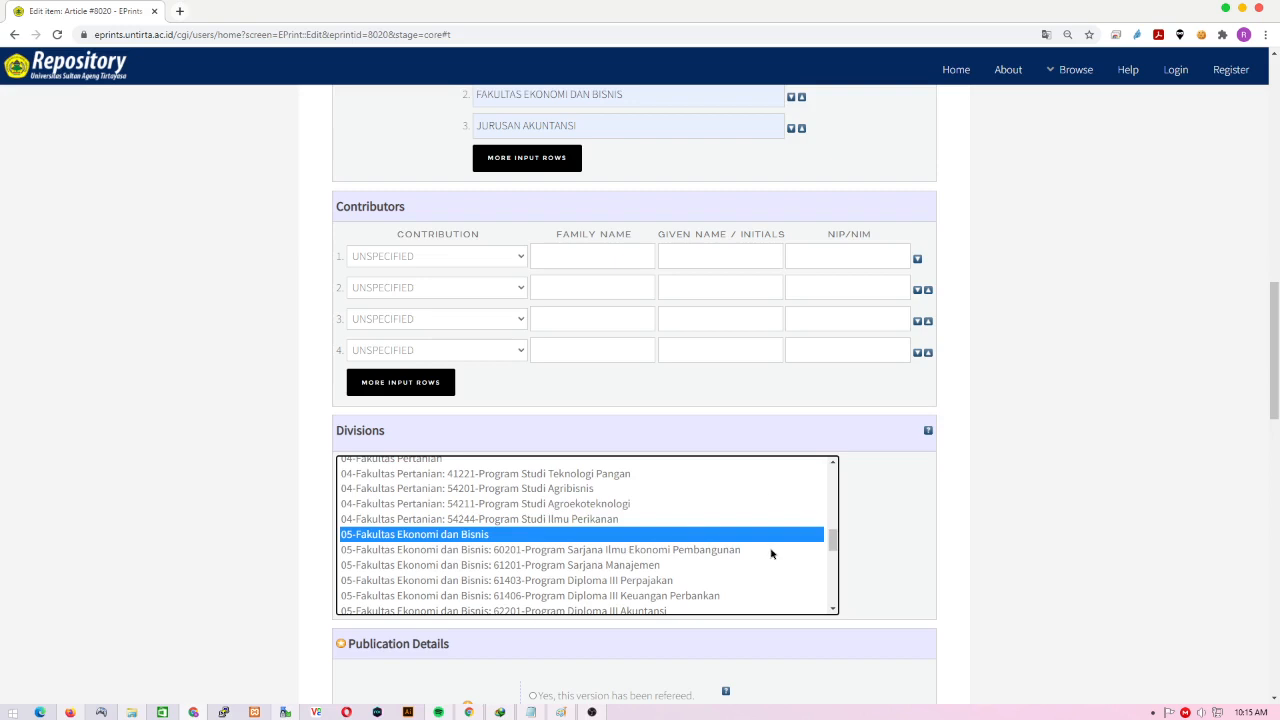
{"action": "scroll", "coordinate": [770, 553], "scroll_direction": "down", "scroll_amount": 1}
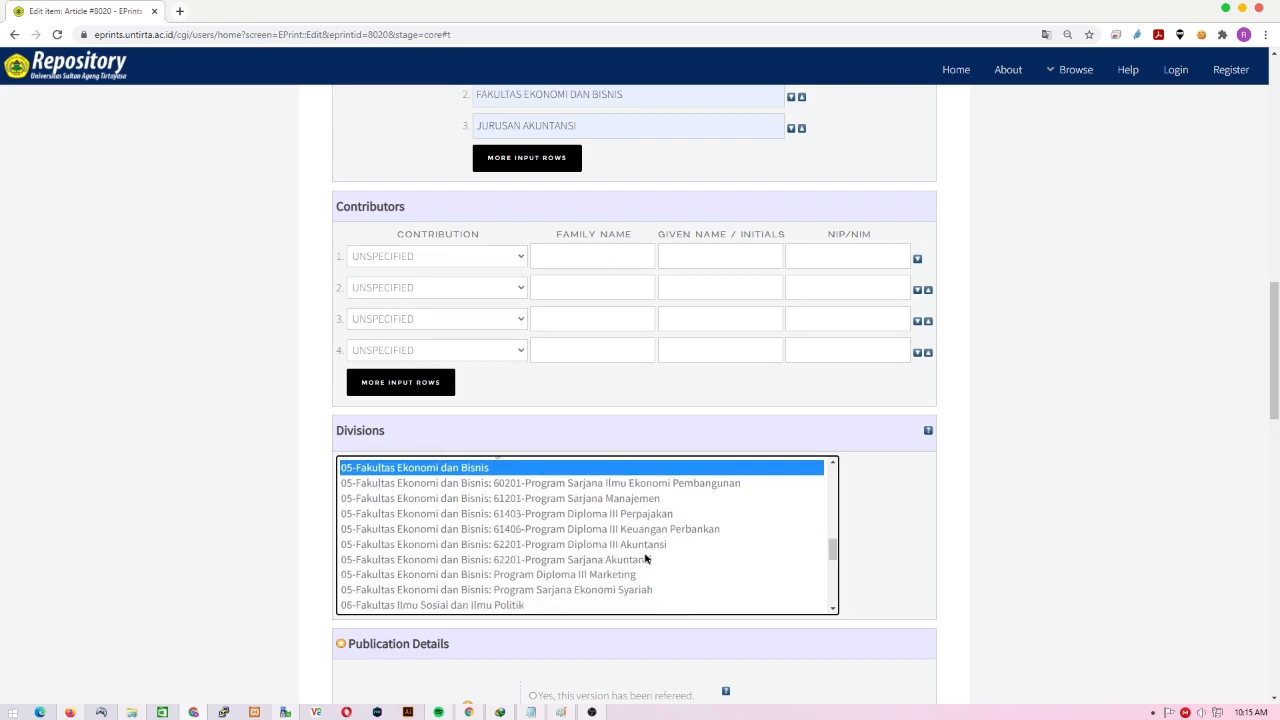
{"action": "left_click", "coordinate": [645, 560], "text": "ctrl"}
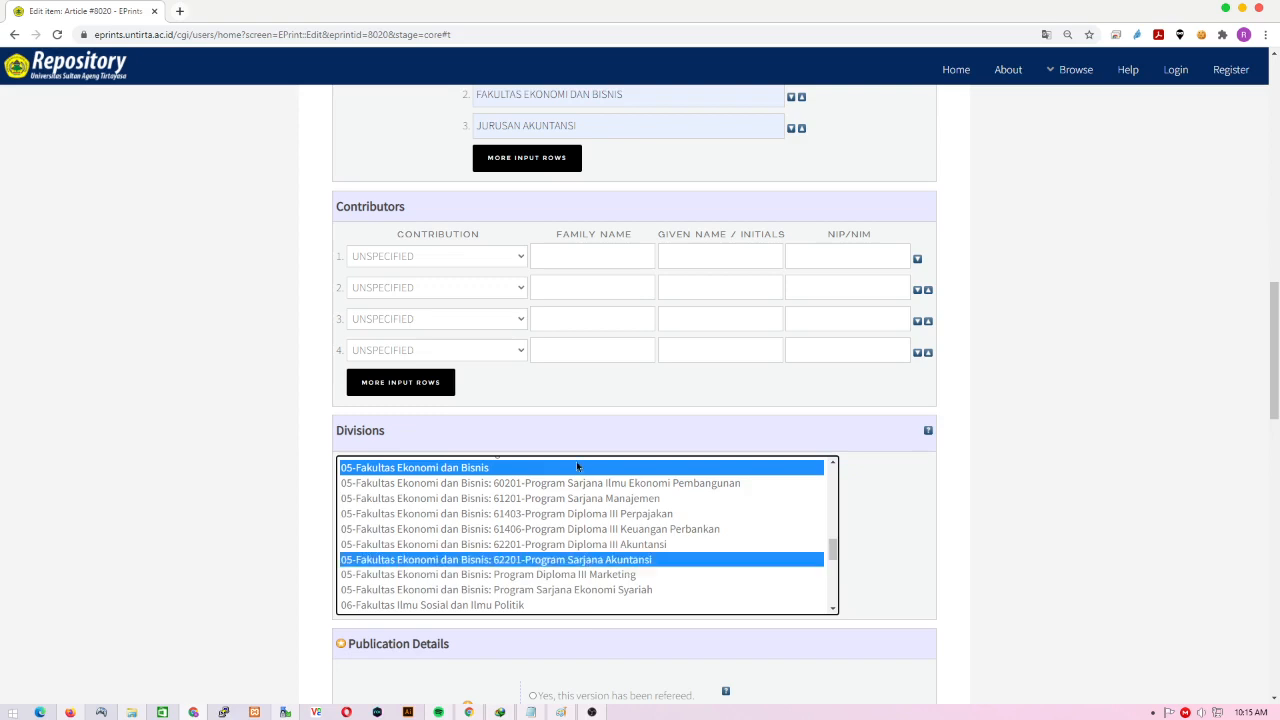
{"action": "left_click", "coordinate": [1109, 491]}
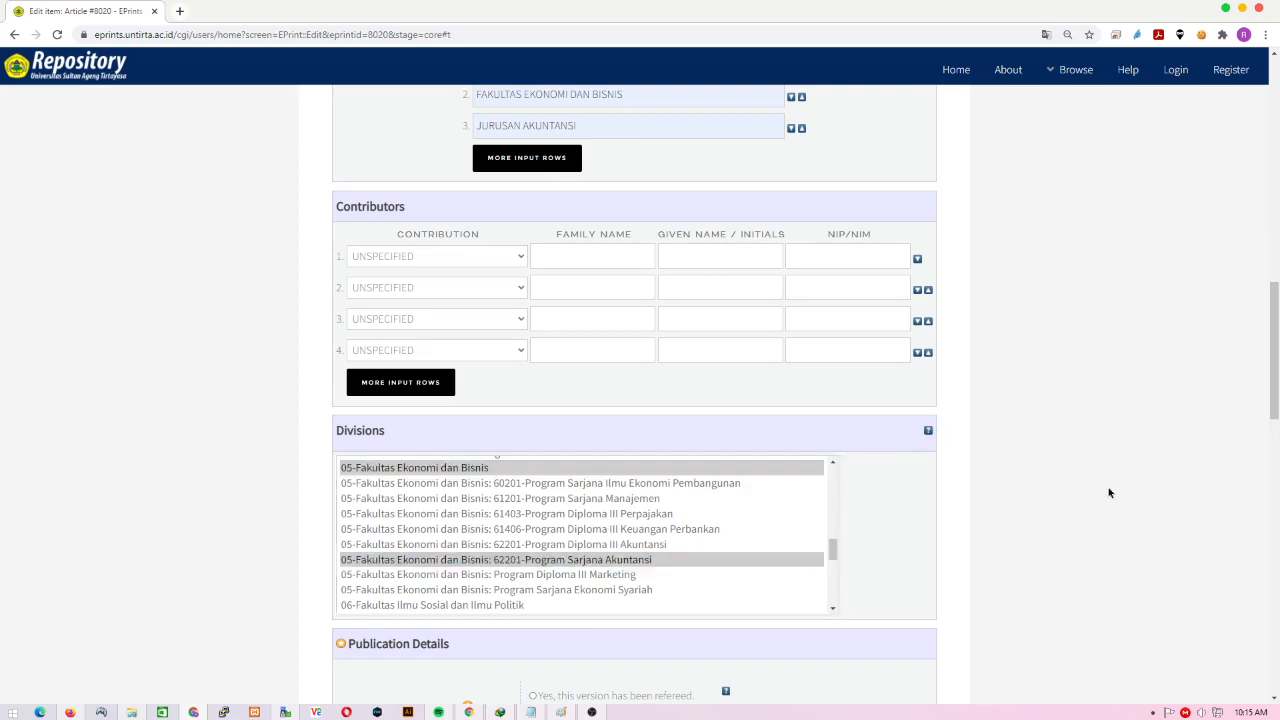
{"action": "scroll", "coordinate": [1109, 491], "scroll_direction": "down", "scroll_amount": 3}
- Mark the article not refereed and Published, with journal 'Nama Jurnalnya' and ISSN 8888
{"action": "scroll", "coordinate": [1109, 491], "scroll_direction": "down", "scroll_amount": 1}
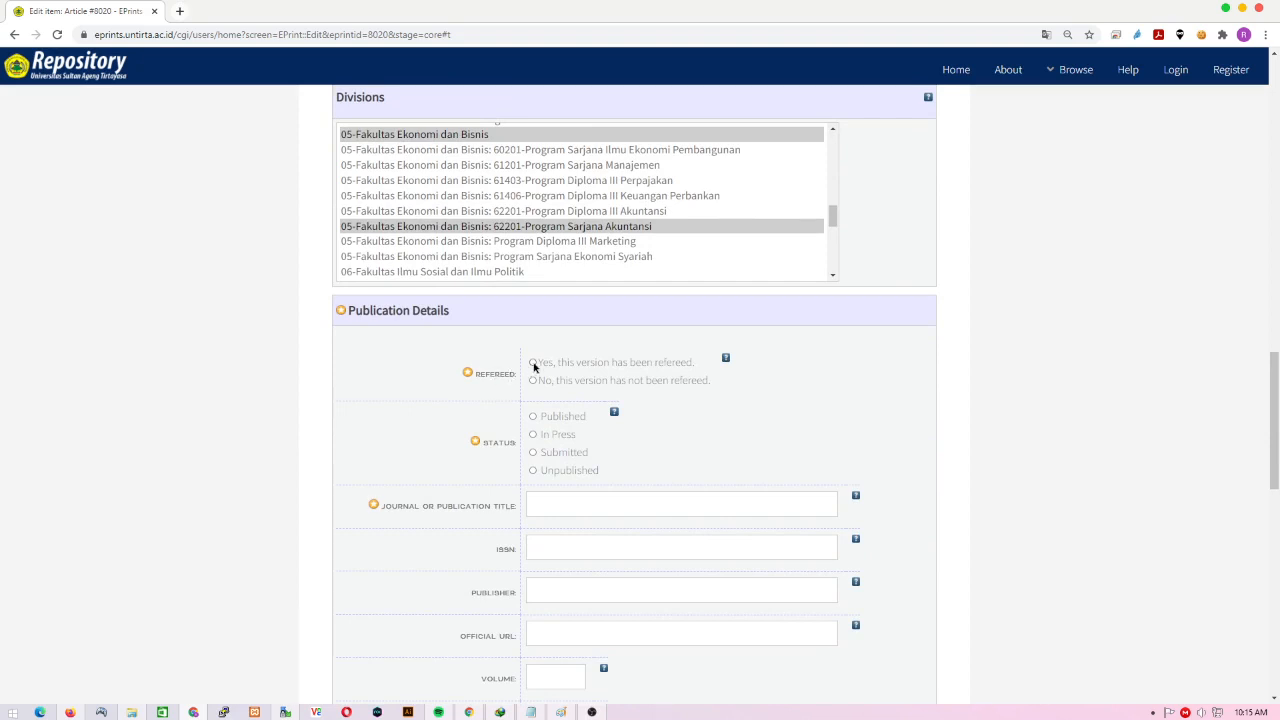
{"action": "left_click", "coordinate": [533, 364]}
{"action": "scroll", "coordinate": [603, 491], "scroll_direction": "down", "scroll_amount": 2}
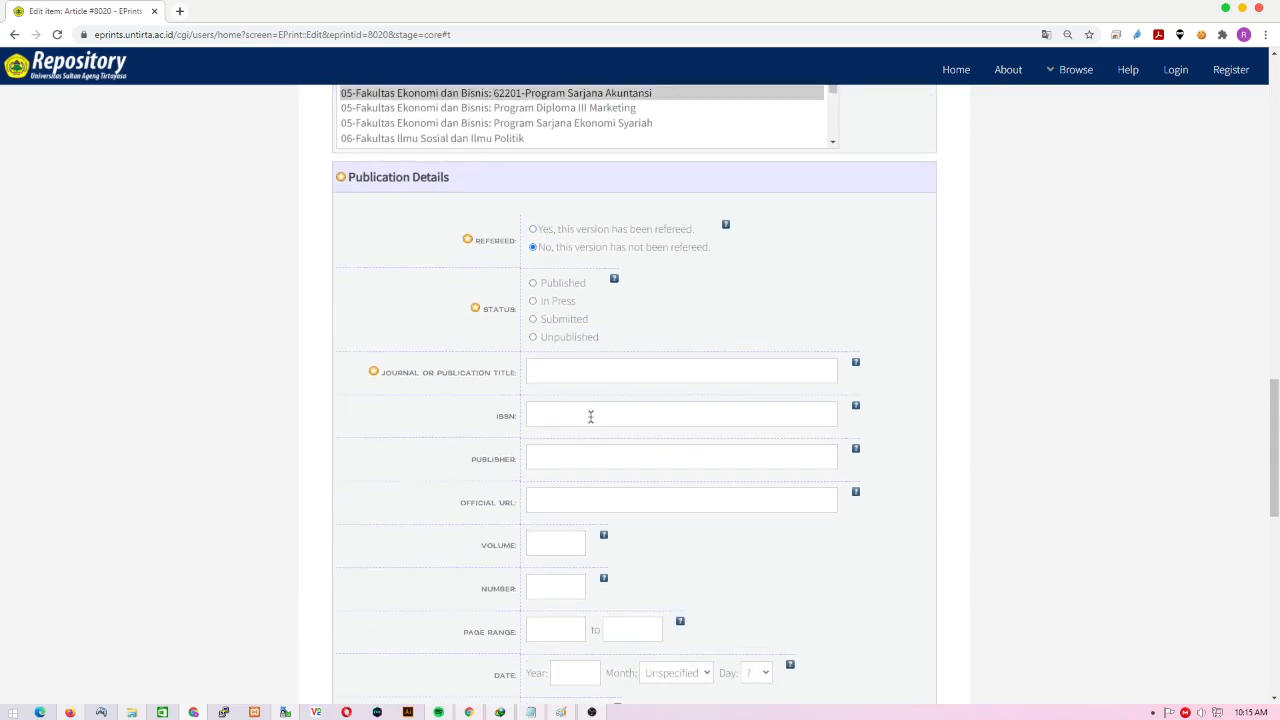
{"action": "scroll", "coordinate": [590, 416], "scroll_direction": "up", "scroll_amount": 1}
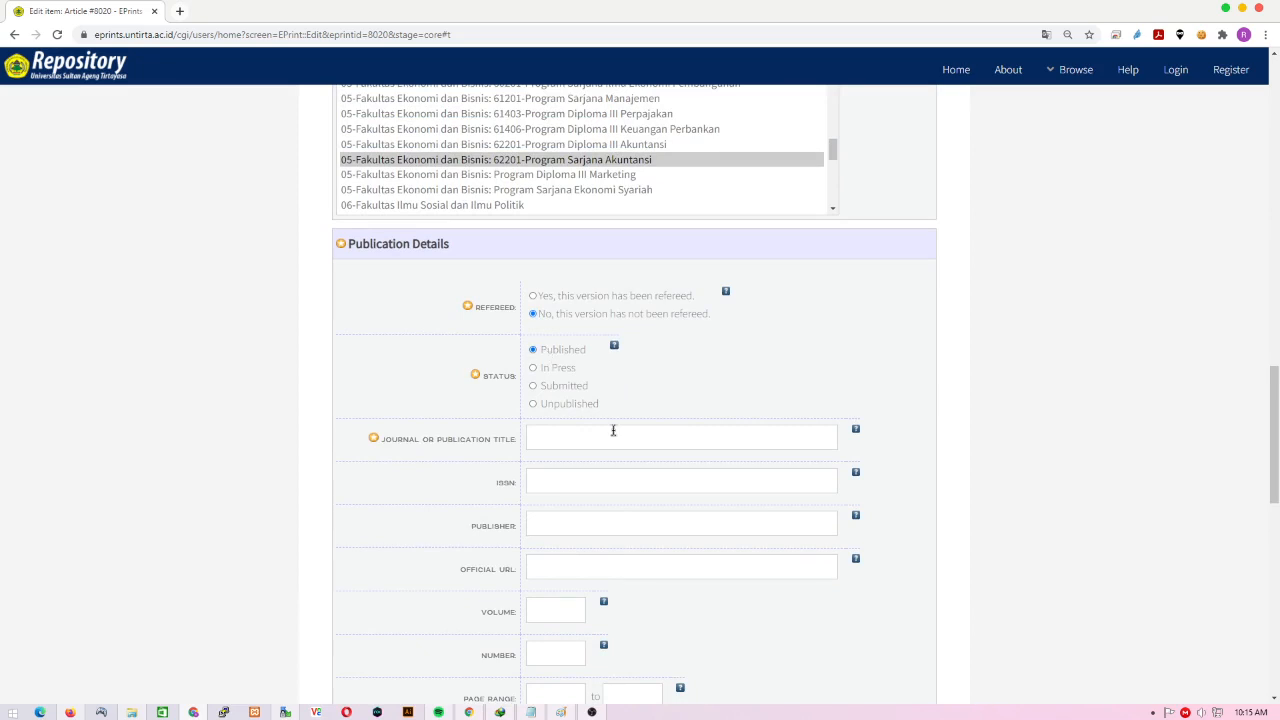
{"action": "scroll", "coordinate": [611, 429], "scroll_direction": "down", "scroll_amount": 1}
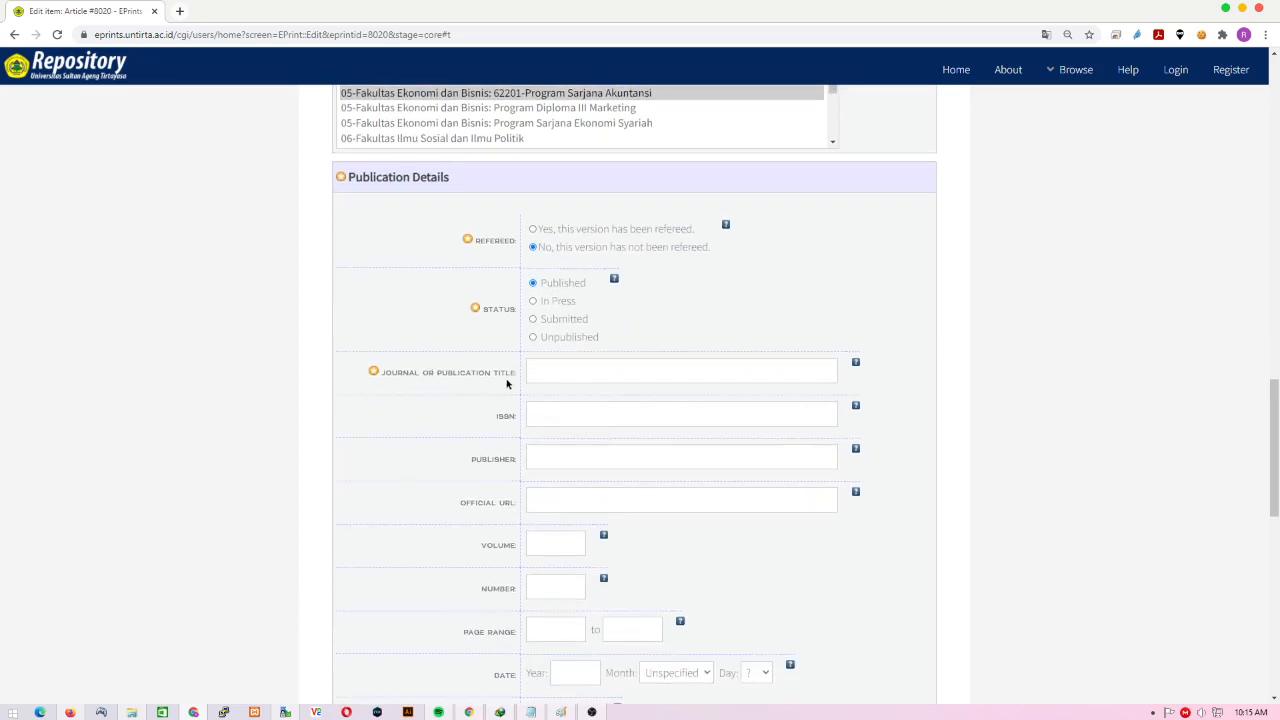
{"action": "left_click", "coordinate": [555, 371]}
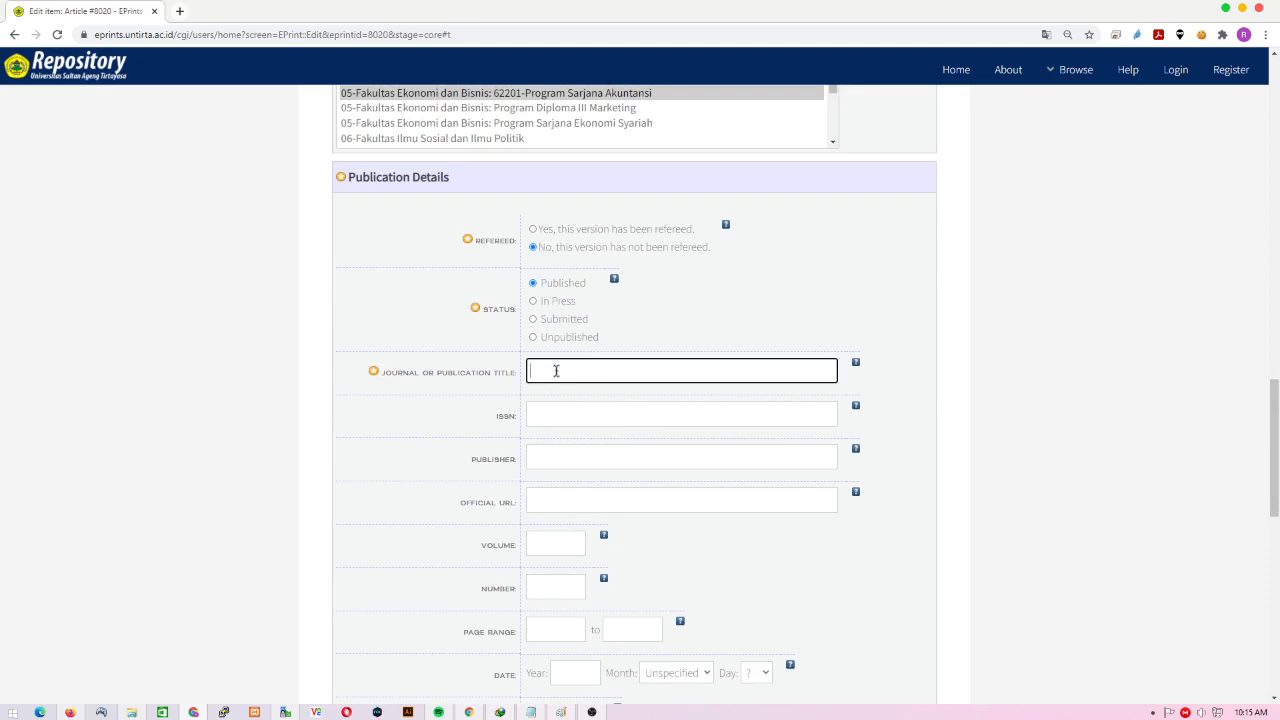
{"action": "type", "text": "Nama Jurnalnya"}
{"action": "scroll", "coordinate": [476, 405], "scroll_direction": "down", "scroll_amount": 1}
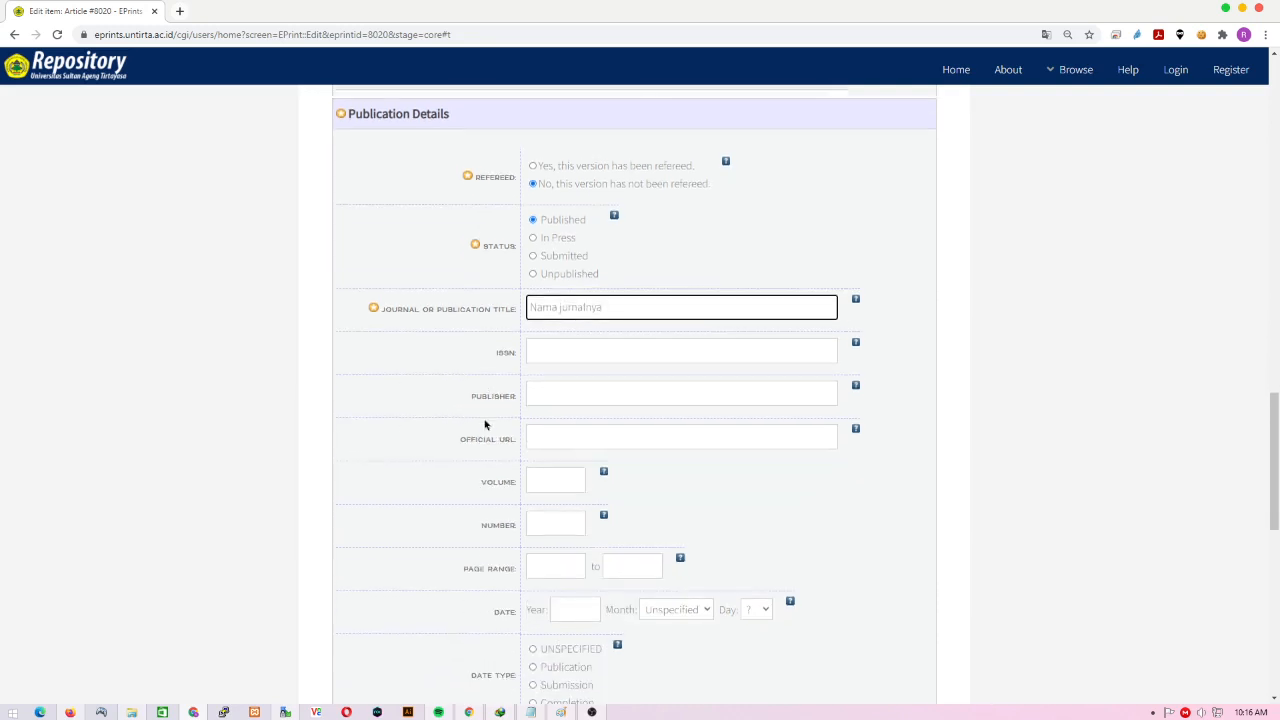
{"action": "left_click", "coordinate": [594, 349]}
{"action": "type", "text": "8888"}
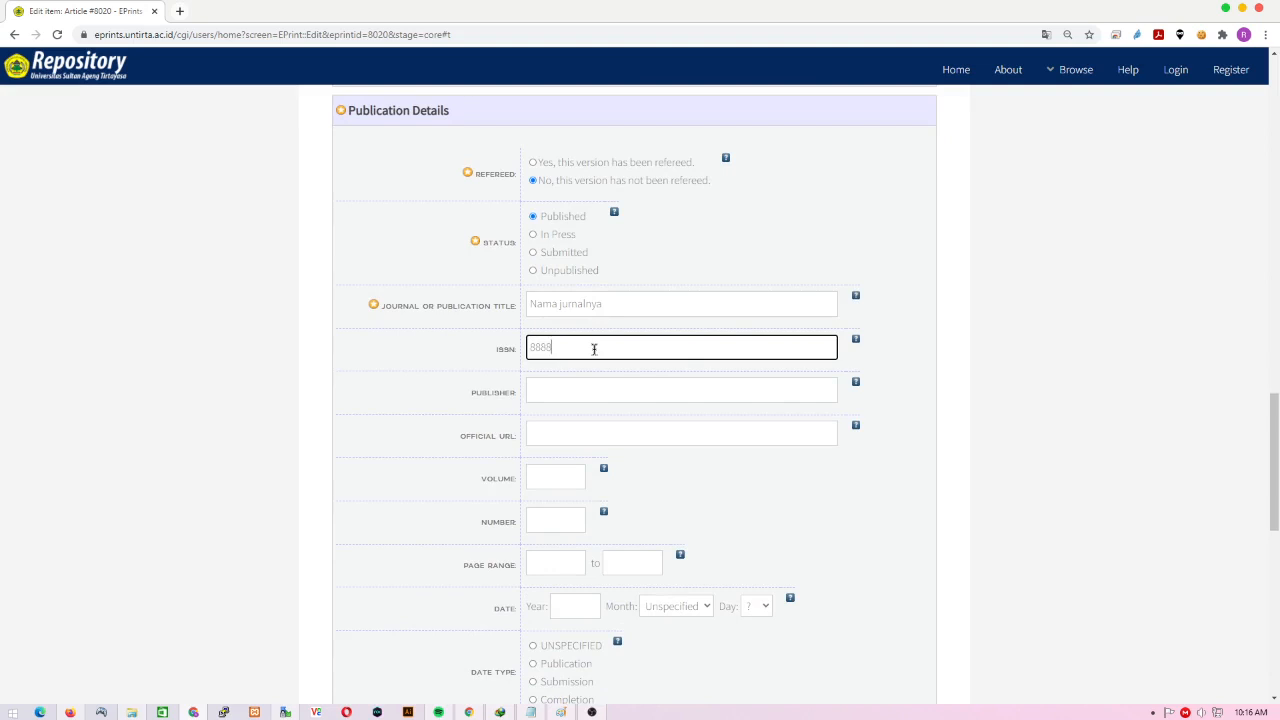
{"action": "scroll", "coordinate": [594, 349], "scroll_direction": "down", "scroll_amount": 1}
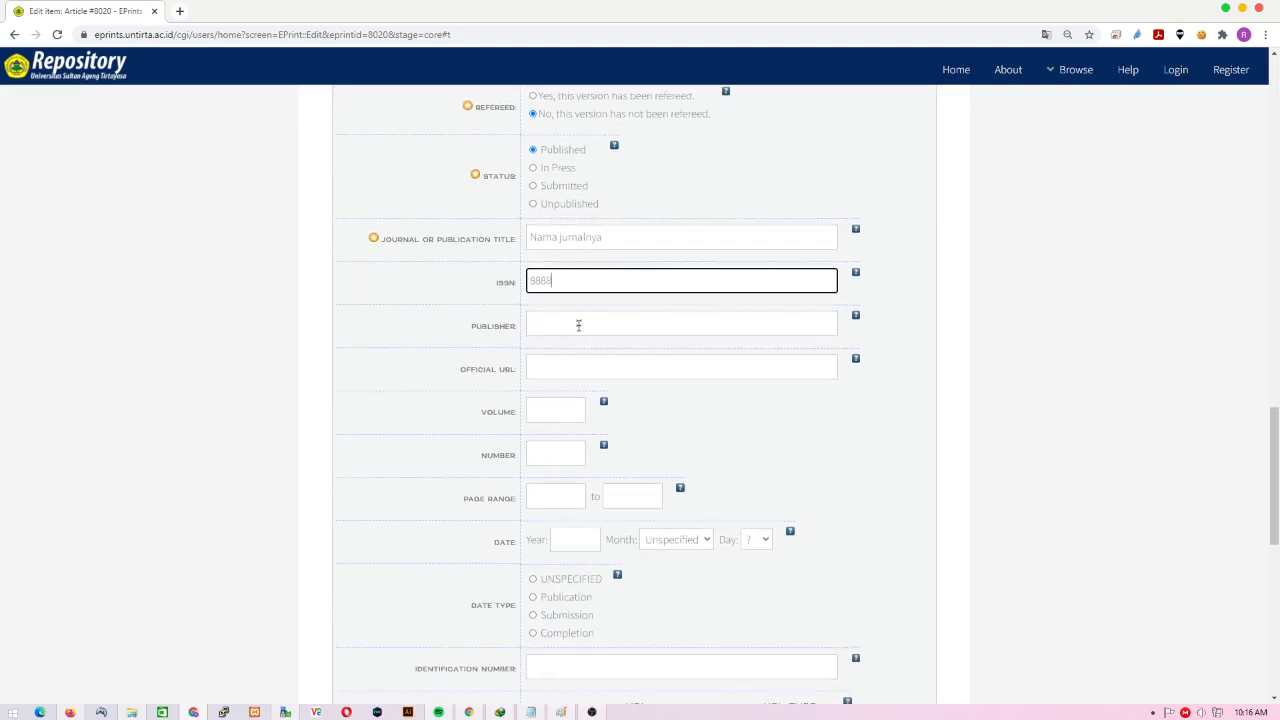
- Choose UNTIRTA PRESS as the publisher, then start a blank browser tab
{"action": "left_click", "coordinate": [578, 325]}
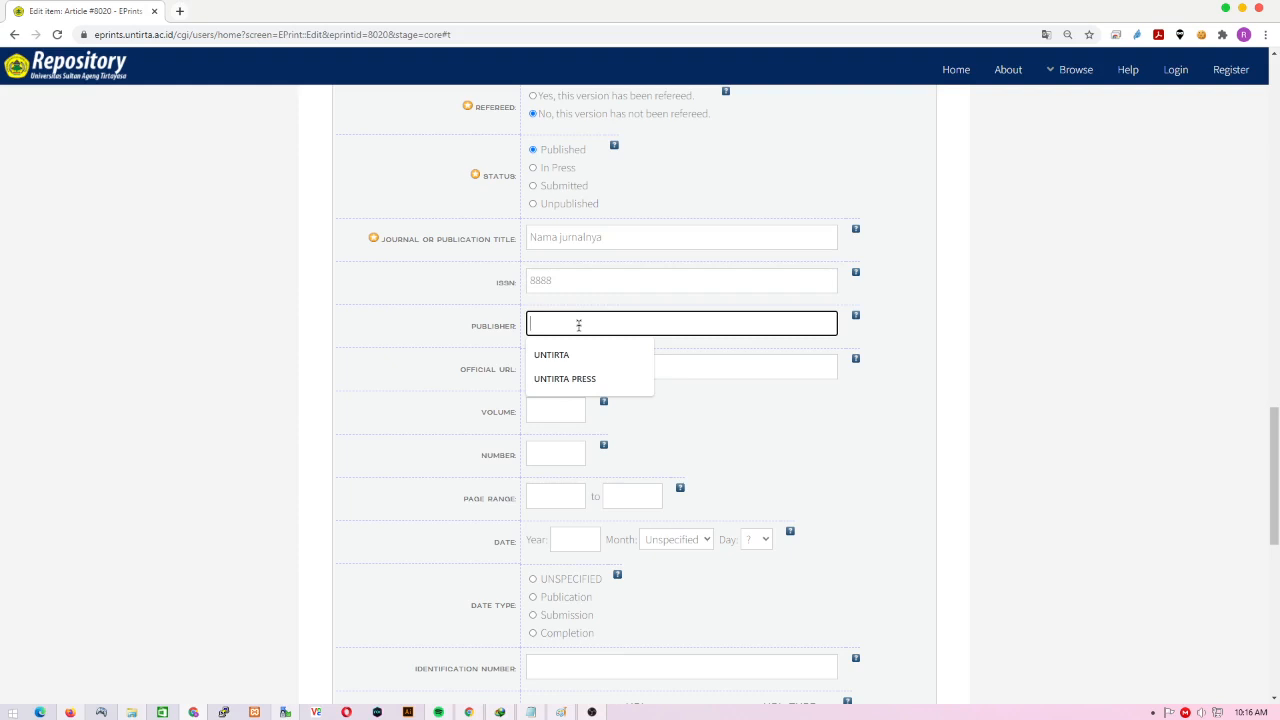
{"action": "left_click", "coordinate": [230, 320]}
{"action": "left_click", "coordinate": [602, 327]}
{"action": "left_click", "coordinate": [554, 378]}
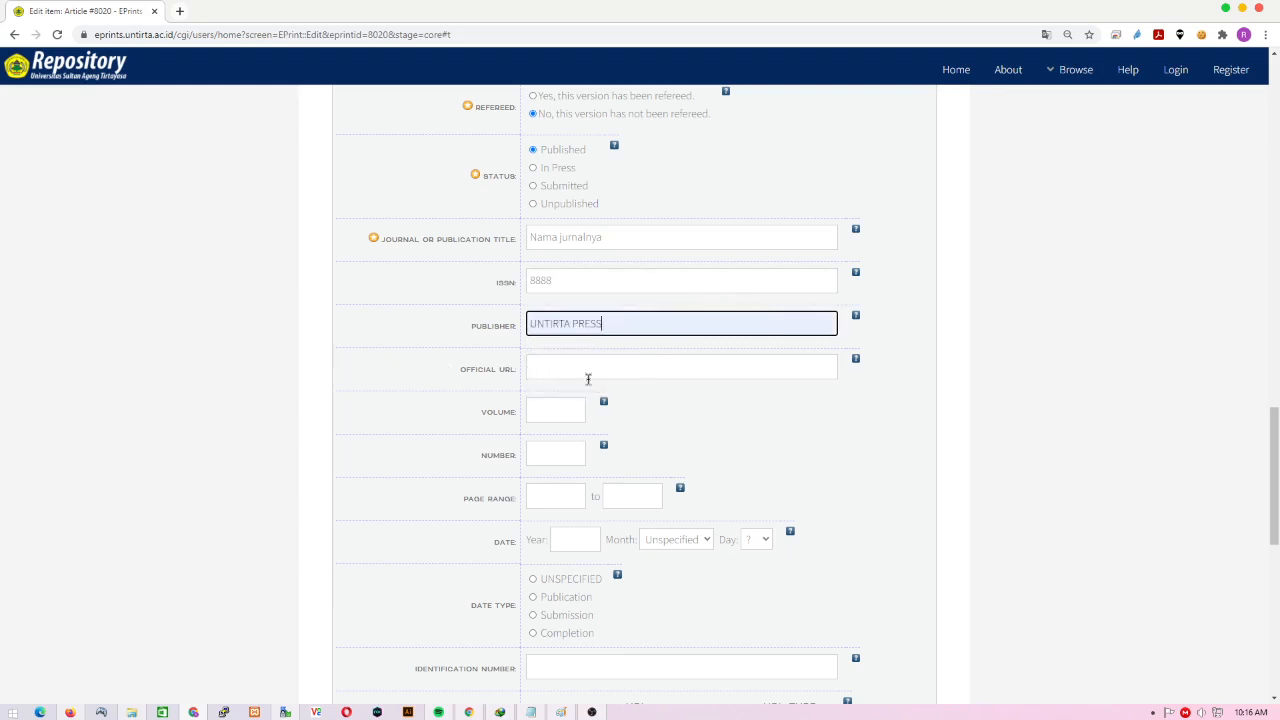
{"action": "left_click", "coordinate": [600, 368]}
{"action": "left_click", "coordinate": [200, 375]}
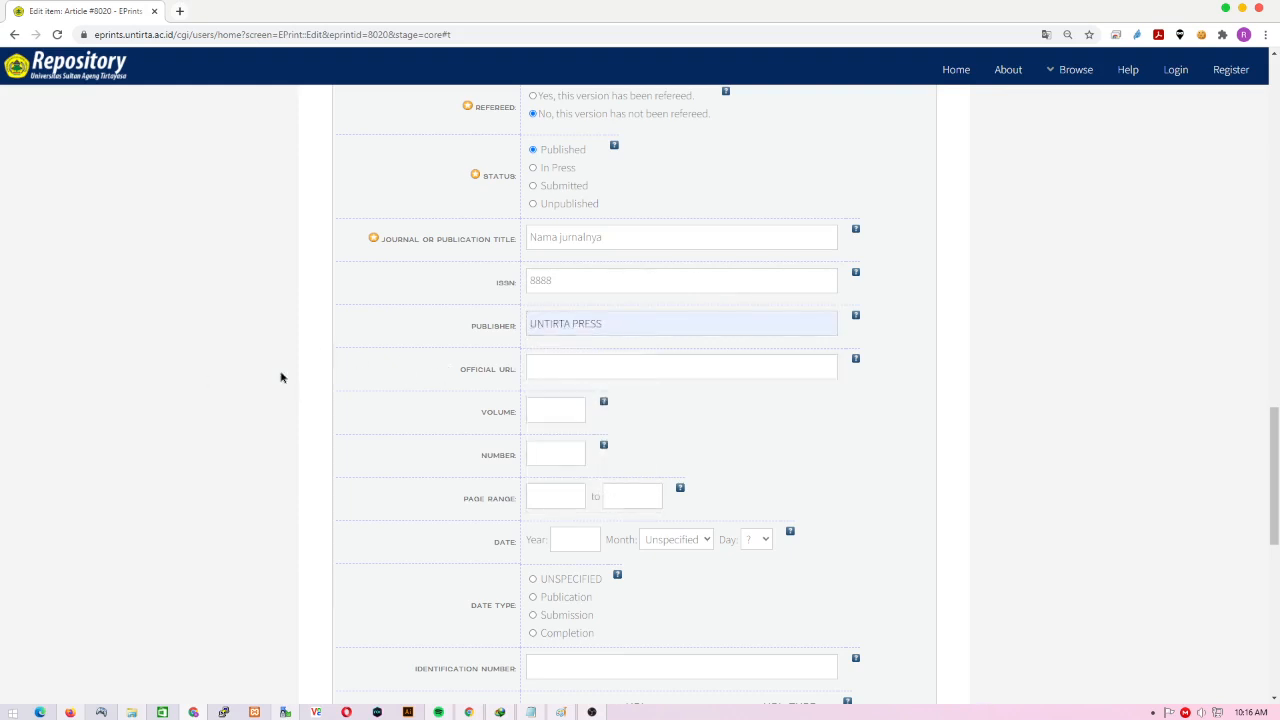
{"action": "left_click", "coordinate": [596, 365]}
{"action": "left_click", "coordinate": [264, 362]}
{"action": "left_click", "coordinate": [181, 12]}
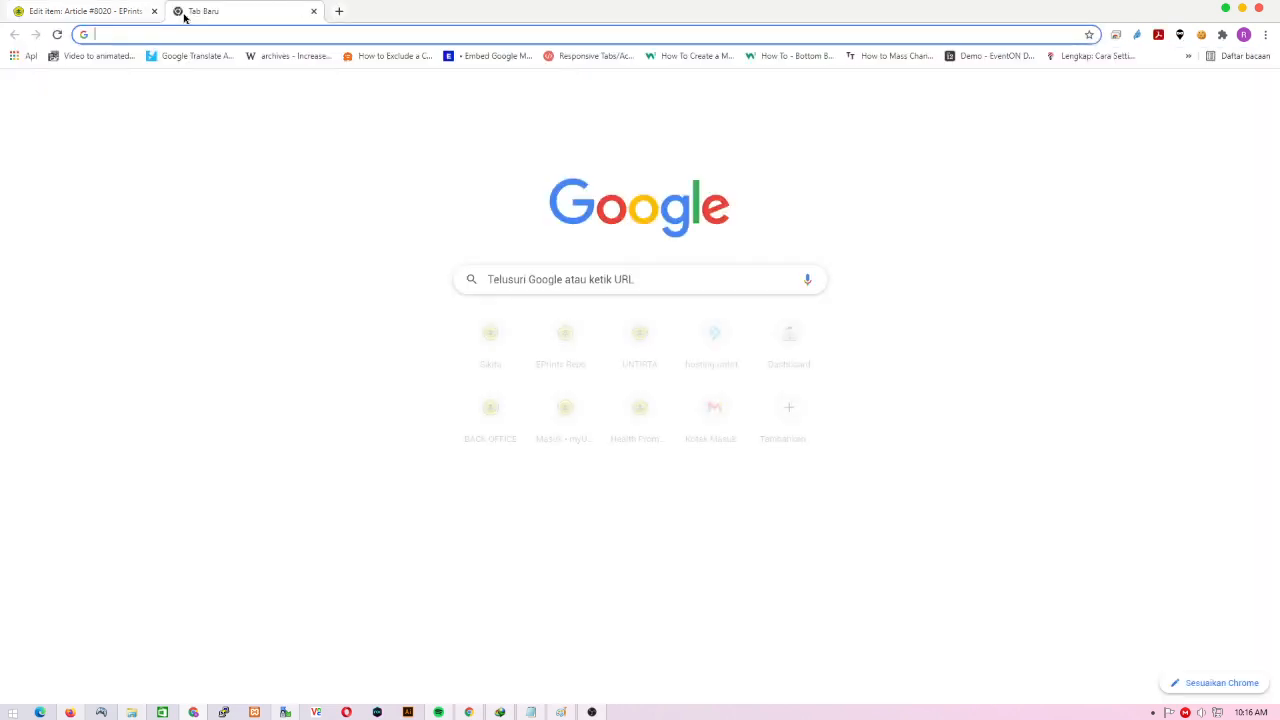
- Load jurnal.untirta.ac.id, open the Journal of Governance site and copy its web address
{"action": "type", "text": "JURNal.untirta.ac.id"}
{"action": "key", "text": "Return"}
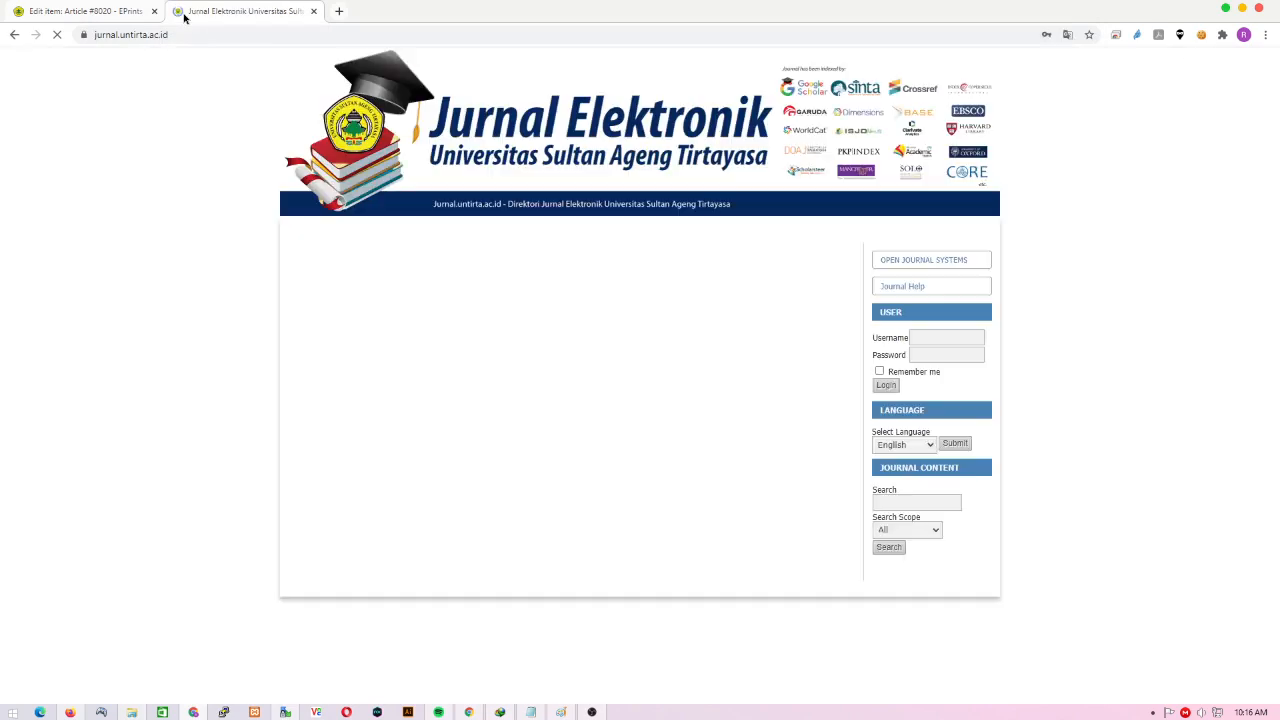
{"action": "scroll", "coordinate": [430, 315], "scroll_direction": "down", "scroll_amount": 1}
{"action": "scroll", "coordinate": [430, 316], "scroll_direction": "down", "scroll_amount": 15}
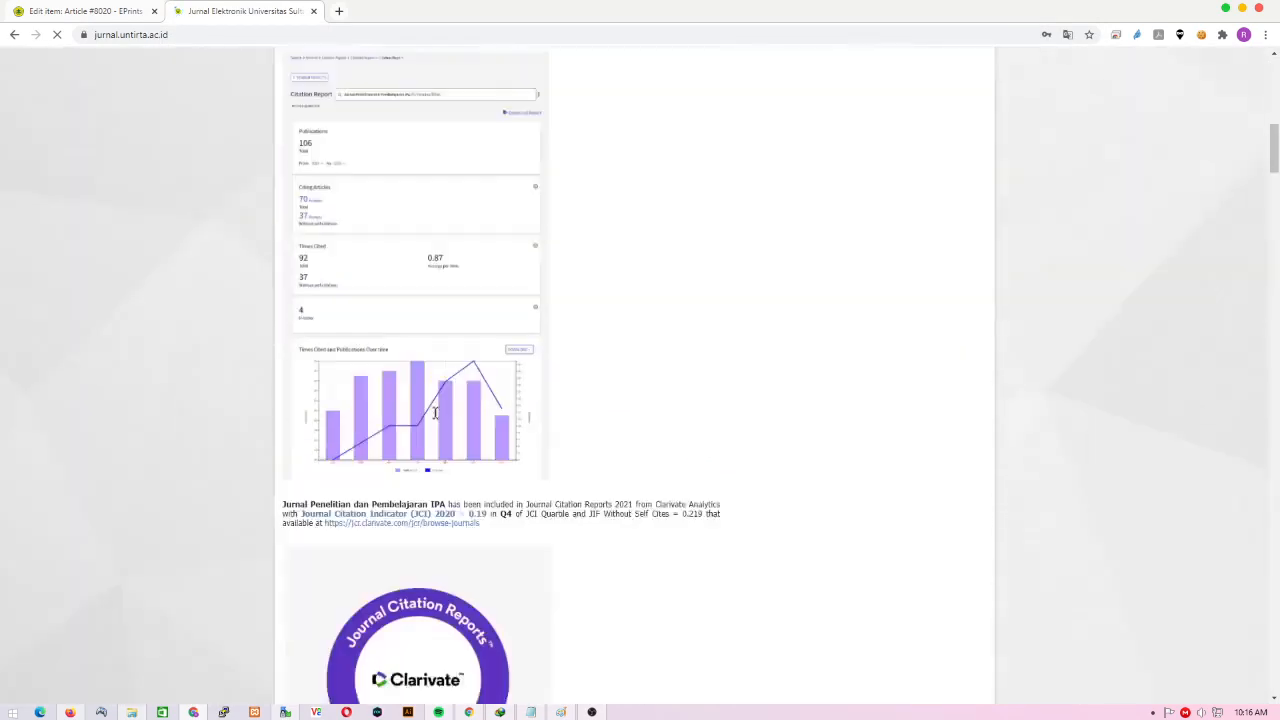
{"action": "scroll", "coordinate": [436, 418], "scroll_direction": "down", "scroll_amount": 3}
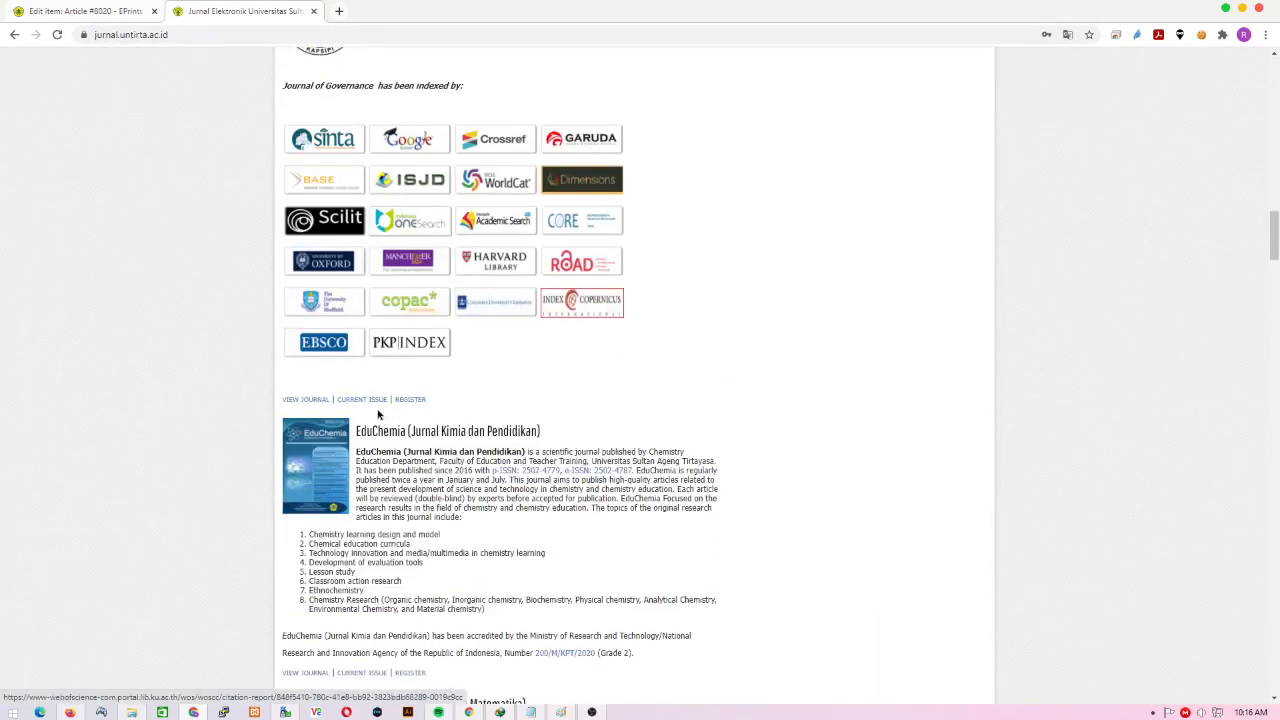
{"action": "left_click", "coordinate": [296, 402]}
{"action": "left_click", "coordinate": [237, 34]}
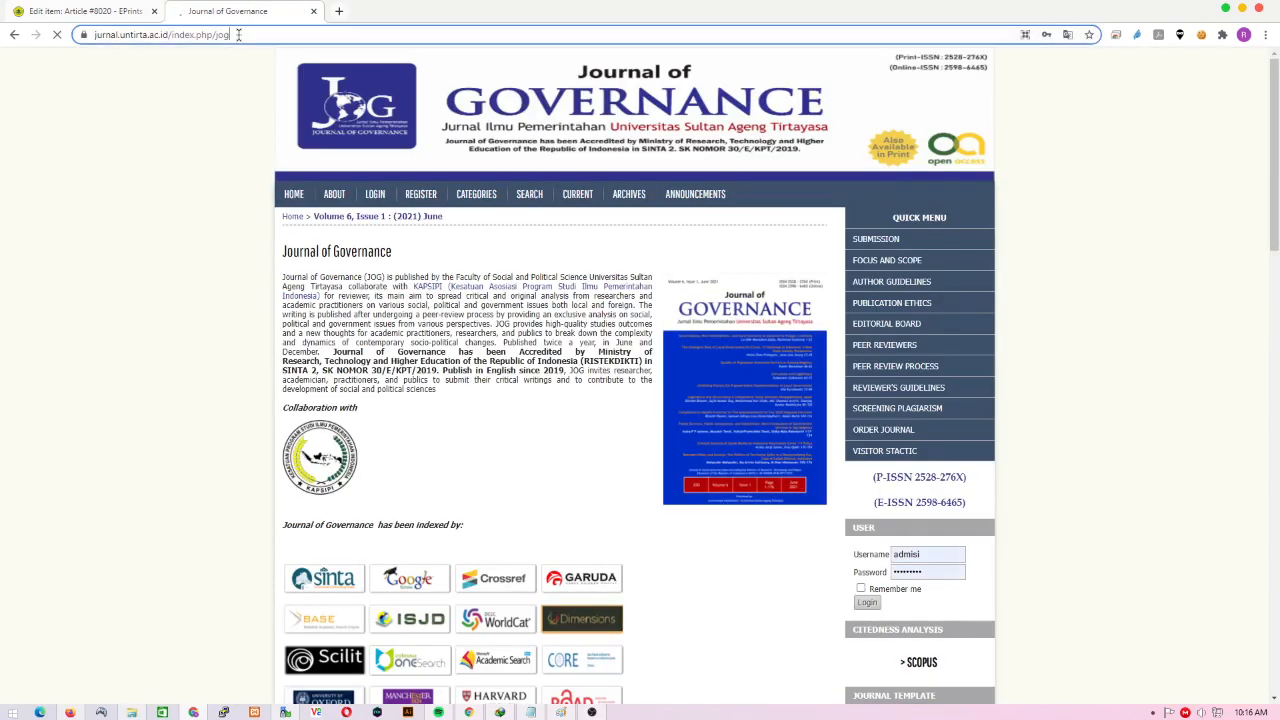
{"action": "key", "text": "ctrl+c"}
{"action": "key", "text": "ctrl+shift+Tab"}
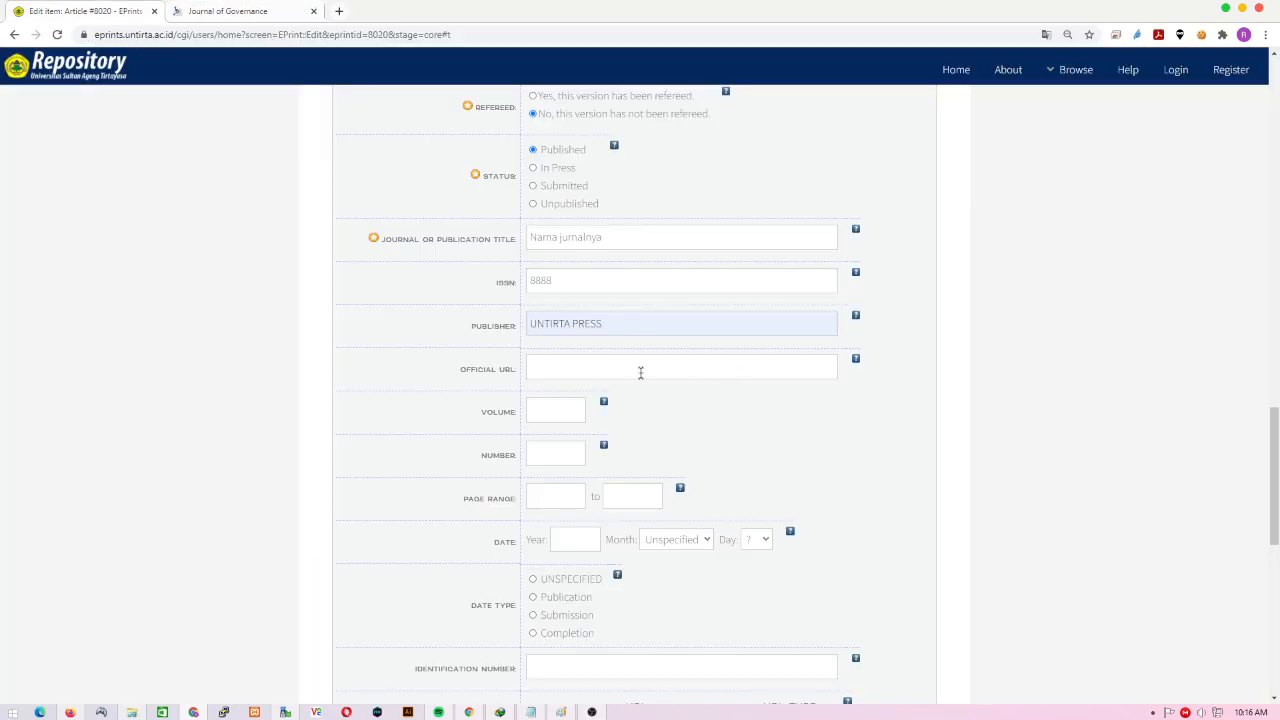
- Paste the journal address as official URL, with volume 7, number 1 and pages 50–60
{"action": "left_click", "coordinate": [637, 369]}
{"action": "key", "text": "ctrl+v"}
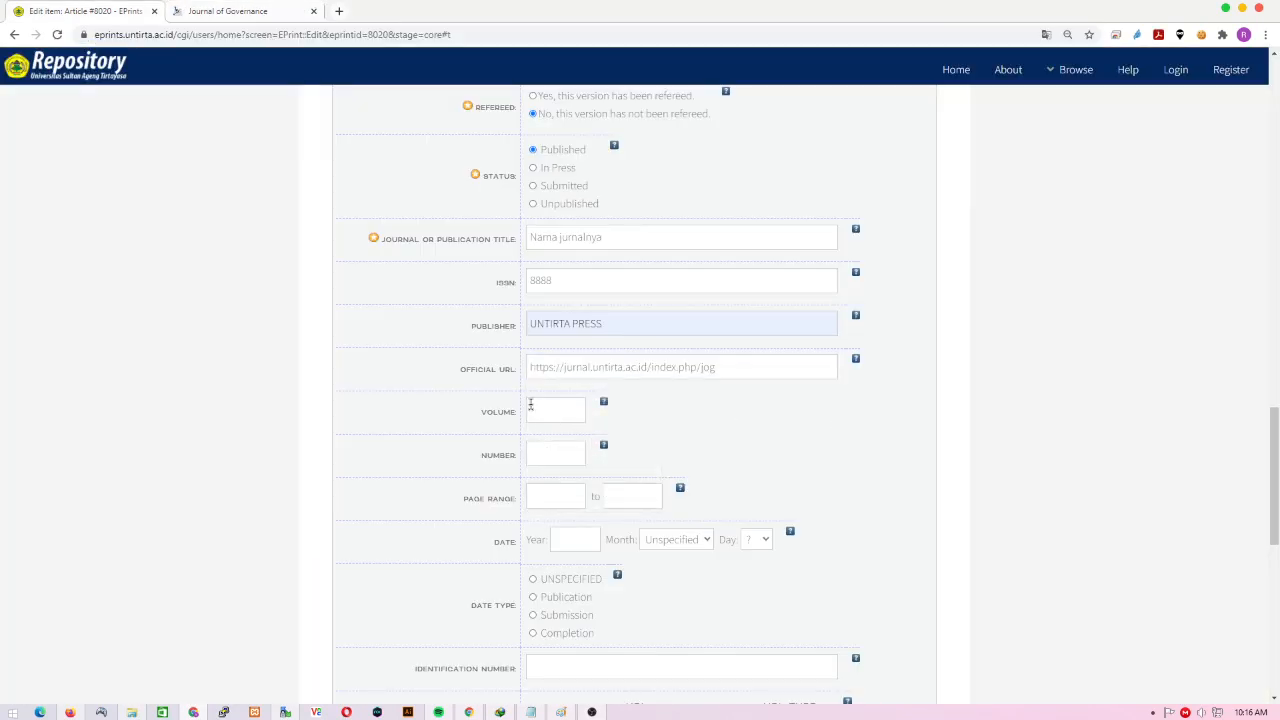
{"action": "left_click", "coordinate": [555, 410]}
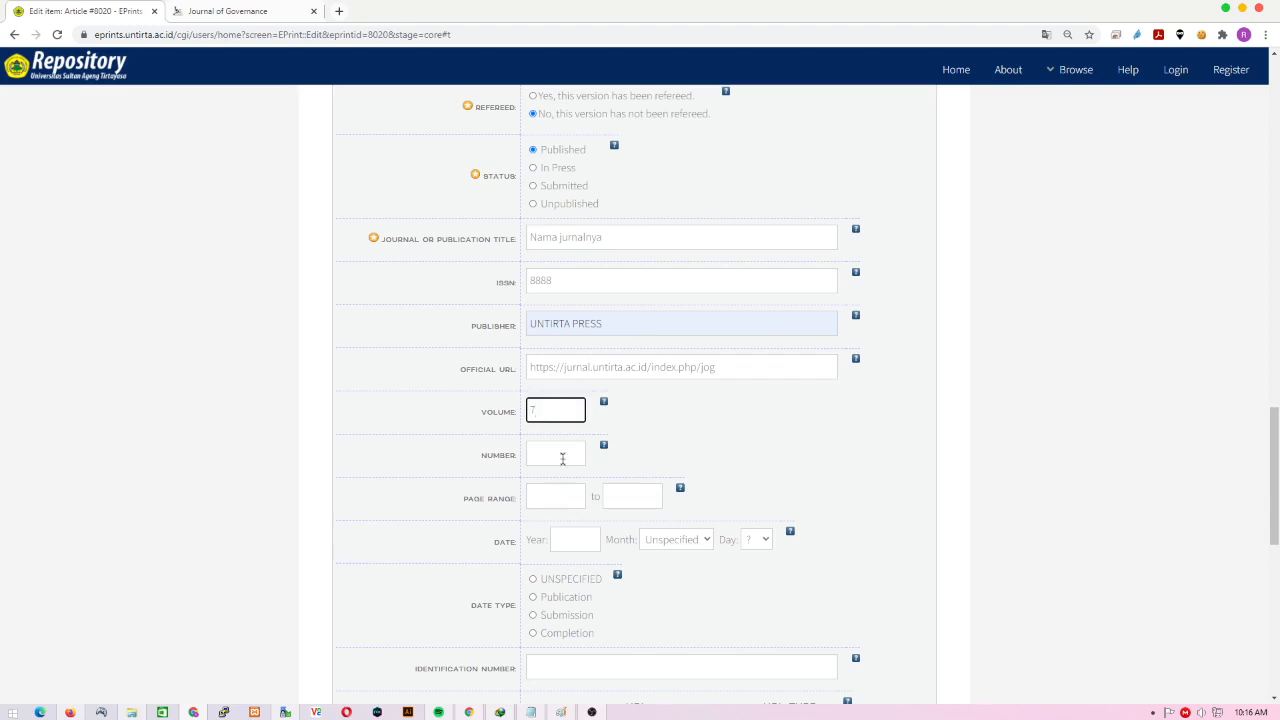
{"action": "left_click", "coordinate": [562, 453]}
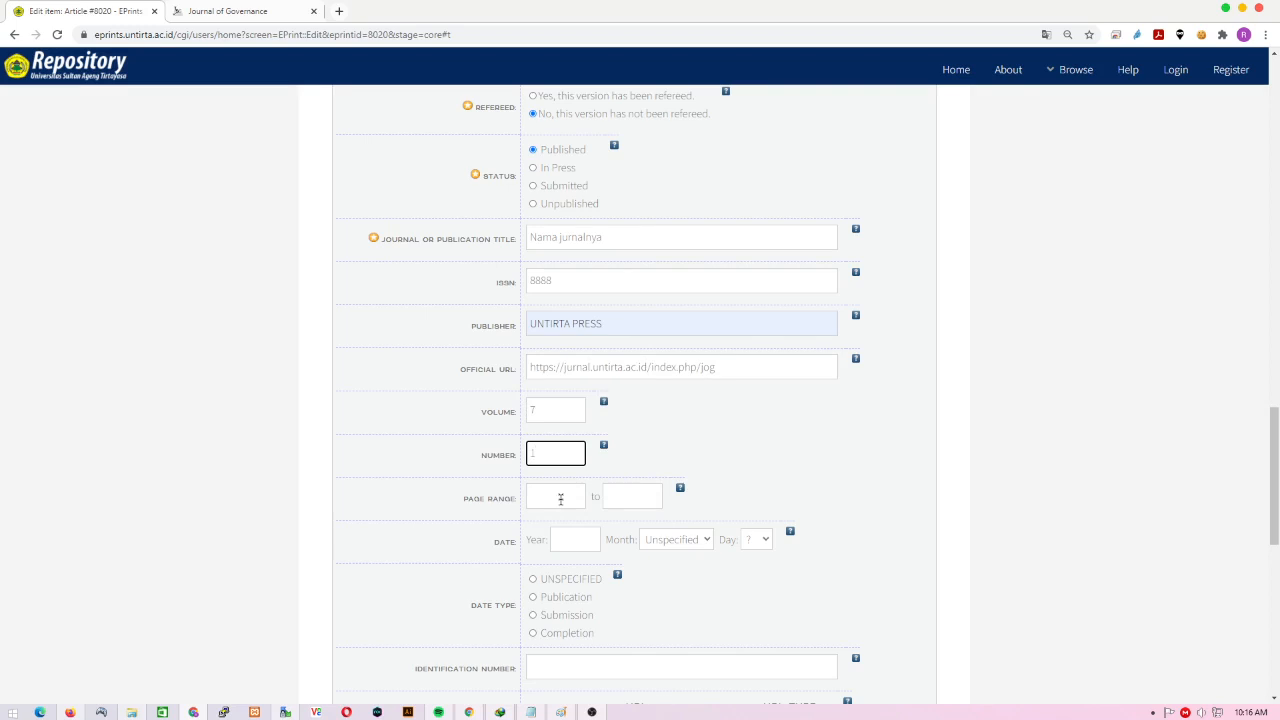
{"action": "left_click", "coordinate": [561, 497]}
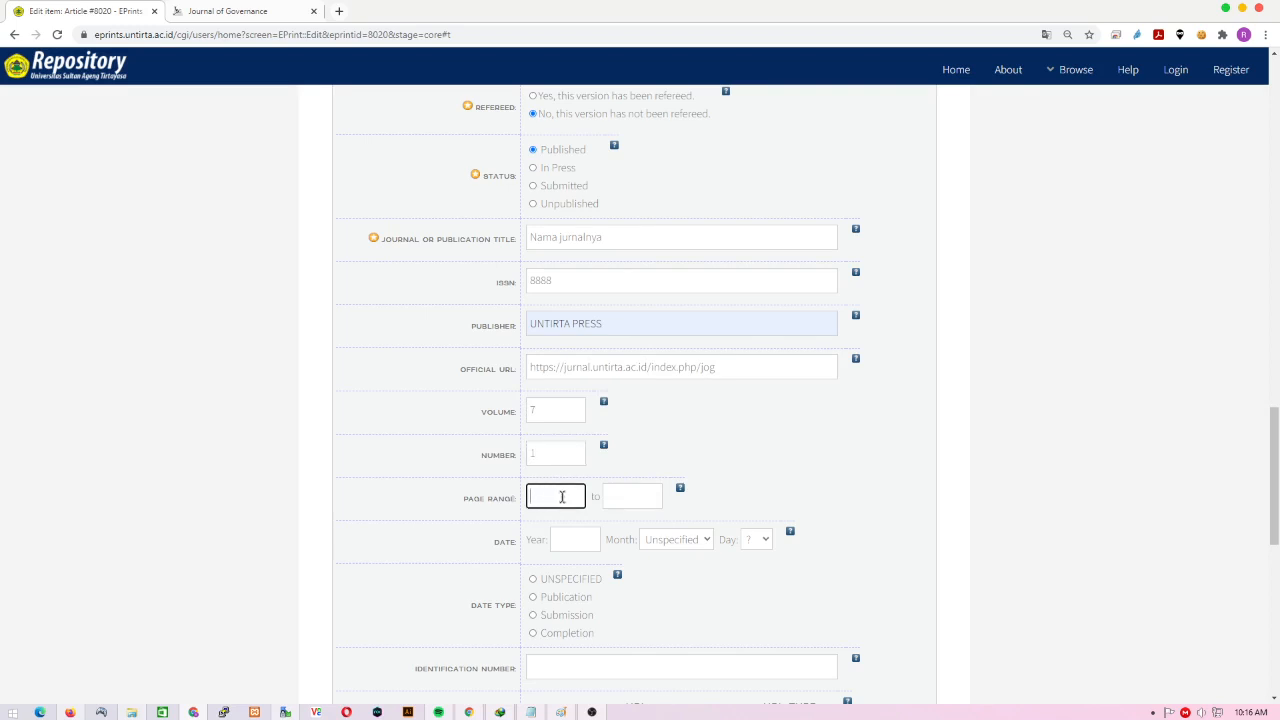
{"action": "type", "text": "50"}
{"action": "left_click", "coordinate": [632, 497]}
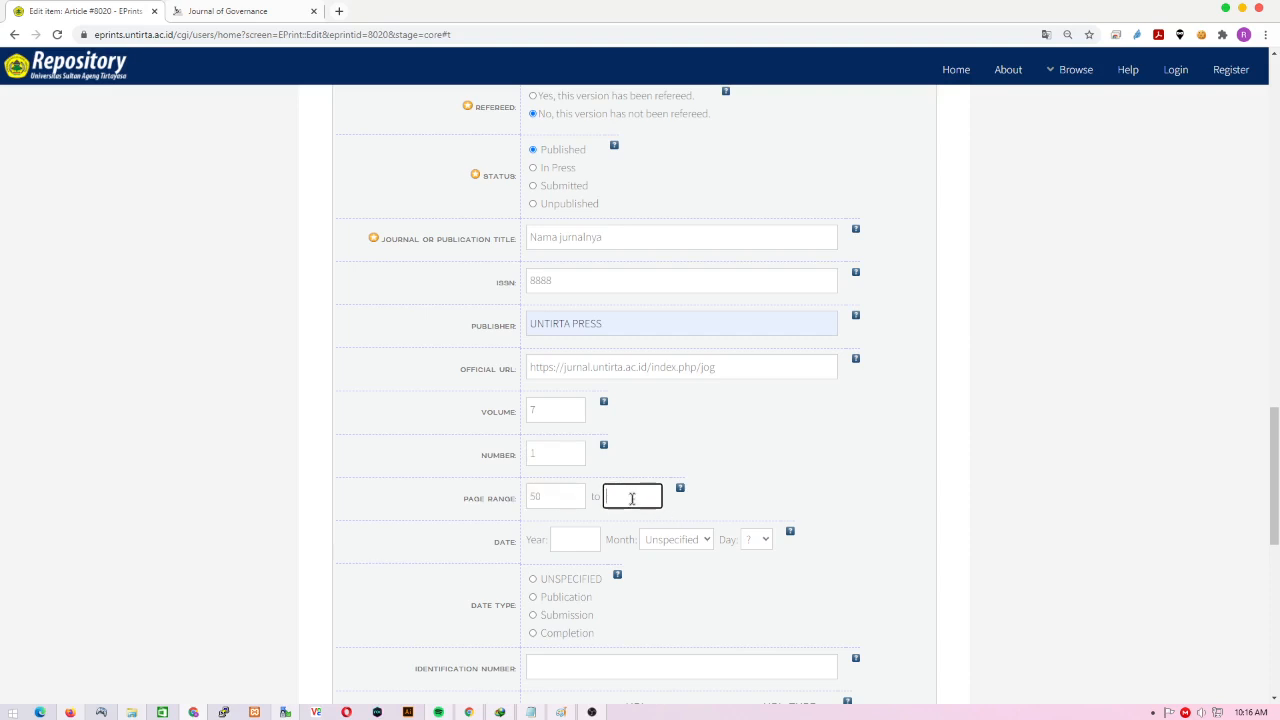
{"action": "type", "text": "60"}
{"action": "left_click", "coordinate": [569, 502]}
{"action": "left_click", "coordinate": [629, 499]}
{"action": "scroll", "coordinate": [643, 515], "scroll_direction": "down", "scroll_amount": 1}
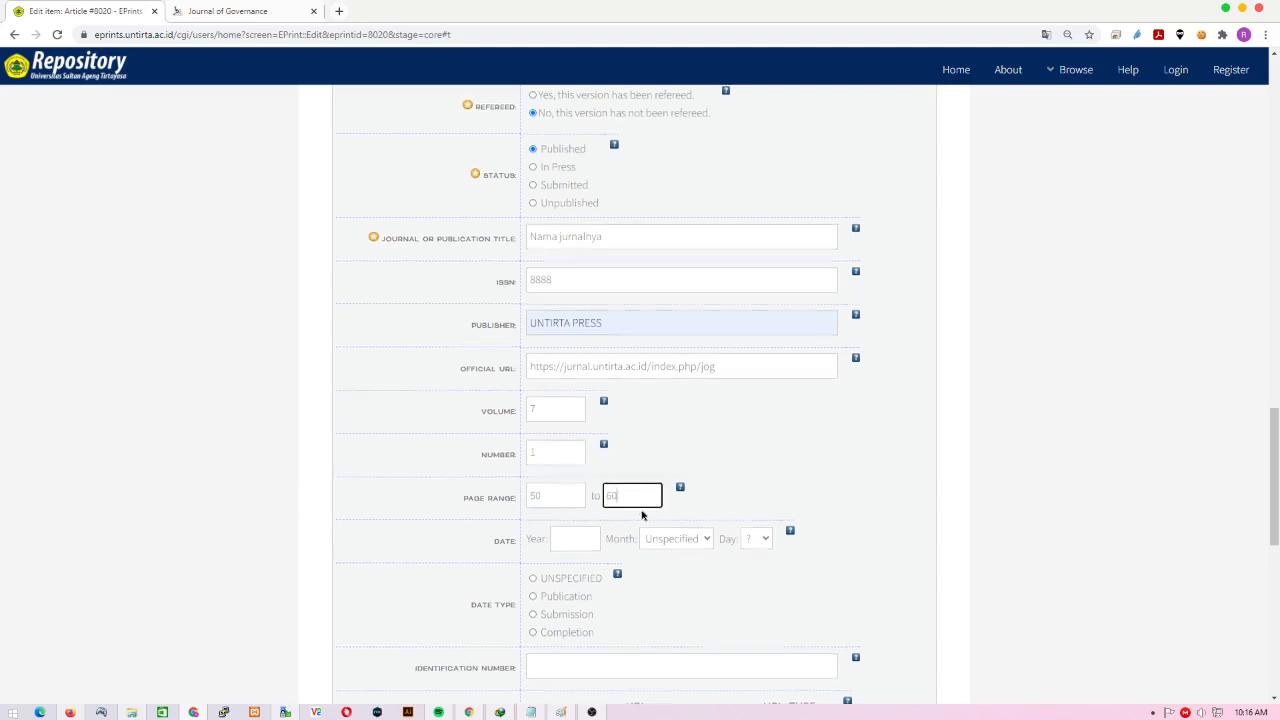
- Enter the date 06 October 2021 and mark it as the publication date
{"action": "left_click", "coordinate": [582, 410]}
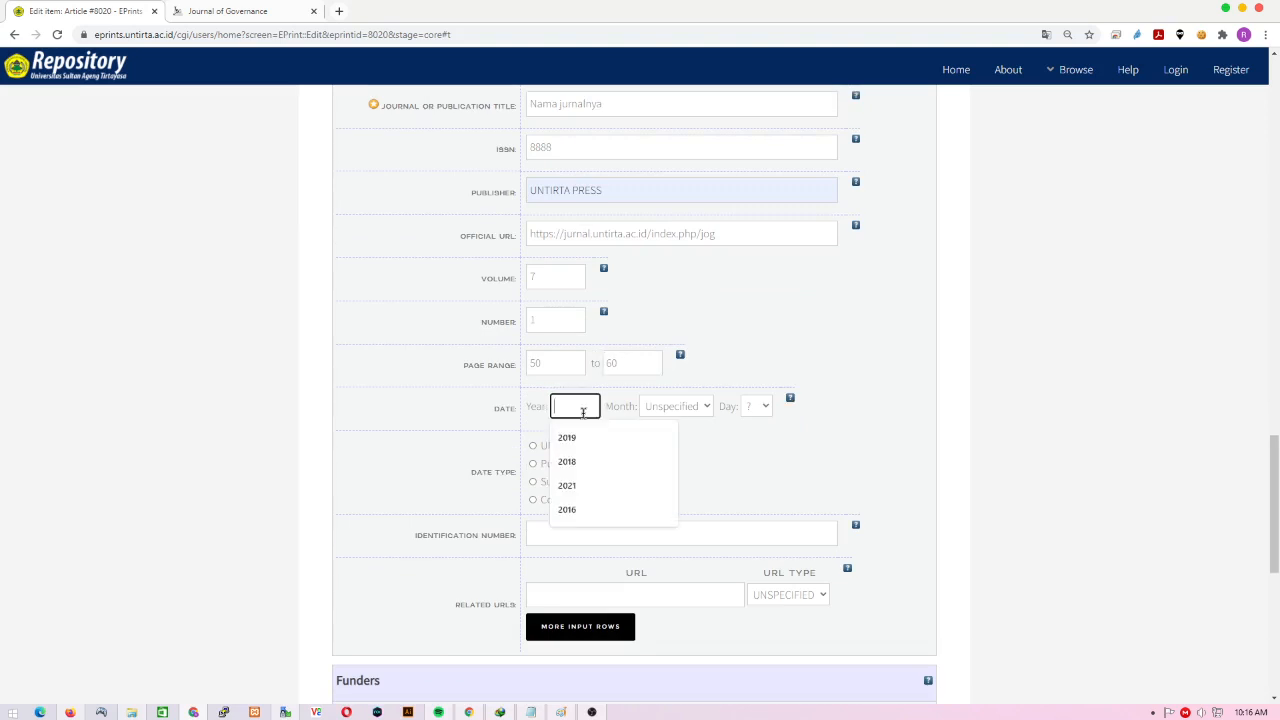
{"action": "type", "text": "2021"}
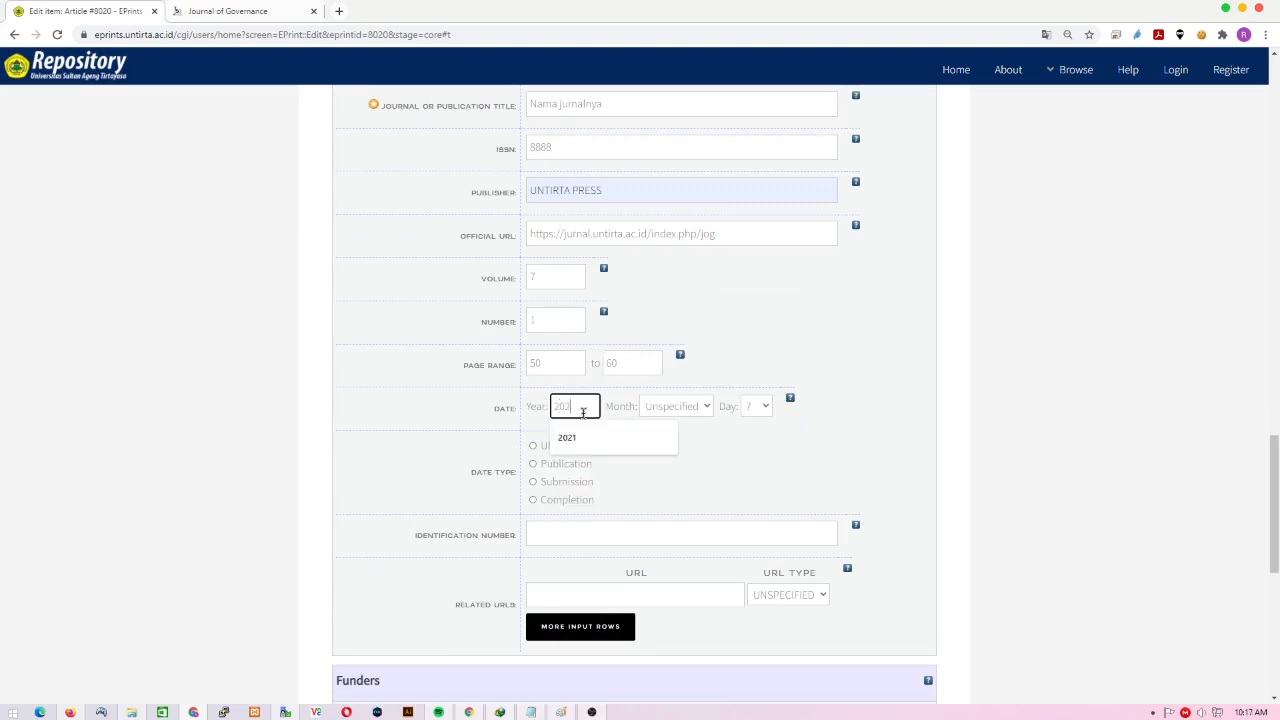
{"action": "left_click", "coordinate": [673, 408]}
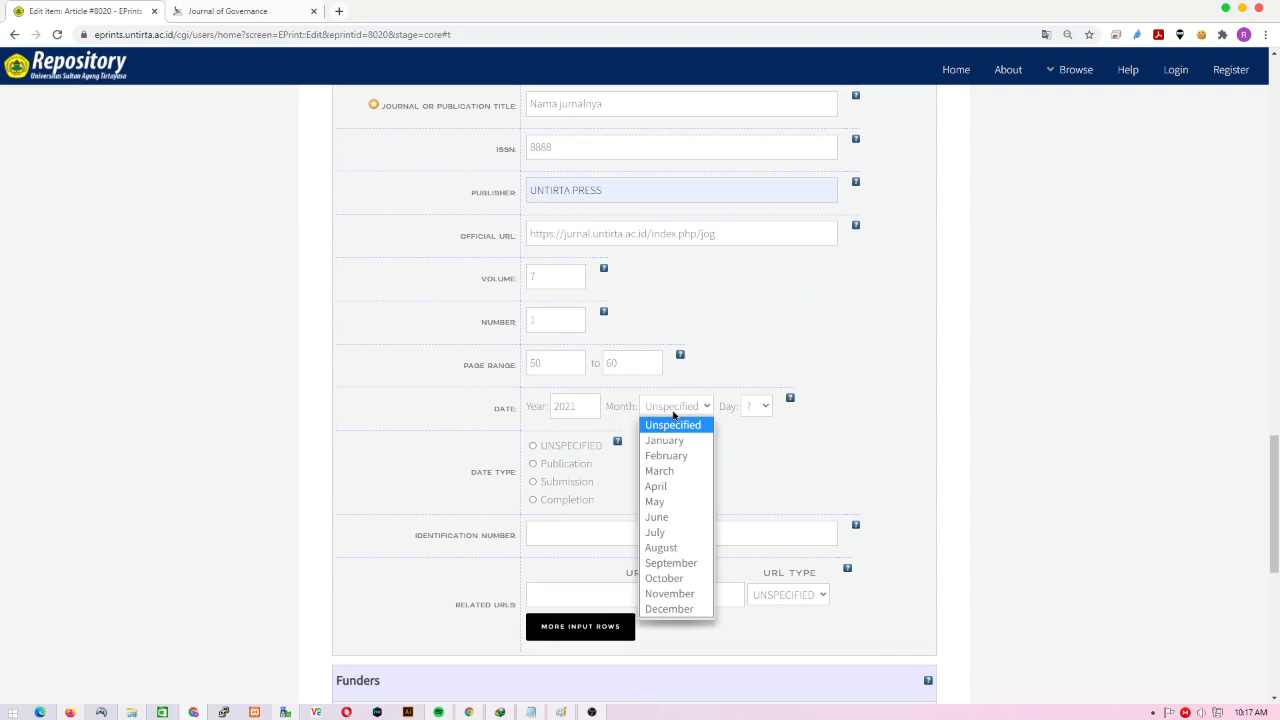
{"action": "left_click", "coordinate": [676, 579]}
{"action": "left_click", "coordinate": [761, 406]}
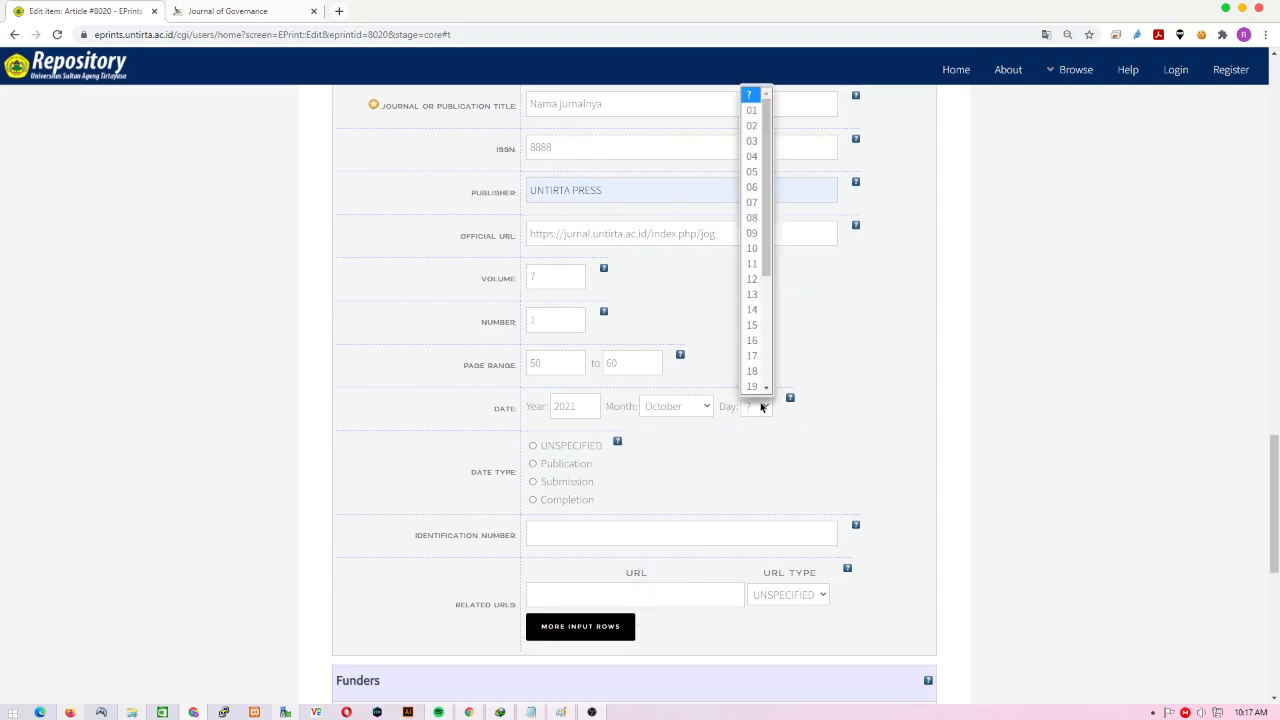
{"action": "left_click", "coordinate": [758, 187]}
{"action": "scroll", "coordinate": [731, 471], "scroll_direction": "down", "scroll_amount": 2}
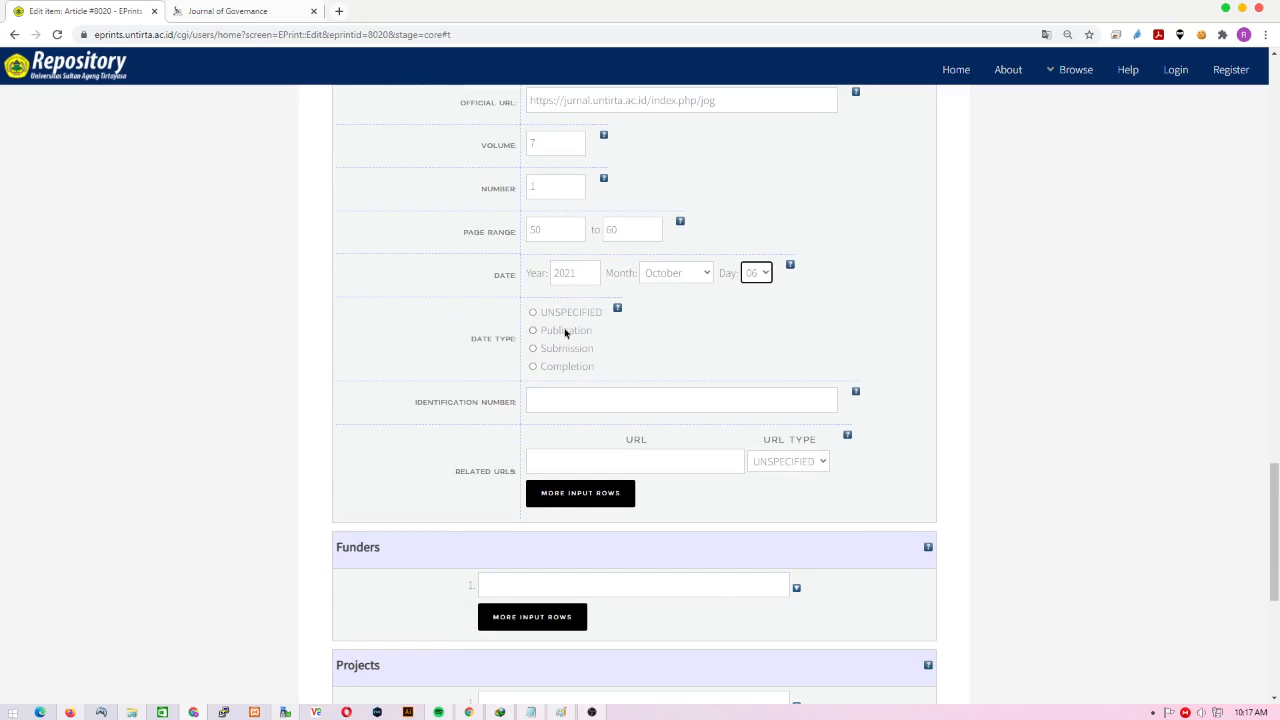
{"action": "left_click", "coordinate": [565, 331]}
{"action": "scroll", "coordinate": [673, 445], "scroll_direction": "down", "scroll_amount": 1}
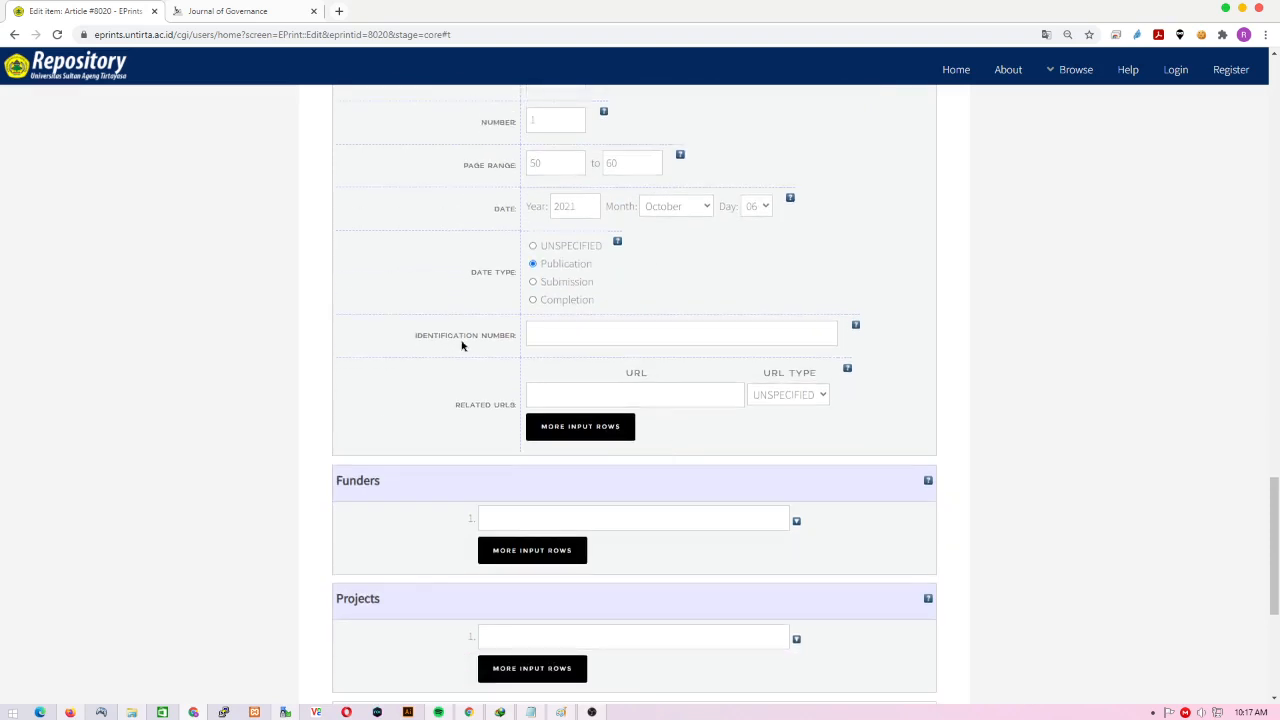
- Skip the identification number, recheck the official URL, and ready the related URL field
{"action": "left_click", "coordinate": [563, 333]}
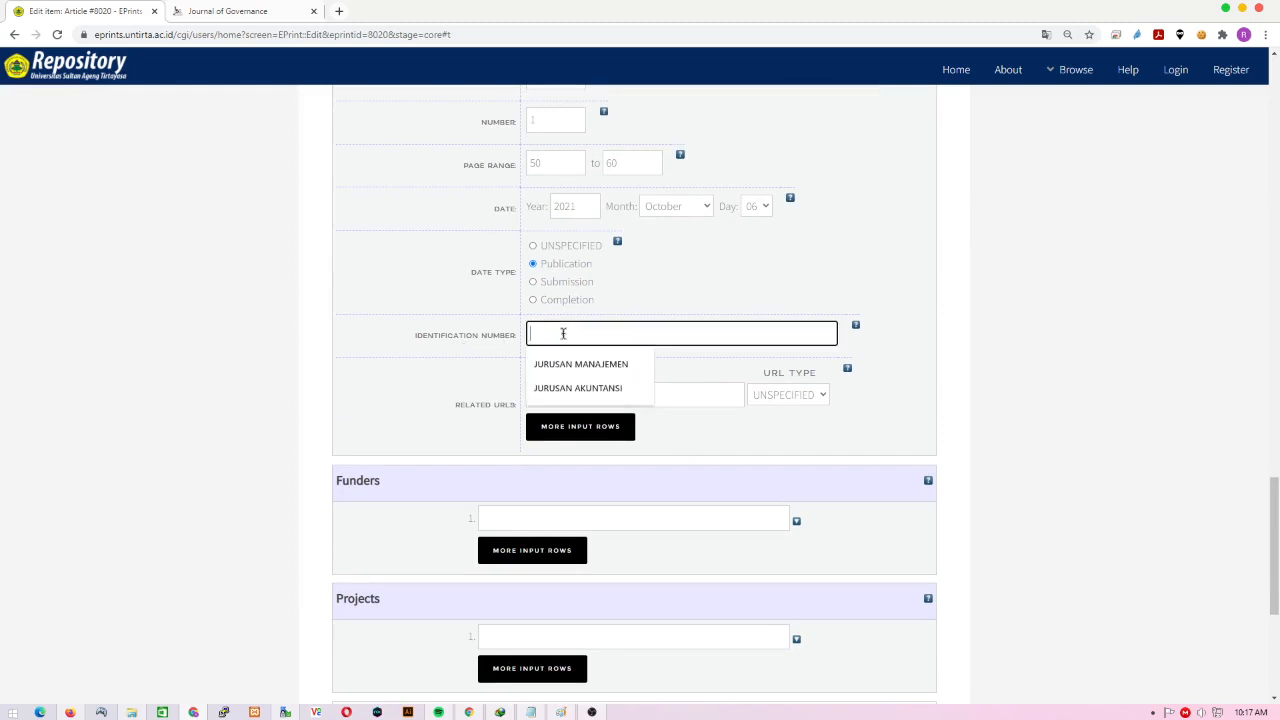
{"action": "left_click", "coordinate": [366, 334]}
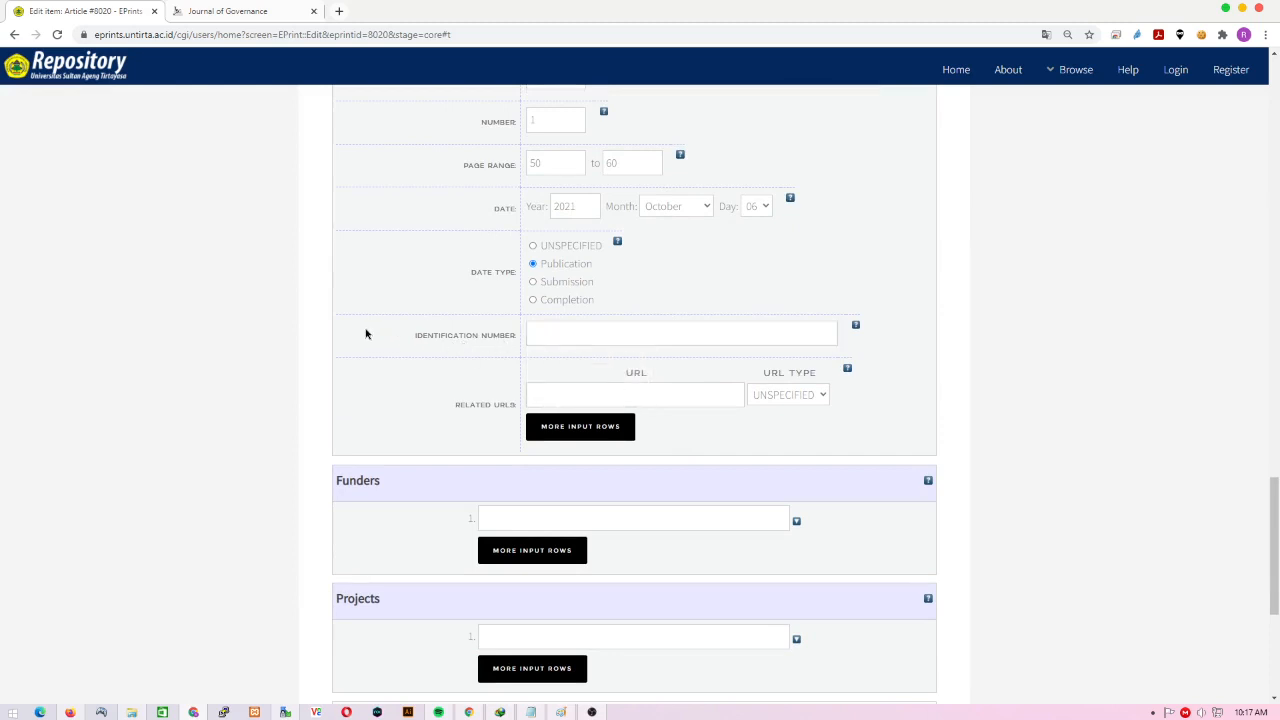
{"action": "left_click", "coordinate": [546, 395]}
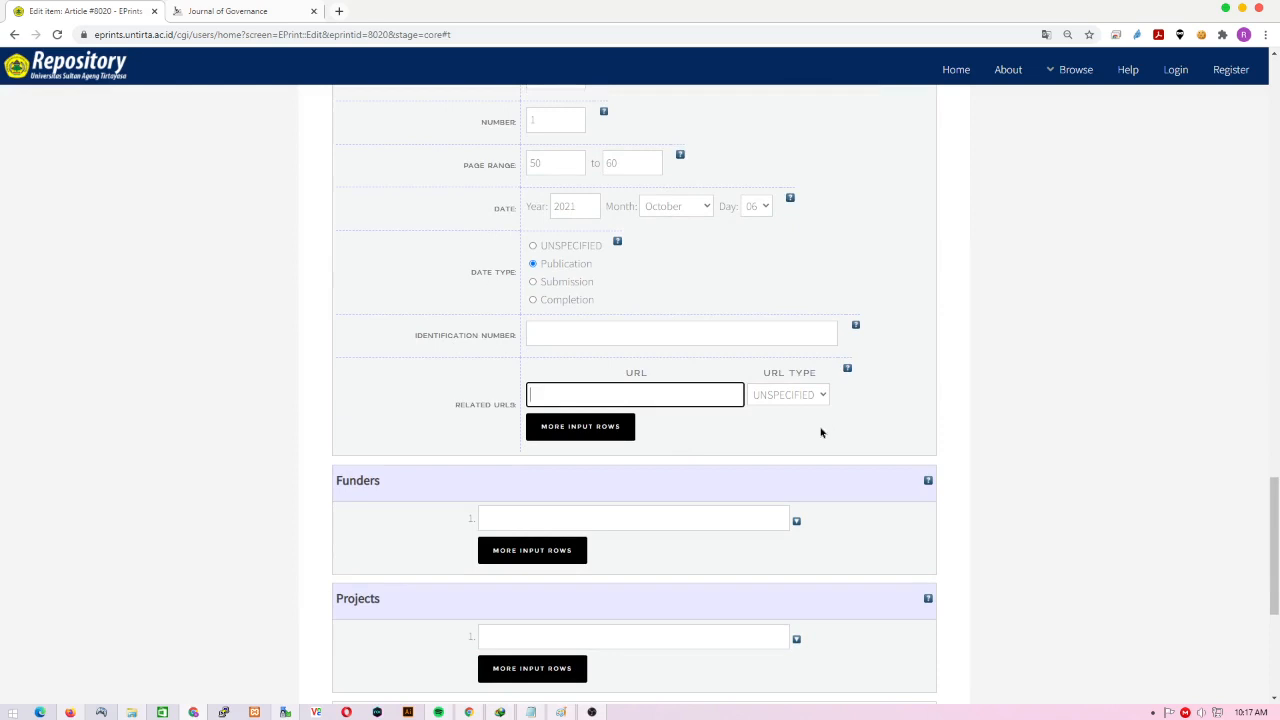
{"action": "scroll", "coordinate": [822, 430], "scroll_direction": "up", "scroll_amount": 3}
{"action": "scroll", "coordinate": [803, 429], "scroll_direction": "up", "scroll_amount": 1}
{"action": "scroll", "coordinate": [803, 429], "scroll_direction": "down", "scroll_amount": 2}
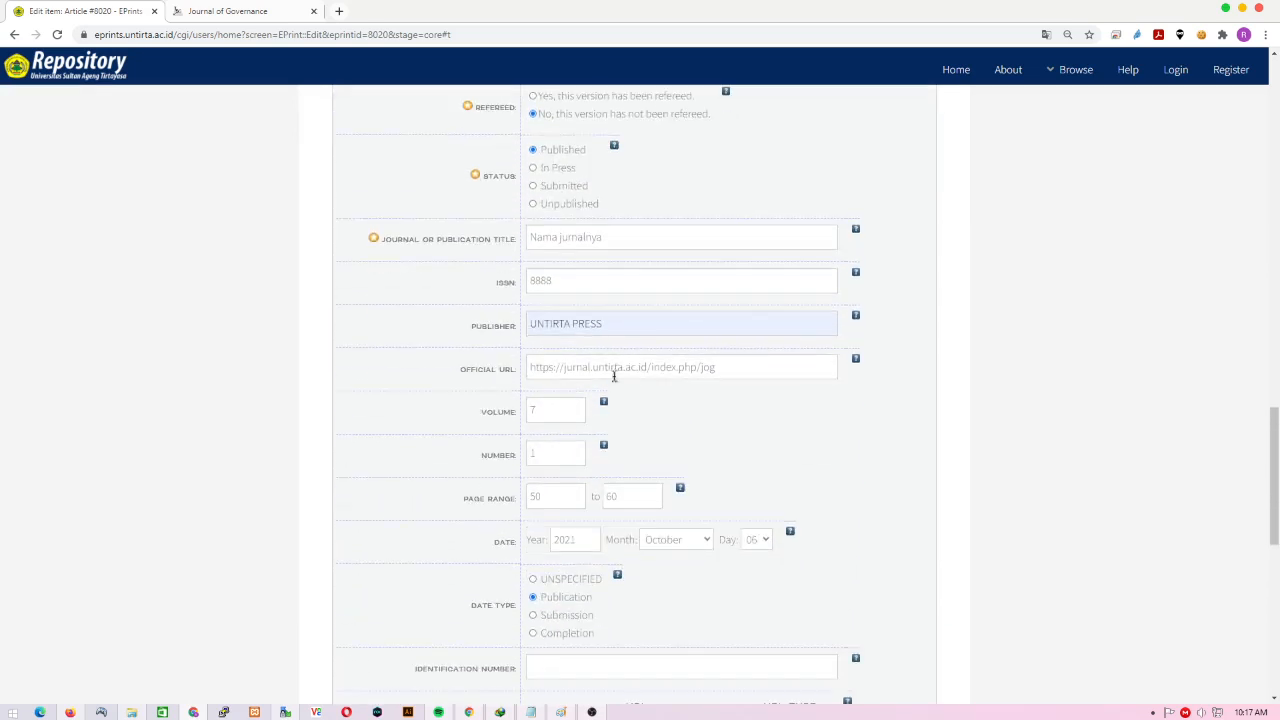
{"action": "left_click", "coordinate": [622, 368]}
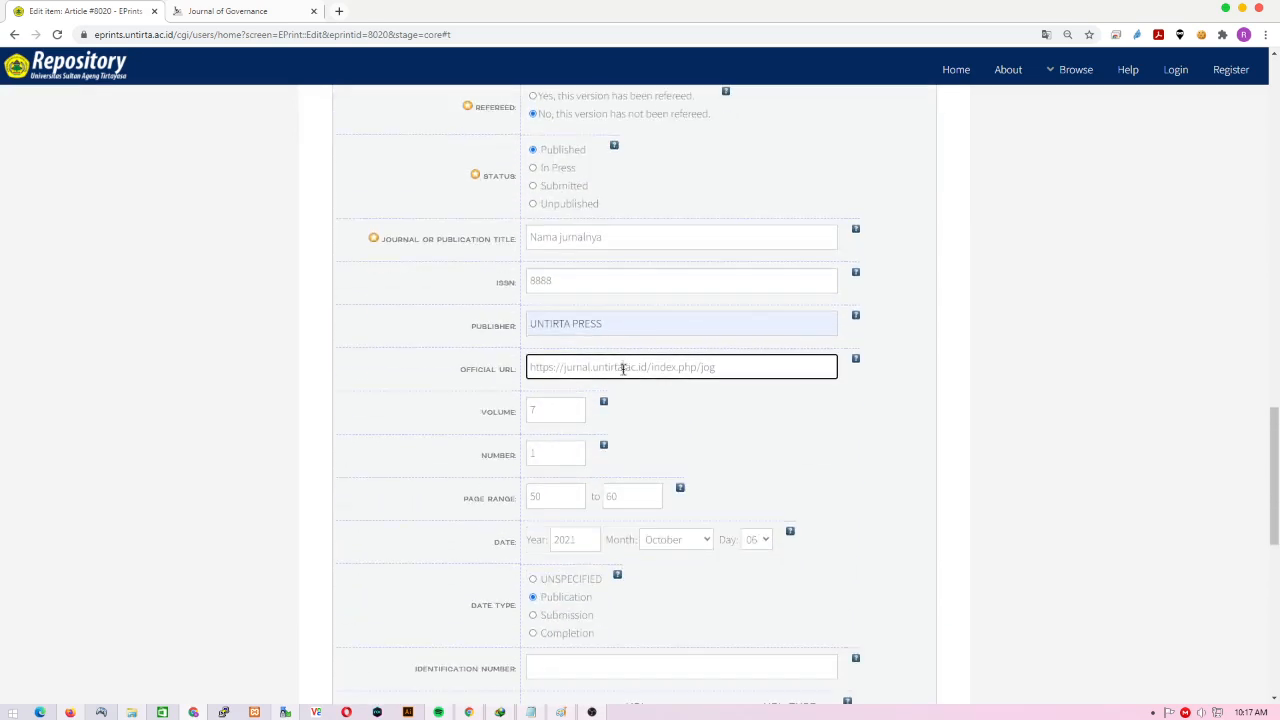
{"action": "scroll", "coordinate": [697, 529], "scroll_direction": "down", "scroll_amount": 3}
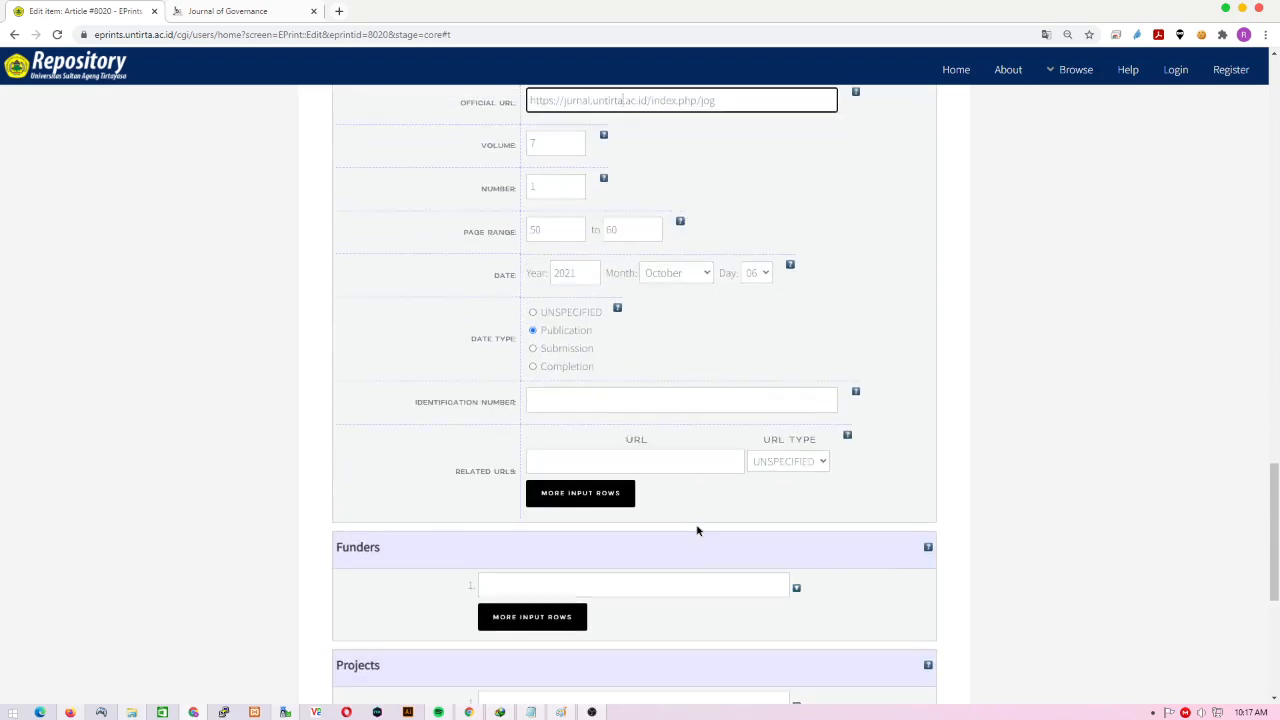
{"action": "left_click", "coordinate": [670, 460]}
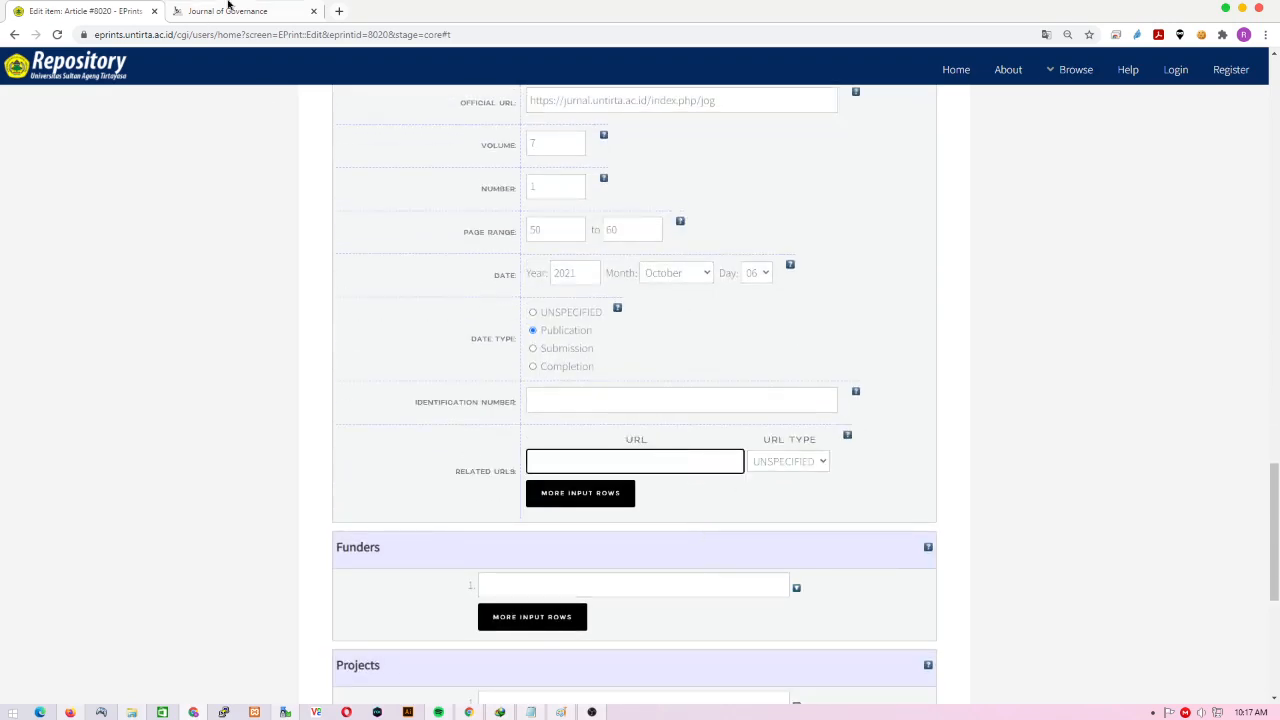
- Open the Journal of Governance archive's Volume 5 Issue 2 (2020) December issue and select its address
{"action": "left_click", "coordinate": [236, 8]}
{"action": "scroll", "coordinate": [457, 443], "scroll_direction": "down", "scroll_amount": 3}
{"action": "scroll", "coordinate": [457, 443], "scroll_direction": "up", "scroll_amount": 3}
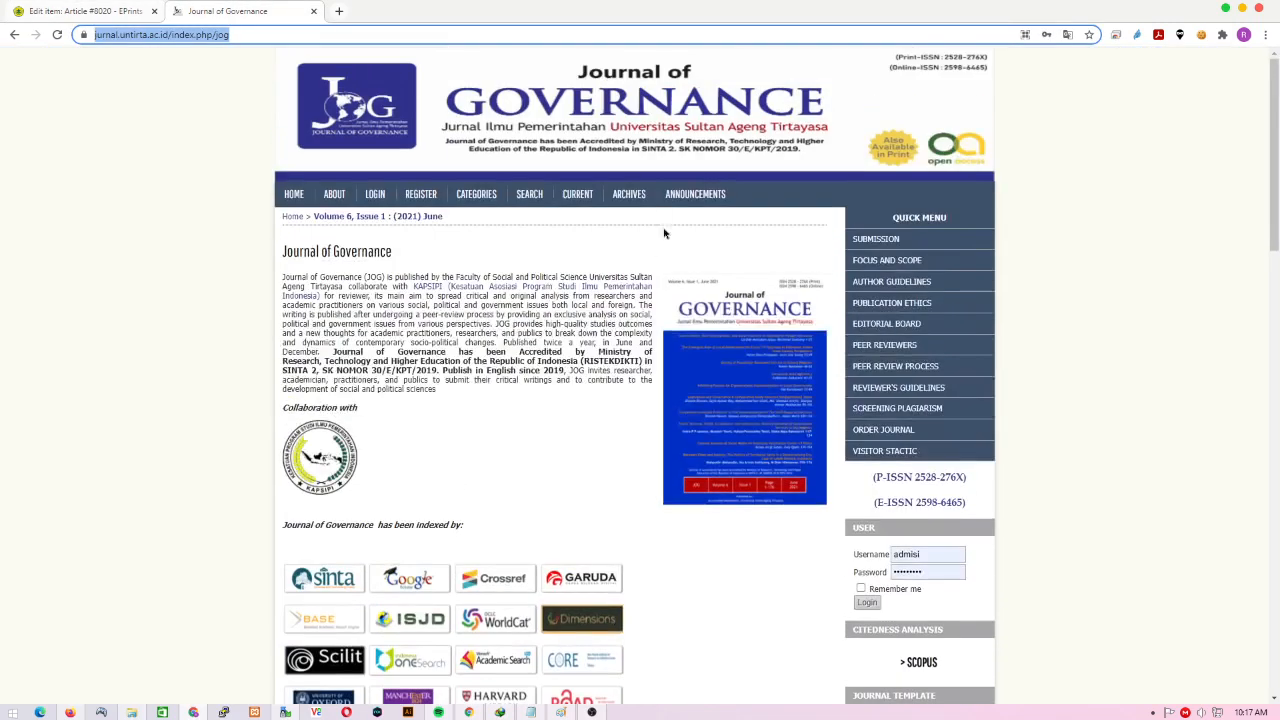
{"action": "left_click", "coordinate": [621, 196]}
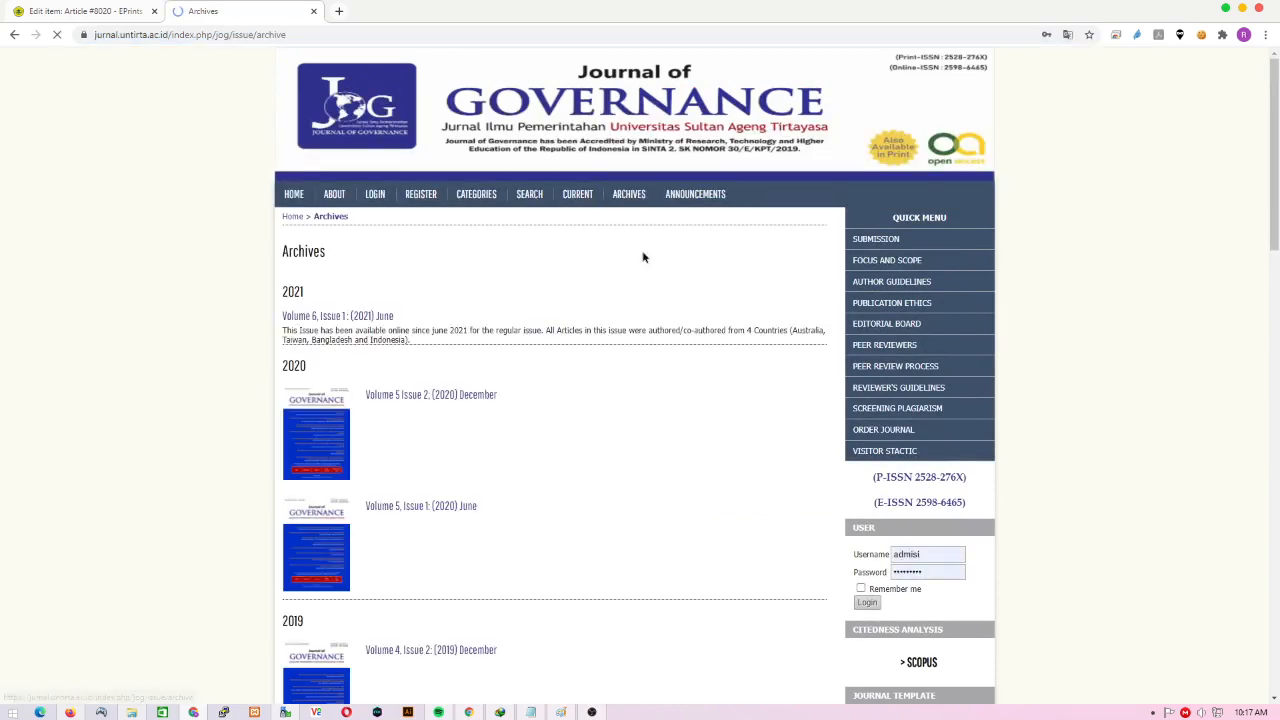
{"action": "scroll", "coordinate": [632, 387], "scroll_direction": "down", "scroll_amount": 1}
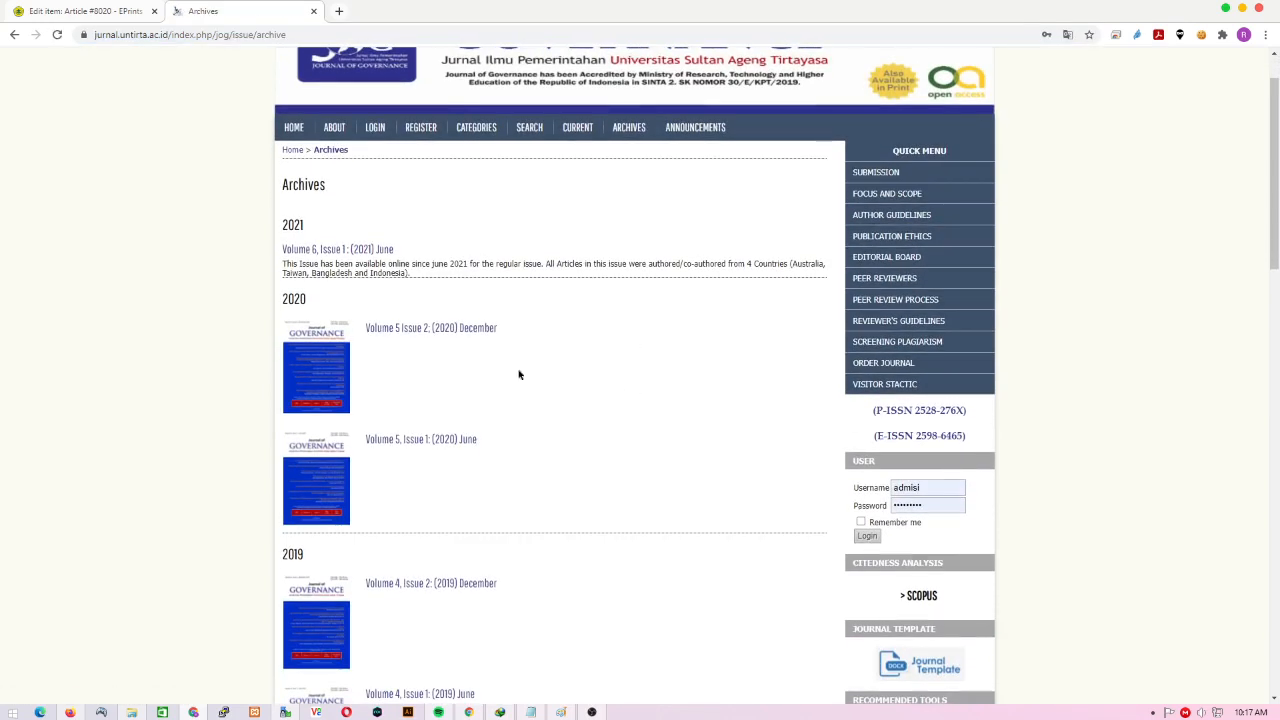
{"action": "left_click", "coordinate": [415, 331]}
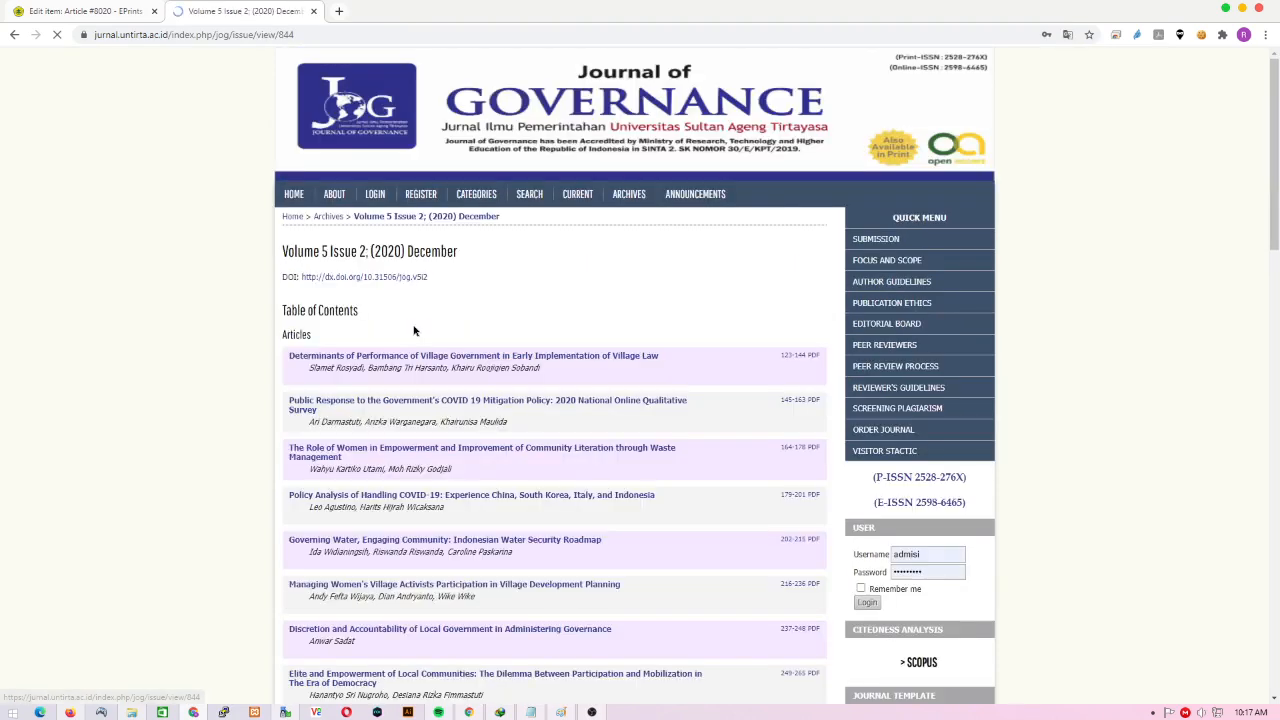
{"action": "scroll", "coordinate": [415, 331], "scroll_direction": "down", "scroll_amount": 3}
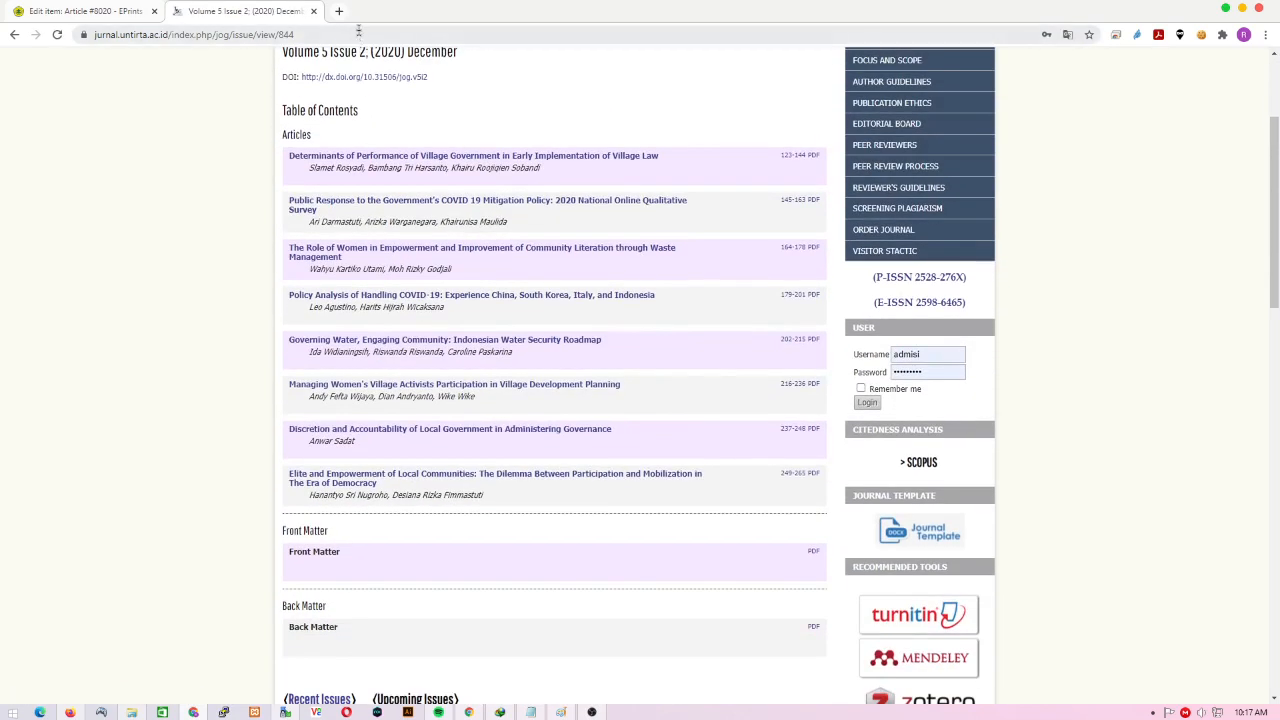
{"action": "left_click", "coordinate": [360, 34]}
- Add the copied issue address as a related URL of type Publisher
{"action": "key", "text": "ctrl+c"}
{"action": "left_click", "coordinate": [85, 11]}
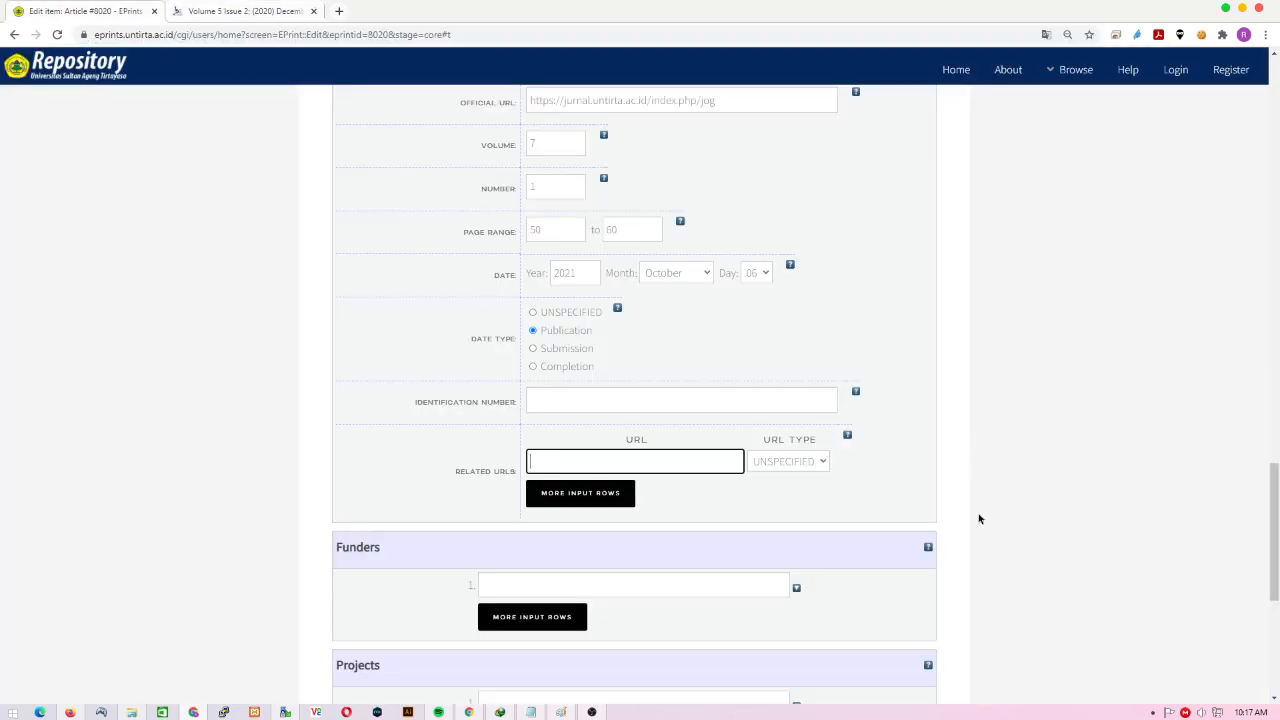
{"action": "key", "text": "ctrl+v"}
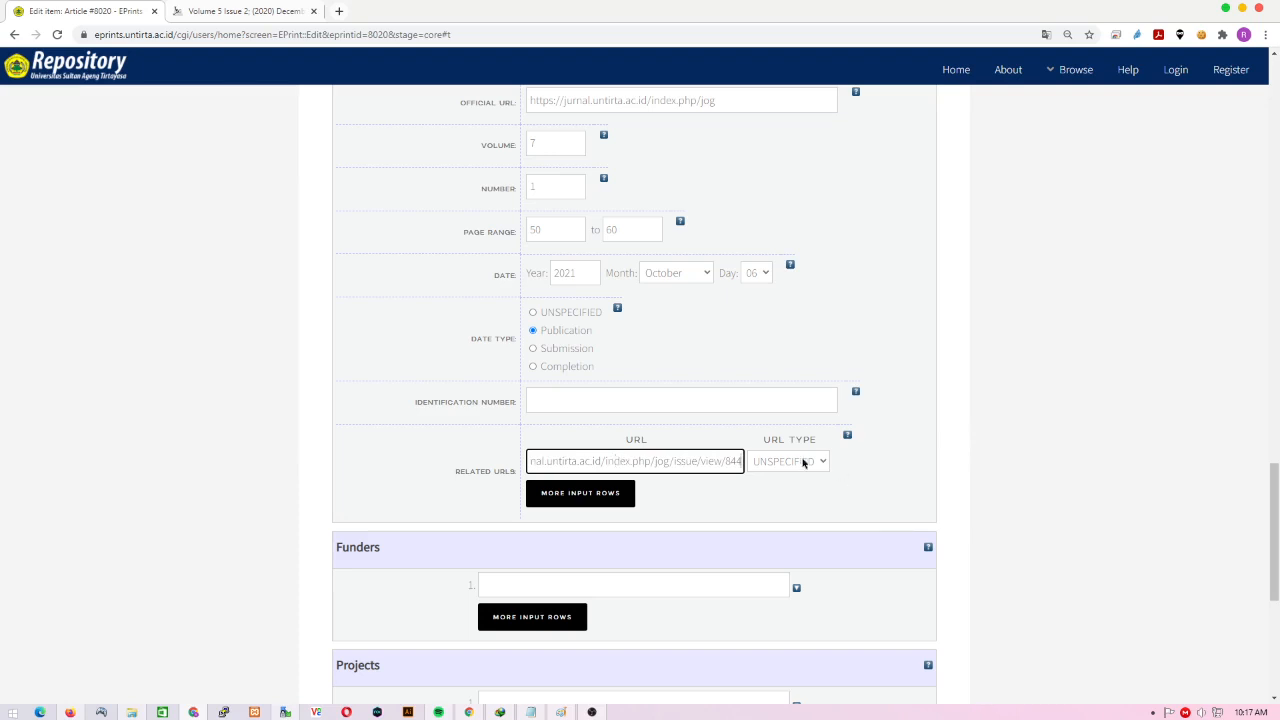
{"action": "left_click", "coordinate": [802, 461]}
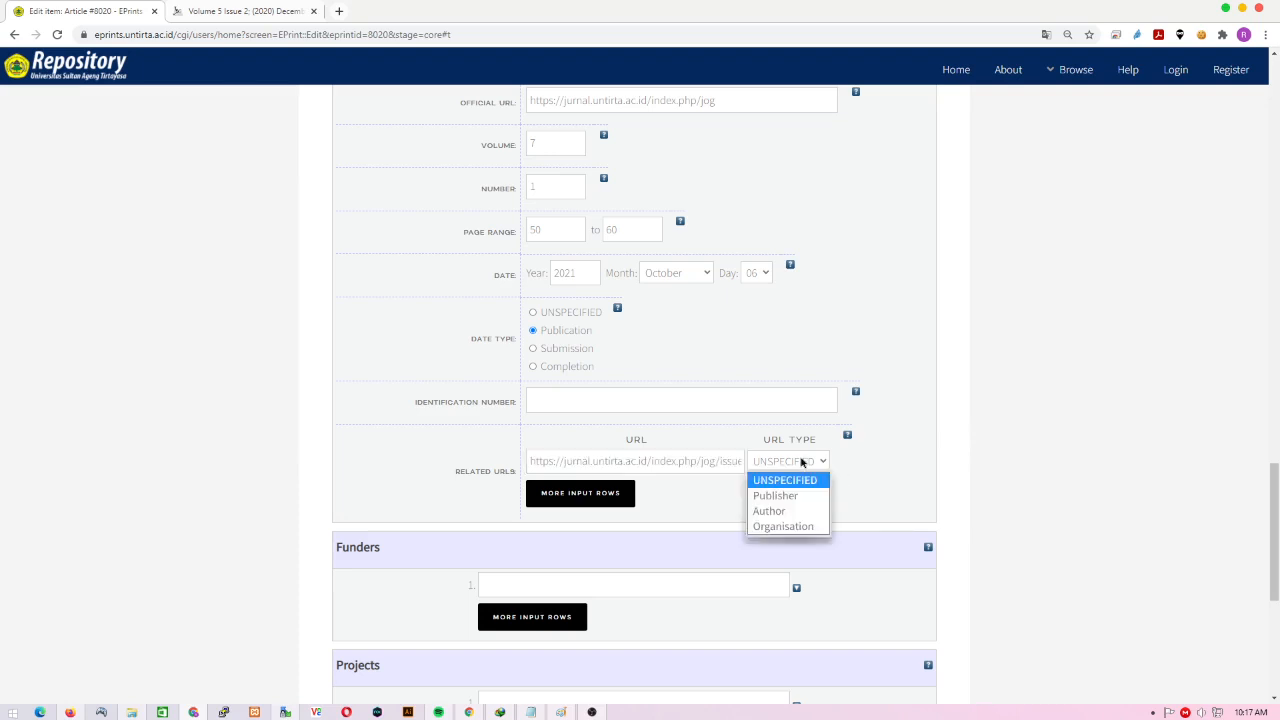
{"action": "left_click", "coordinate": [785, 495]}
- Skip funder and project, then fill in the contact e-mail address
{"action": "scroll", "coordinate": [906, 466], "scroll_direction": "down", "scroll_amount": 3}
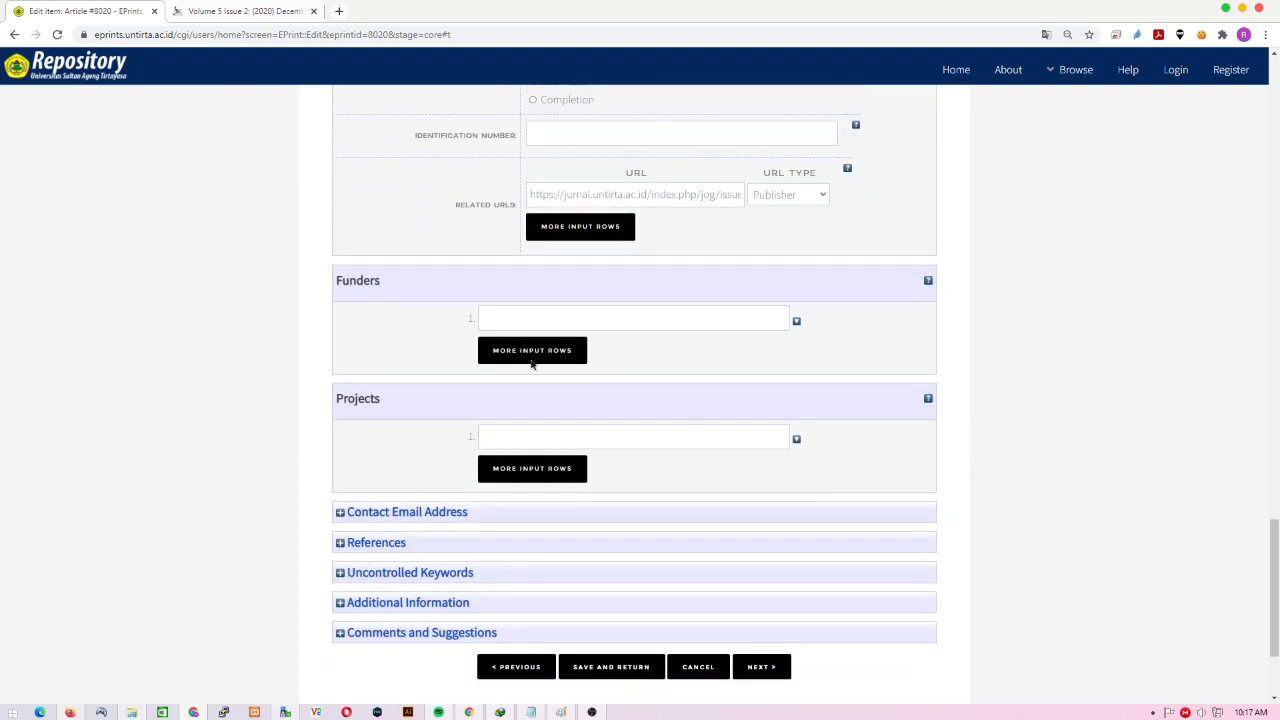
{"action": "left_click", "coordinate": [566, 322]}
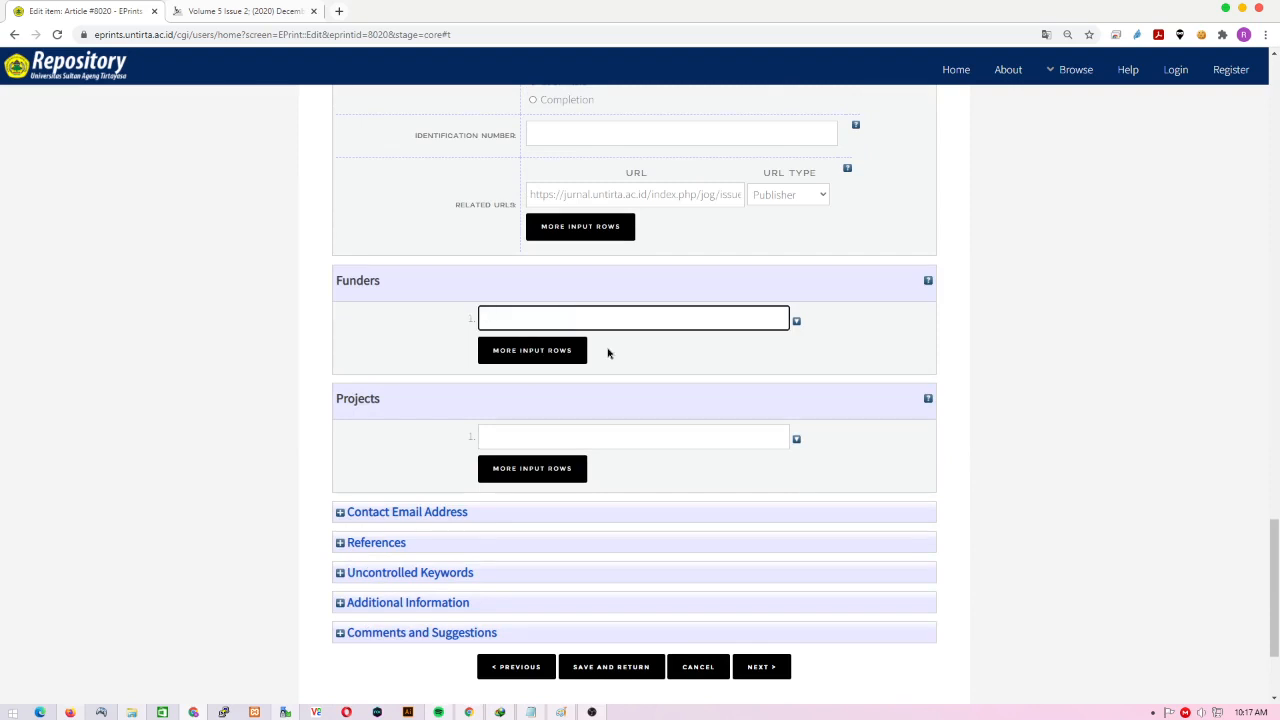
{"action": "scroll", "coordinate": [608, 355], "scroll_direction": "down", "scroll_amount": 2}
{"action": "left_click", "coordinate": [559, 308]}
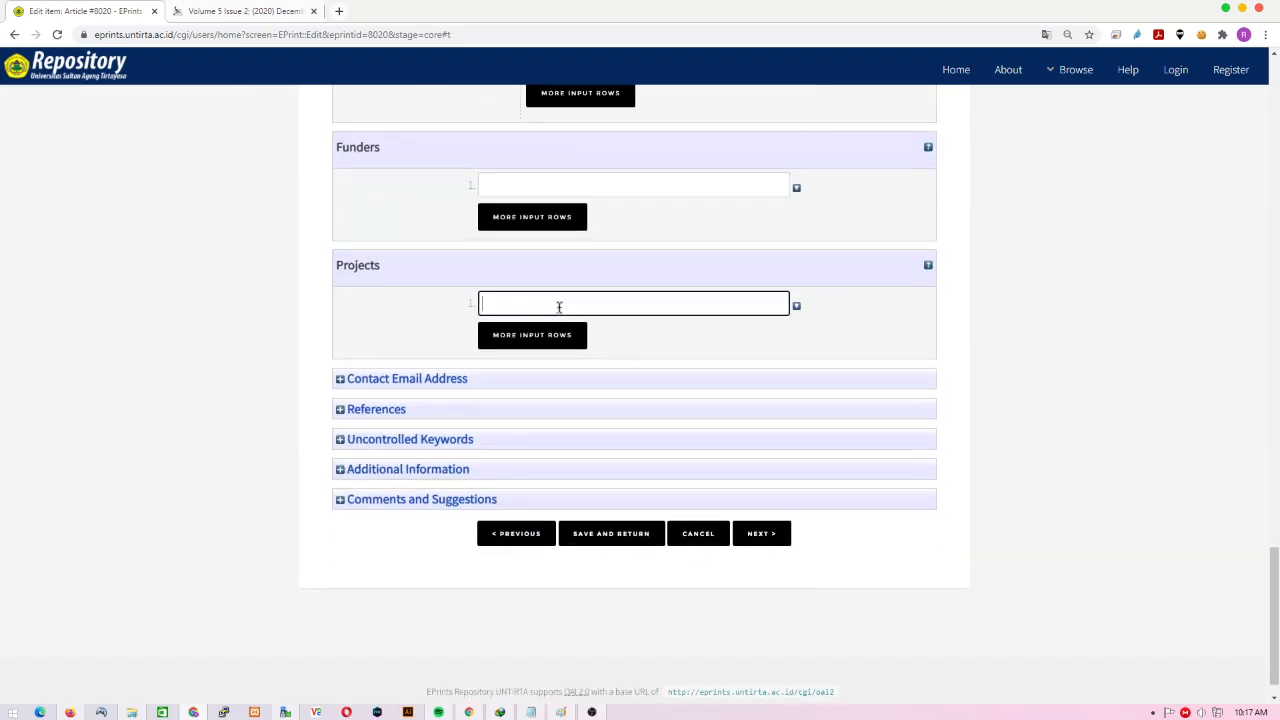
{"action": "scroll", "coordinate": [429, 348], "scroll_direction": "down", "scroll_amount": 1}
{"action": "left_click", "coordinate": [429, 348]}
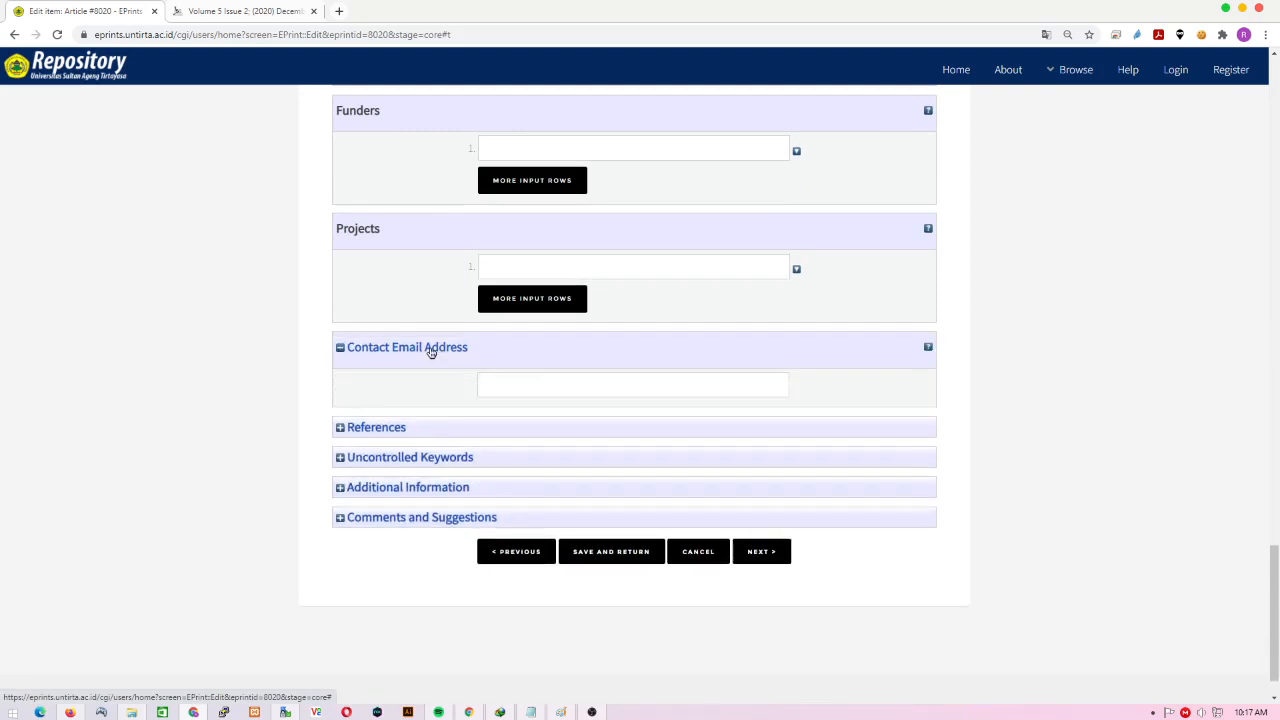
{"action": "left_click", "coordinate": [554, 390]}
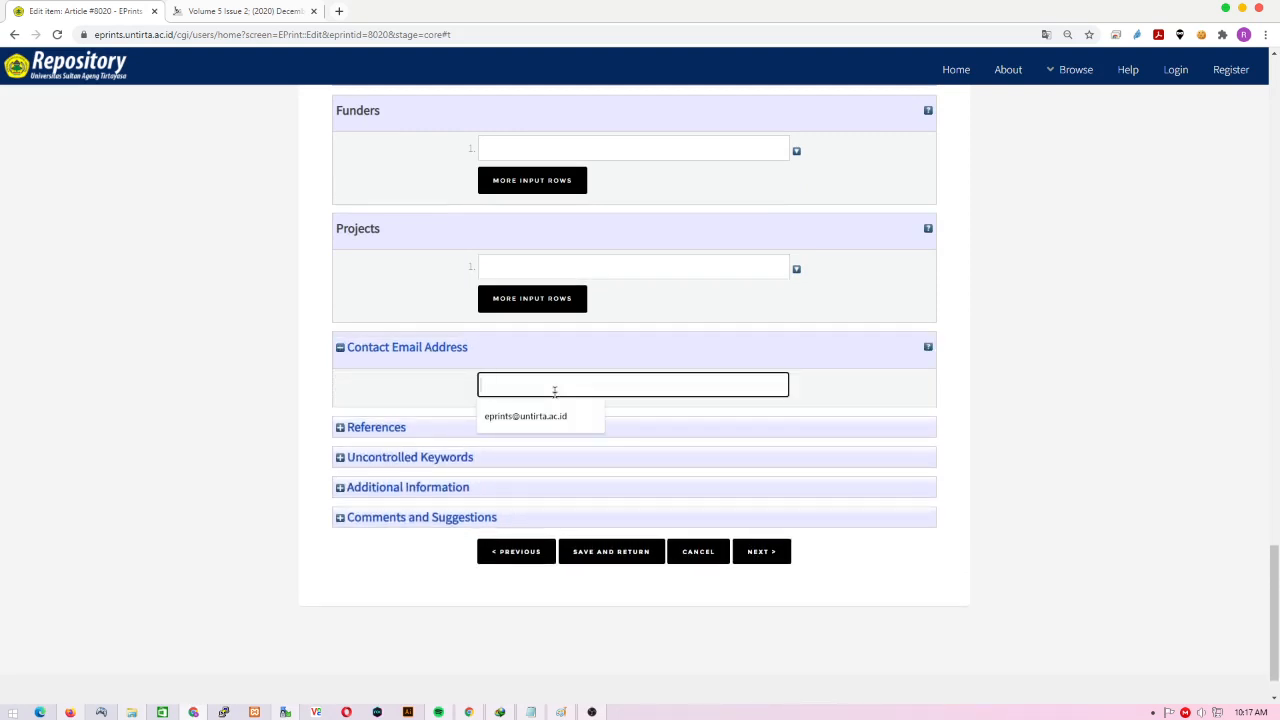
{"action": "type", "text": "RED"}
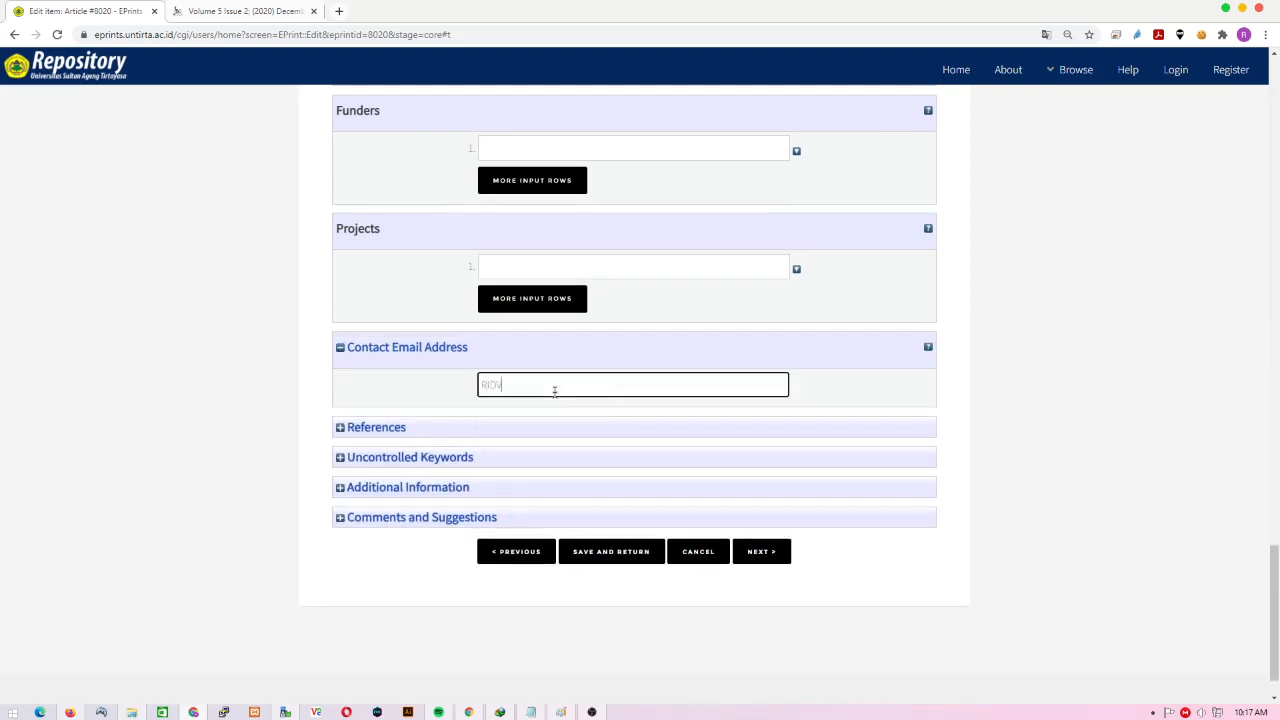
{"action": "key", "text": "BackSpace"}
{"action": "key", "text": "BackSpace"}
- Expand the References, Uncontrolled Keywords, Additional Information and Comments and Suggestions sections, leaving them empty
{"action": "left_click", "coordinate": [392, 437]}
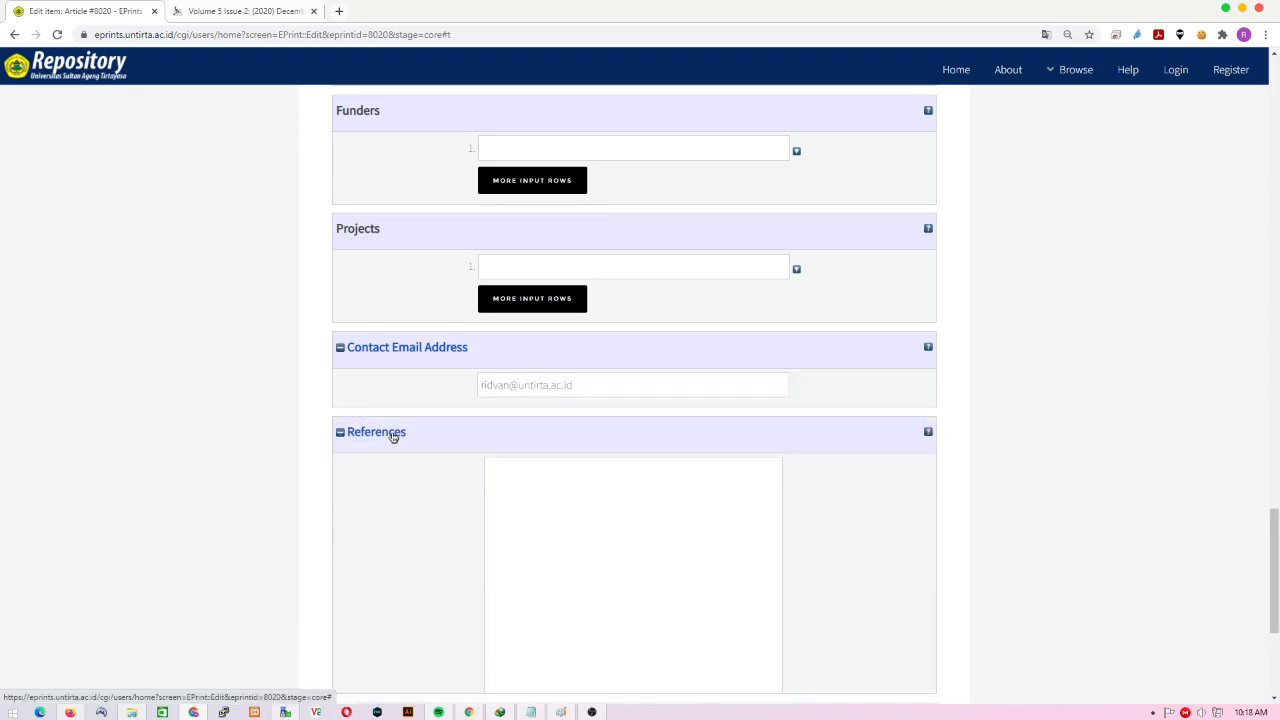
{"action": "scroll", "coordinate": [617, 566], "scroll_direction": "down", "scroll_amount": 2}
{"action": "left_click", "coordinate": [567, 393]}
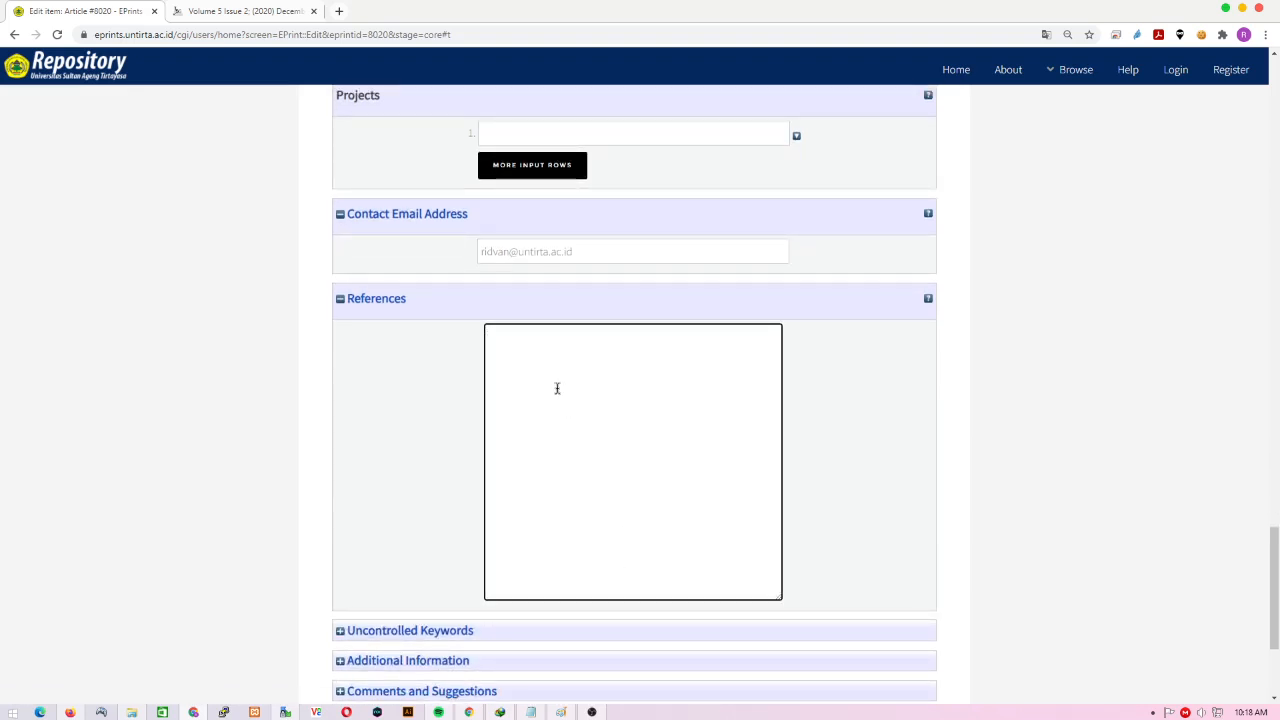
{"action": "scroll", "coordinate": [582, 481], "scroll_direction": "down", "scroll_amount": 2}
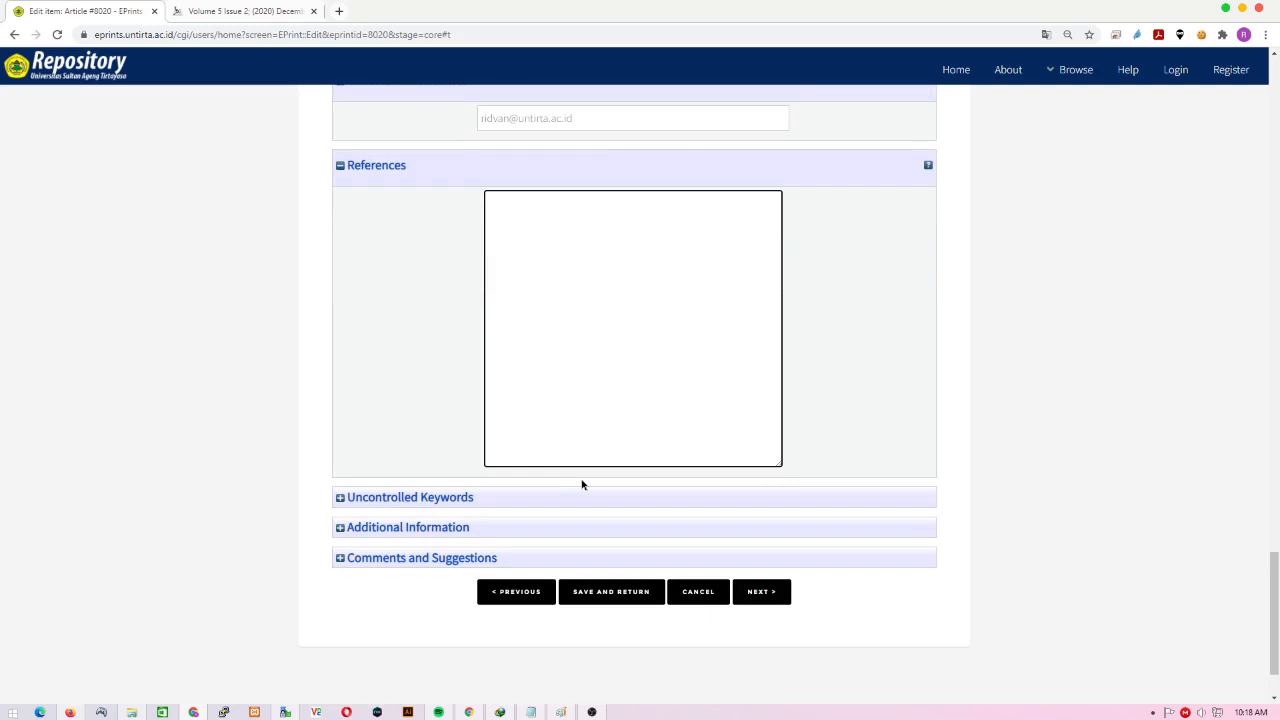
{"action": "scroll", "coordinate": [582, 485], "scroll_direction": "down", "scroll_amount": 2}
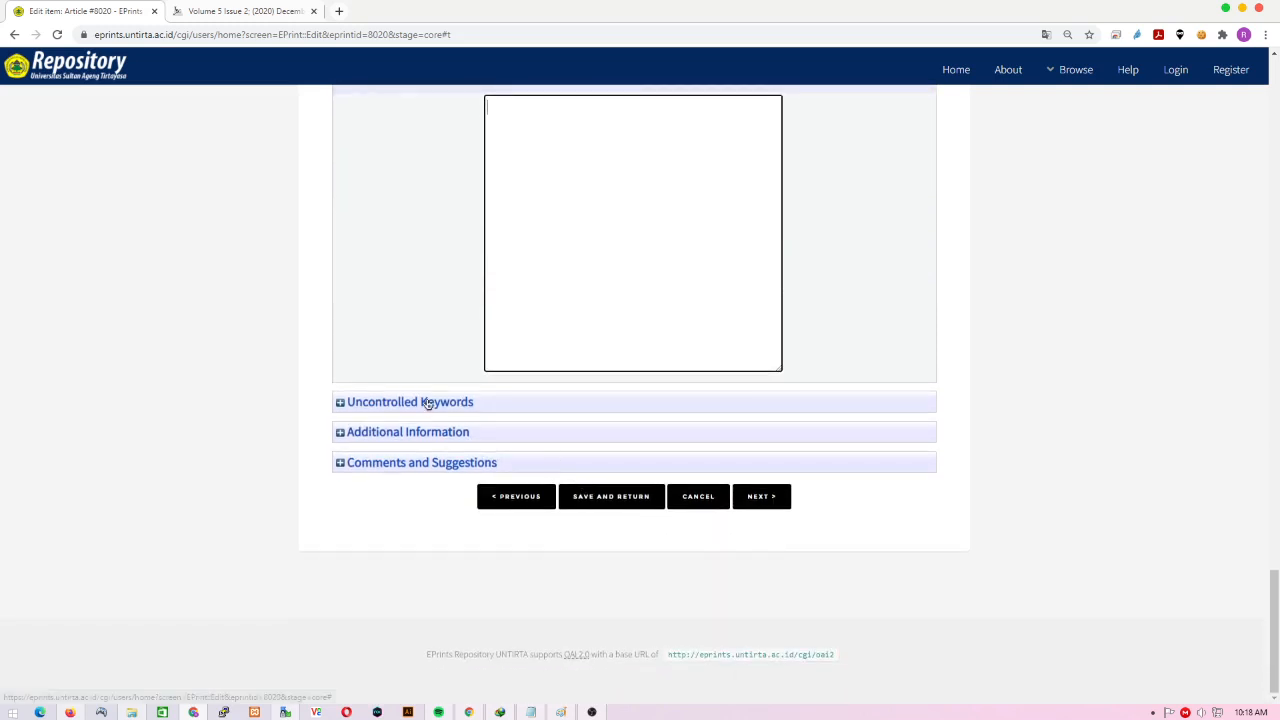
{"action": "left_click", "coordinate": [428, 402]}
{"action": "scroll", "coordinate": [591, 467], "scroll_direction": "down", "scroll_amount": 1}
{"action": "left_click", "coordinate": [540, 391]}
{"action": "left_click", "coordinate": [458, 434]}
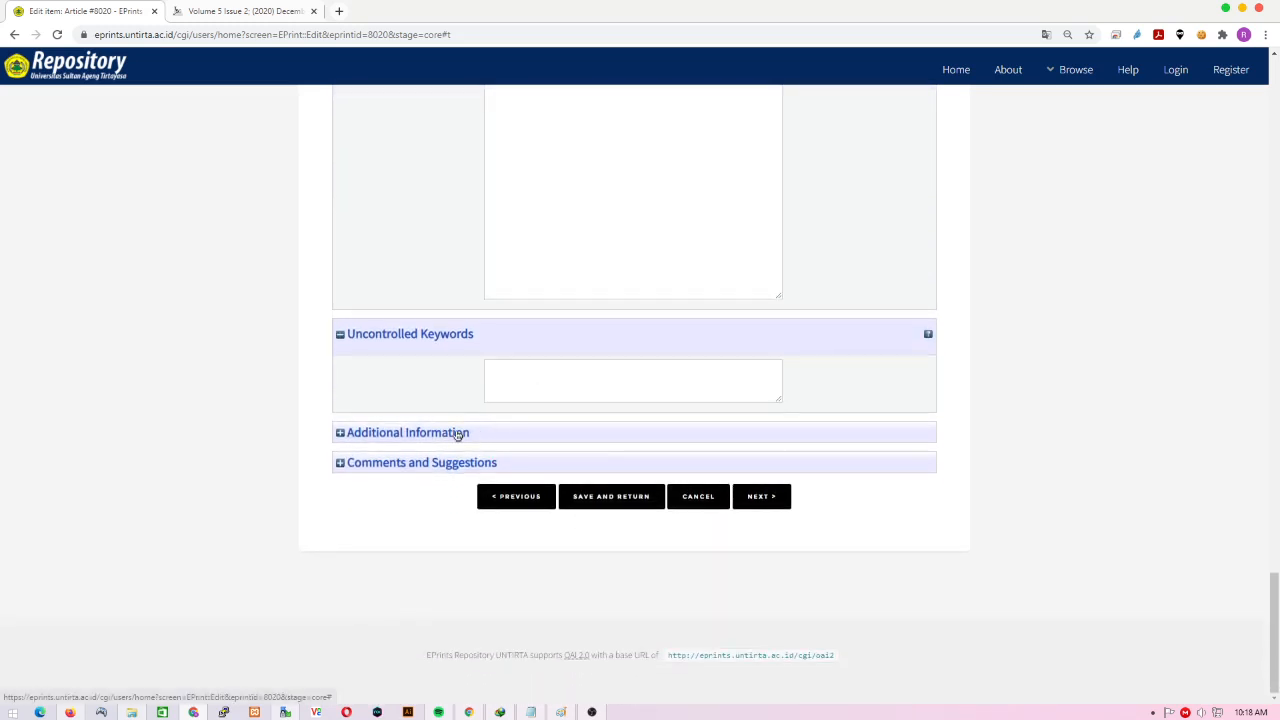
{"action": "scroll", "coordinate": [657, 517], "scroll_direction": "down", "scroll_amount": 1}
{"action": "left_click", "coordinate": [456, 463]}
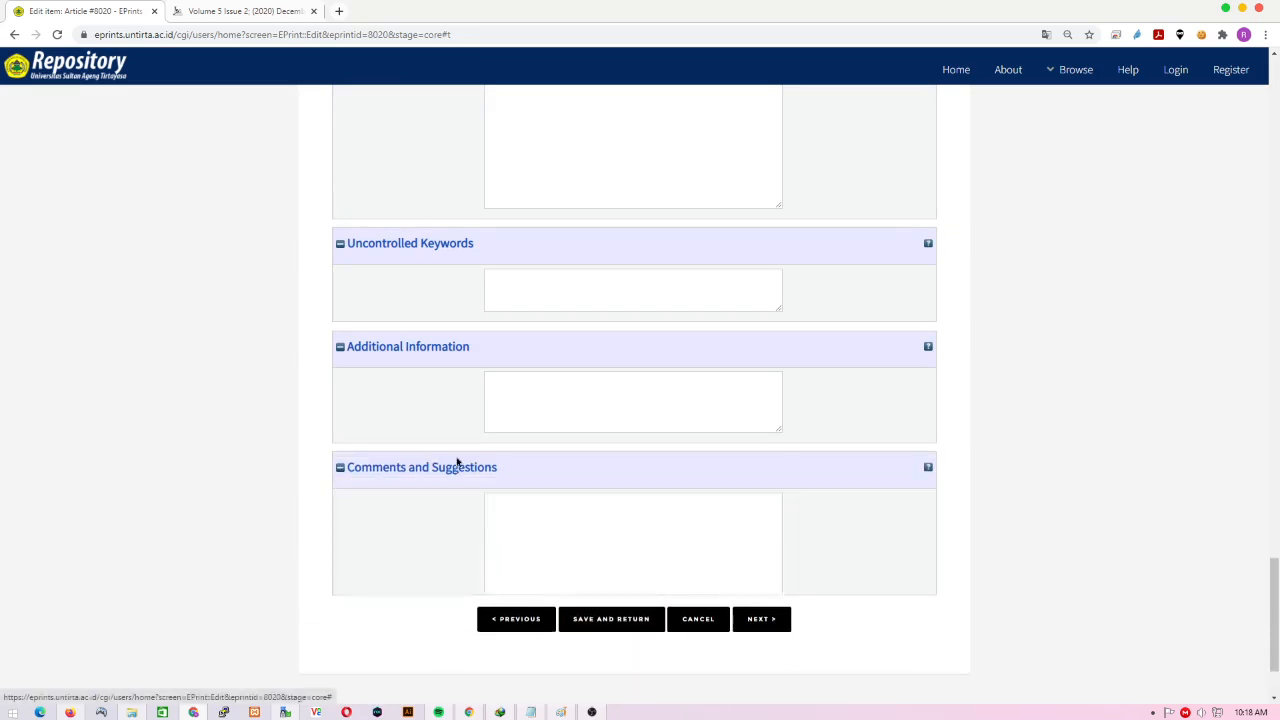
{"action": "scroll", "coordinate": [579, 451], "scroll_direction": "down", "scroll_amount": 2}
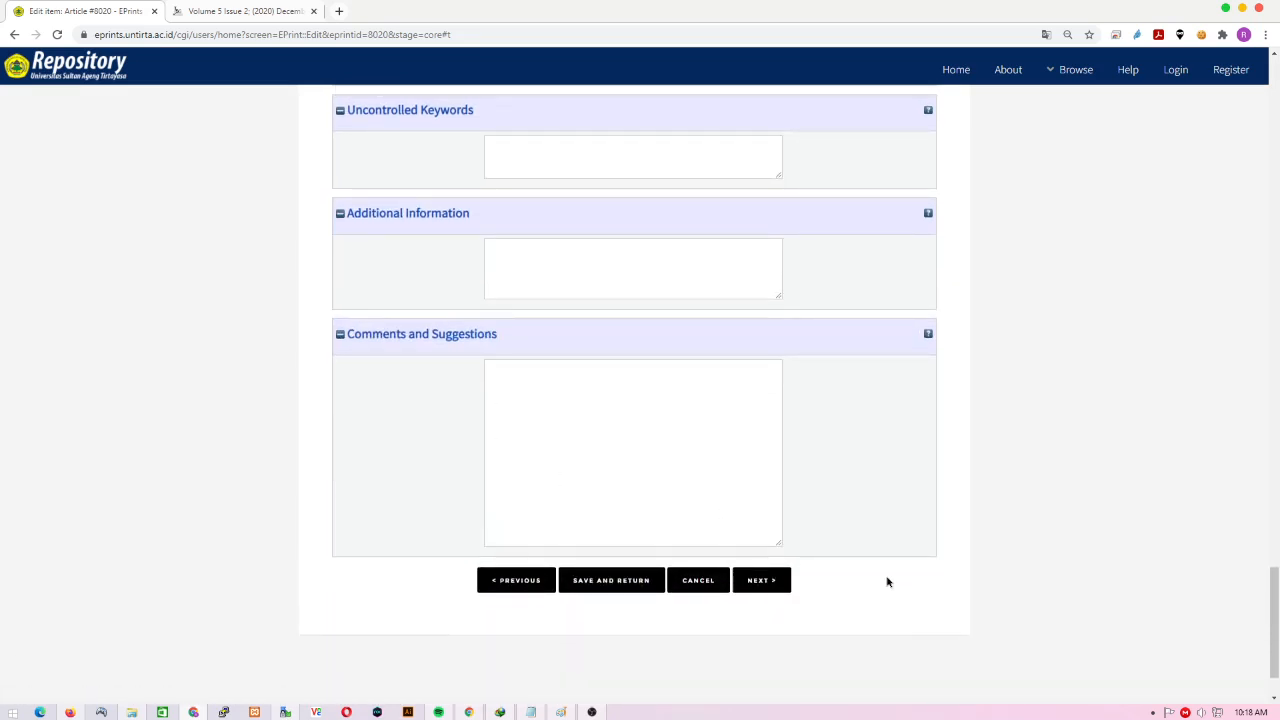
- Move to the subjects step and add H Social Sciences (General)
{"action": "left_click", "coordinate": [766, 582]}
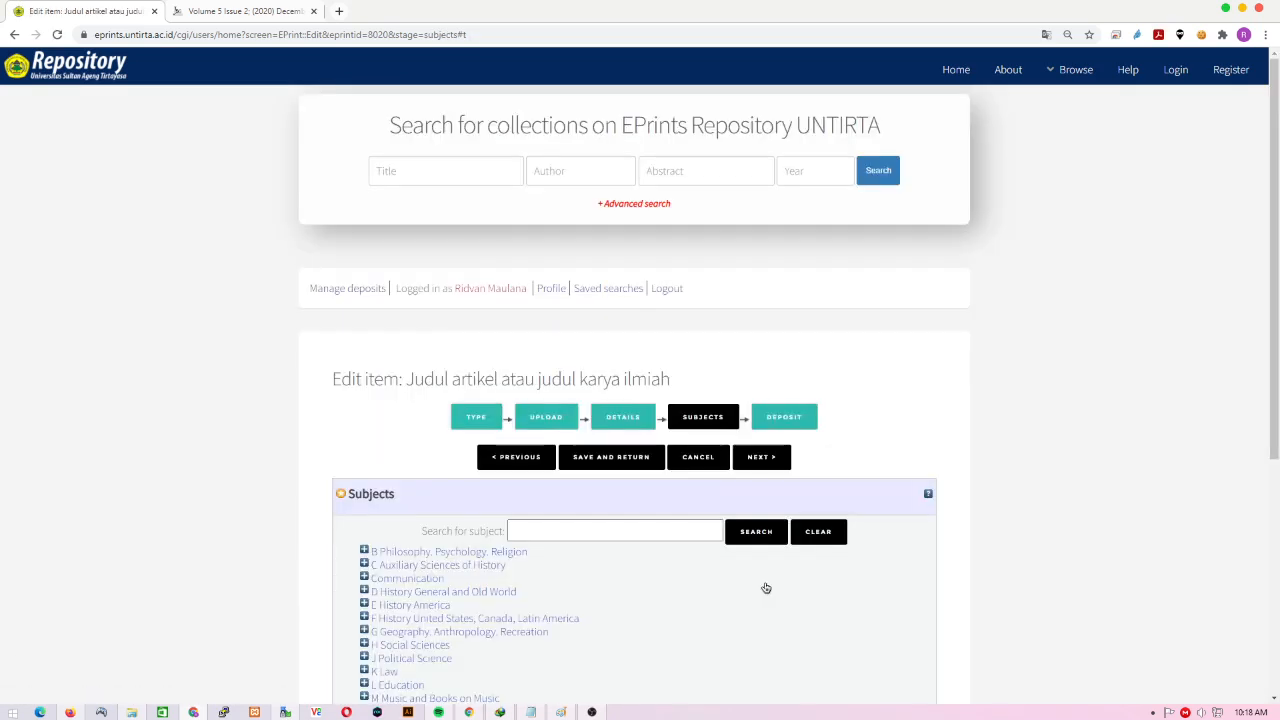
{"action": "scroll", "coordinate": [766, 588], "scroll_direction": "down", "scroll_amount": 2}
{"action": "scroll", "coordinate": [766, 588], "scroll_direction": "down", "scroll_amount": 2}
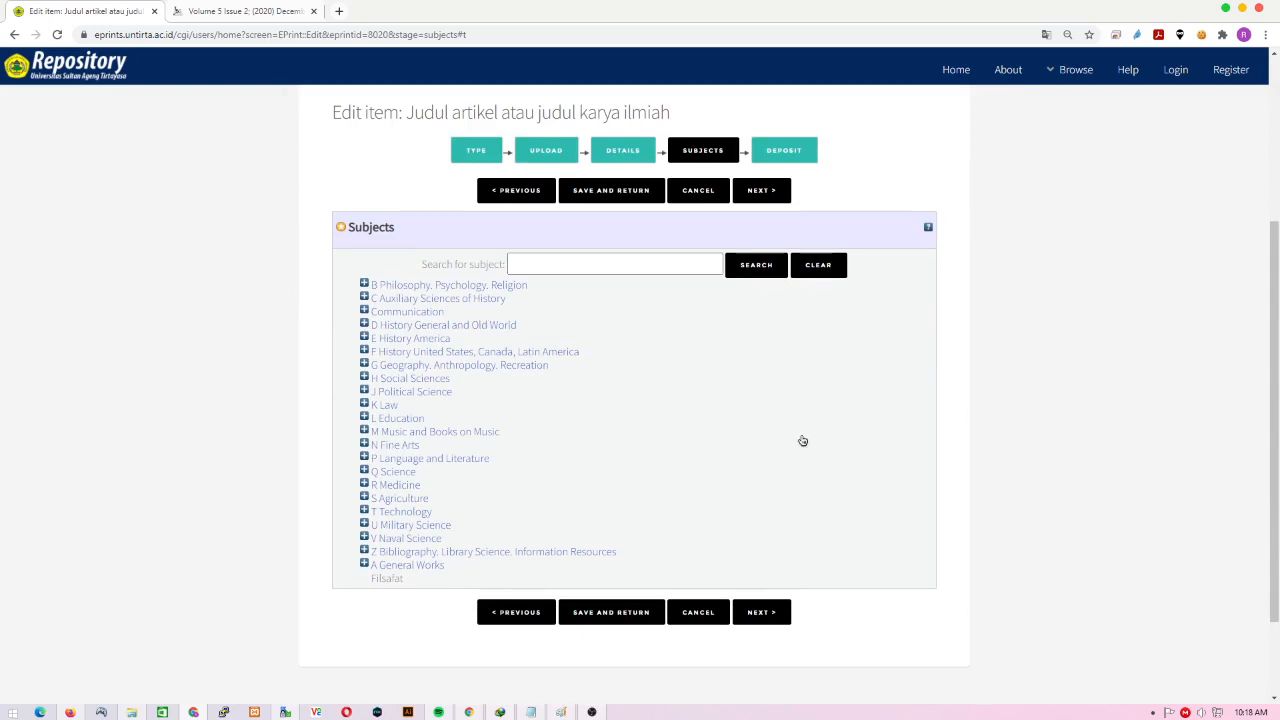
{"action": "left_click", "coordinate": [364, 378]}
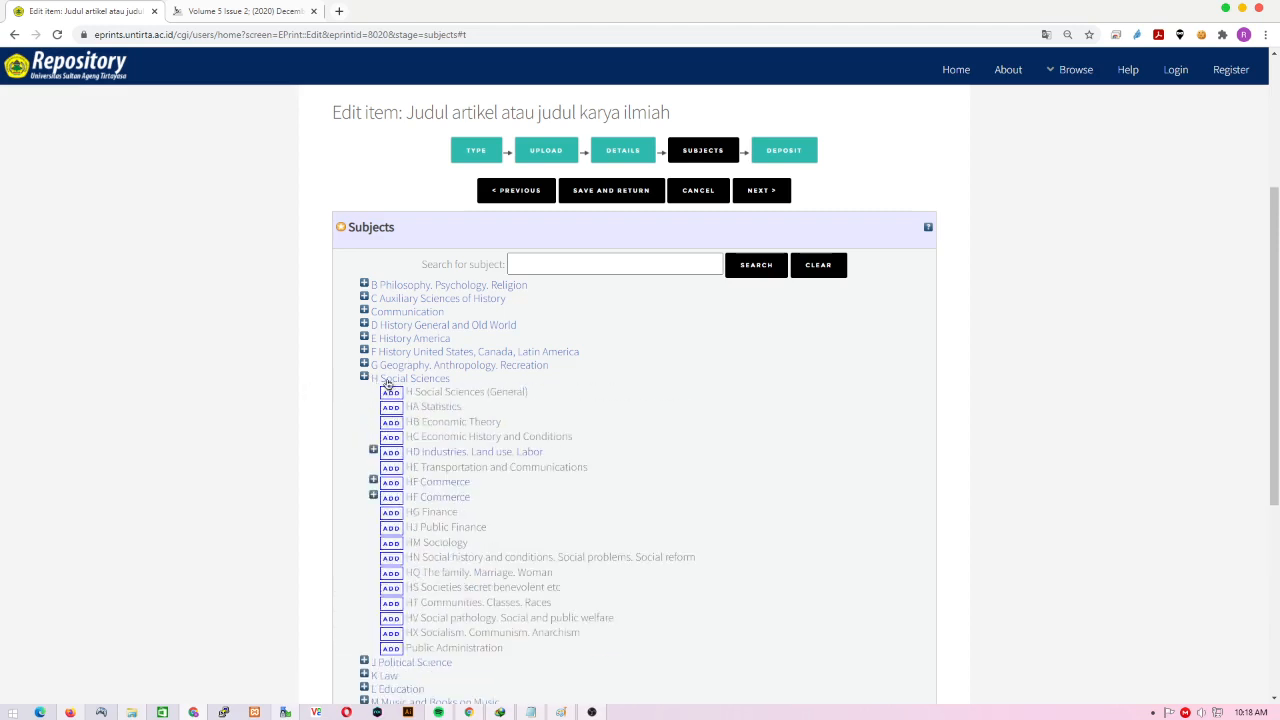
{"action": "left_click", "coordinate": [391, 392]}
{"action": "scroll", "coordinate": [660, 465], "scroll_direction": "down", "scroll_amount": 3}
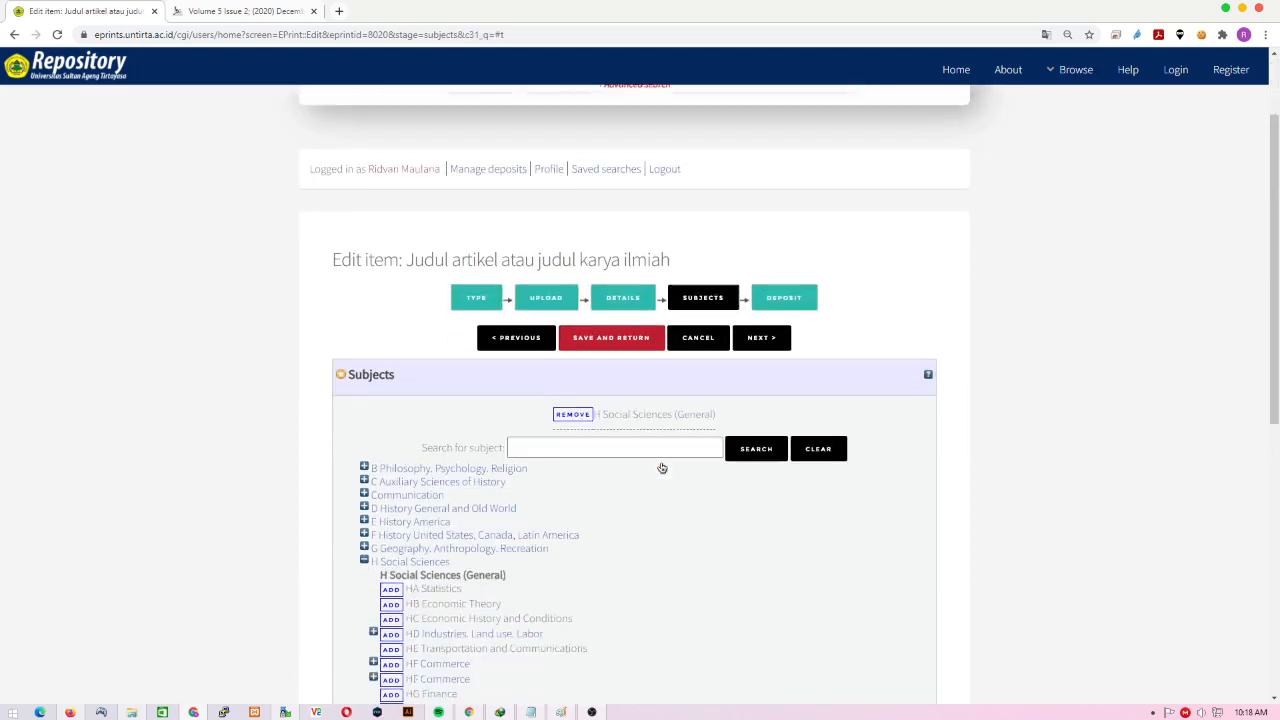
{"action": "left_click", "coordinate": [363, 414]}
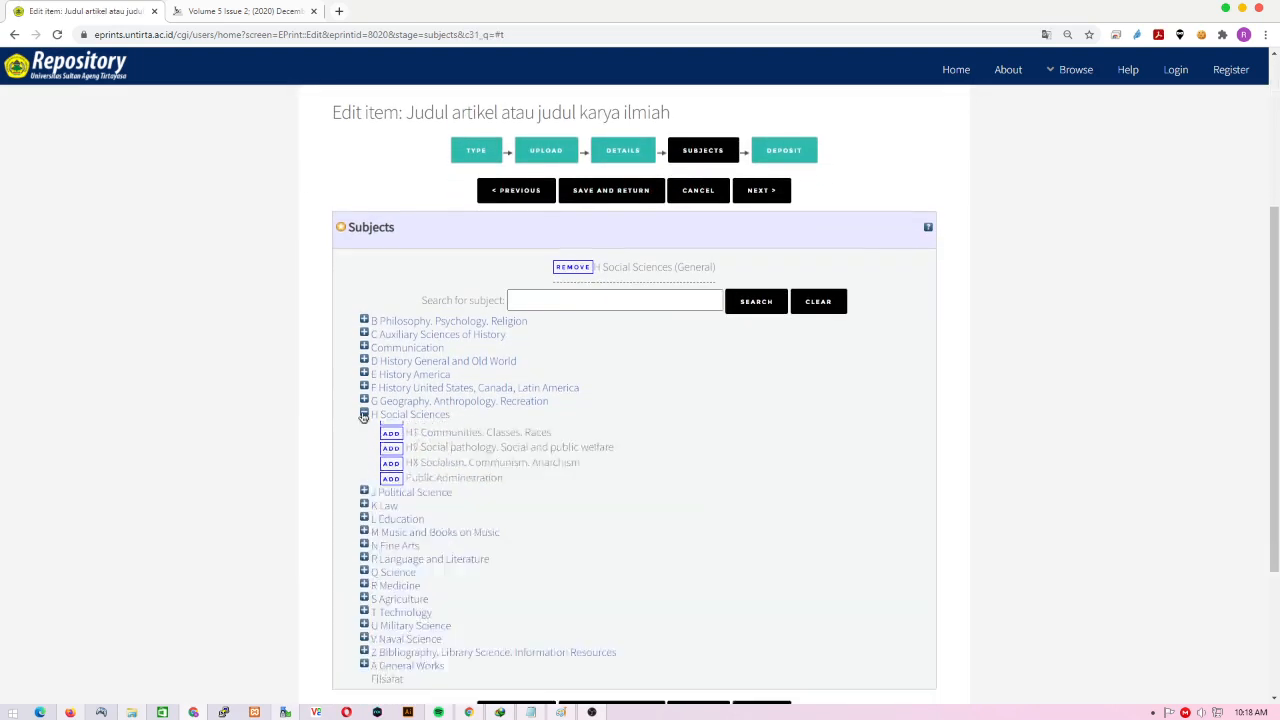
- Add JC Political theory as a subject and continue to the Deposit step
{"action": "scroll", "coordinate": [626, 531], "scroll_direction": "down", "scroll_amount": 1}
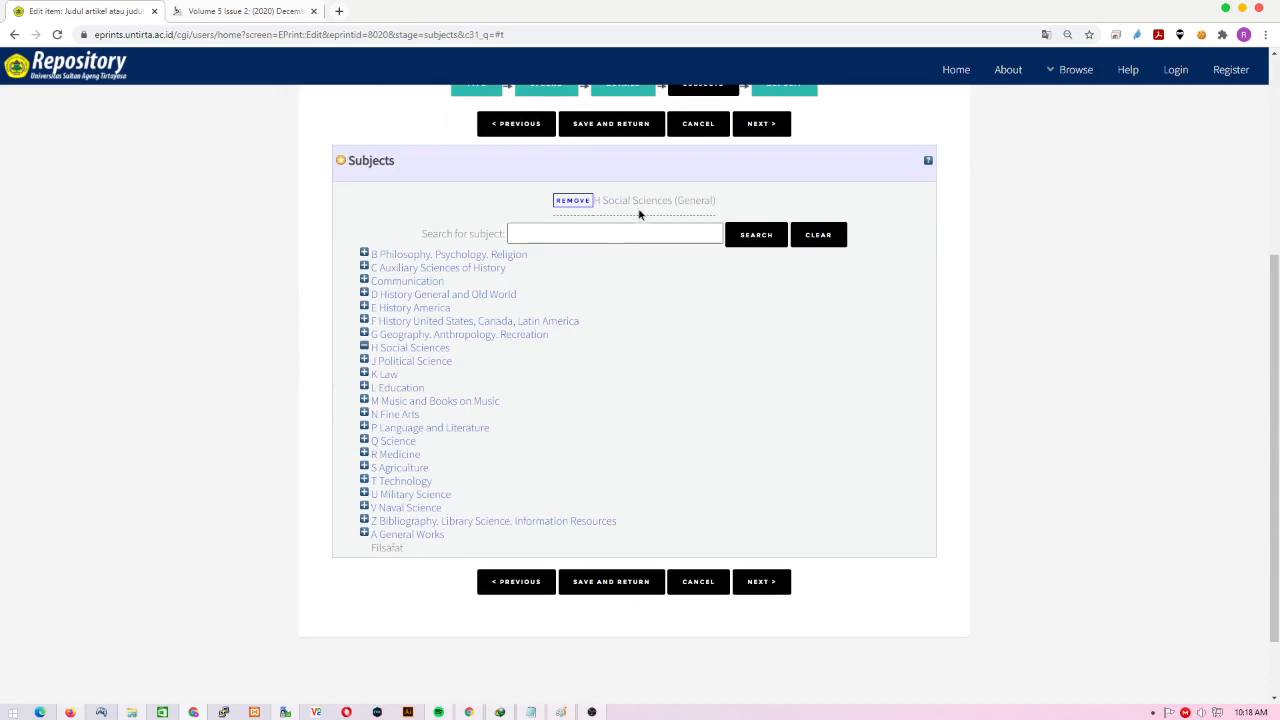
{"action": "left_click", "coordinate": [365, 361]}
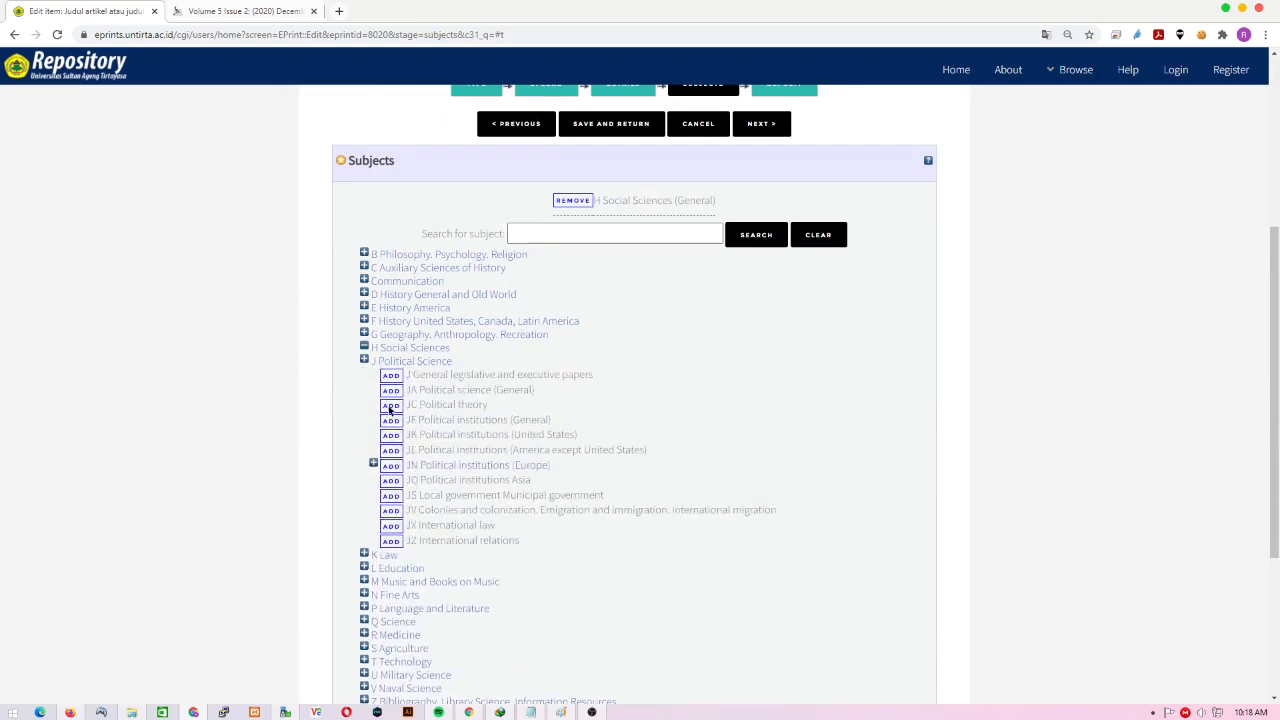
{"action": "left_click", "coordinate": [390, 405]}
{"action": "scroll", "coordinate": [460, 571], "scroll_direction": "down", "scroll_amount": 1}
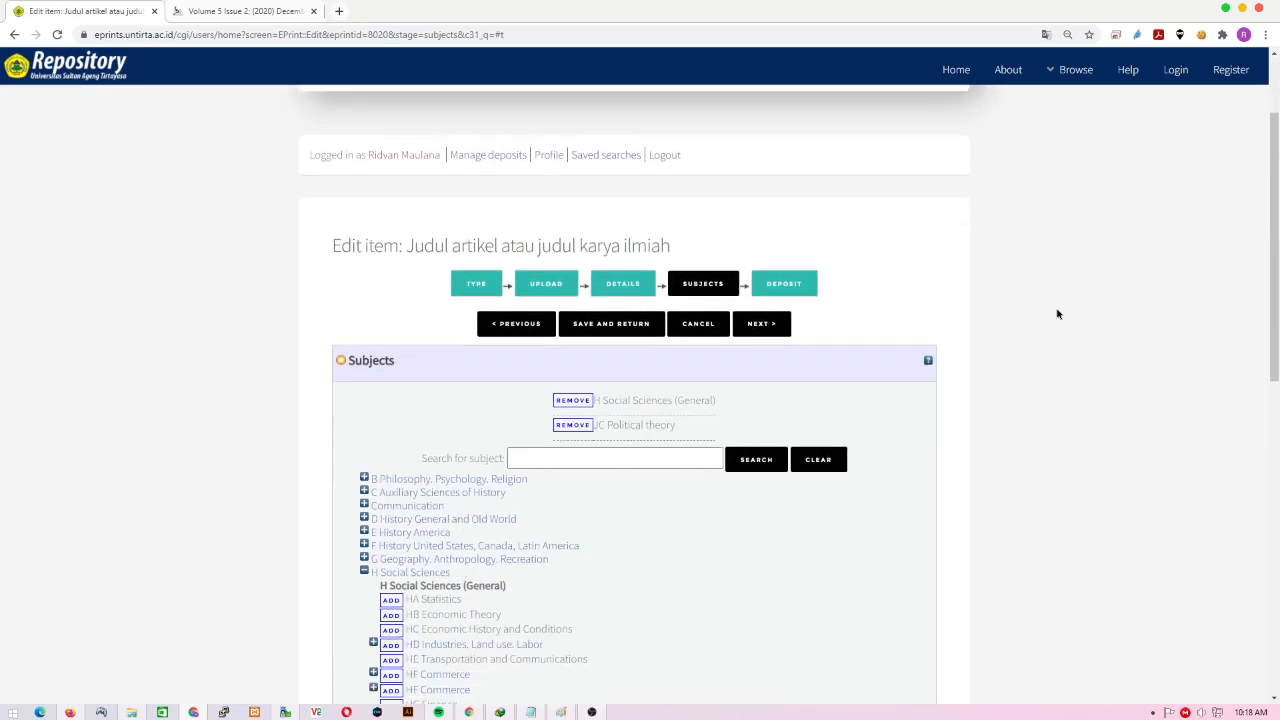
{"action": "left_click", "coordinate": [761, 323]}
{"action": "scroll", "coordinate": [939, 445], "scroll_direction": "down", "scroll_amount": 2}
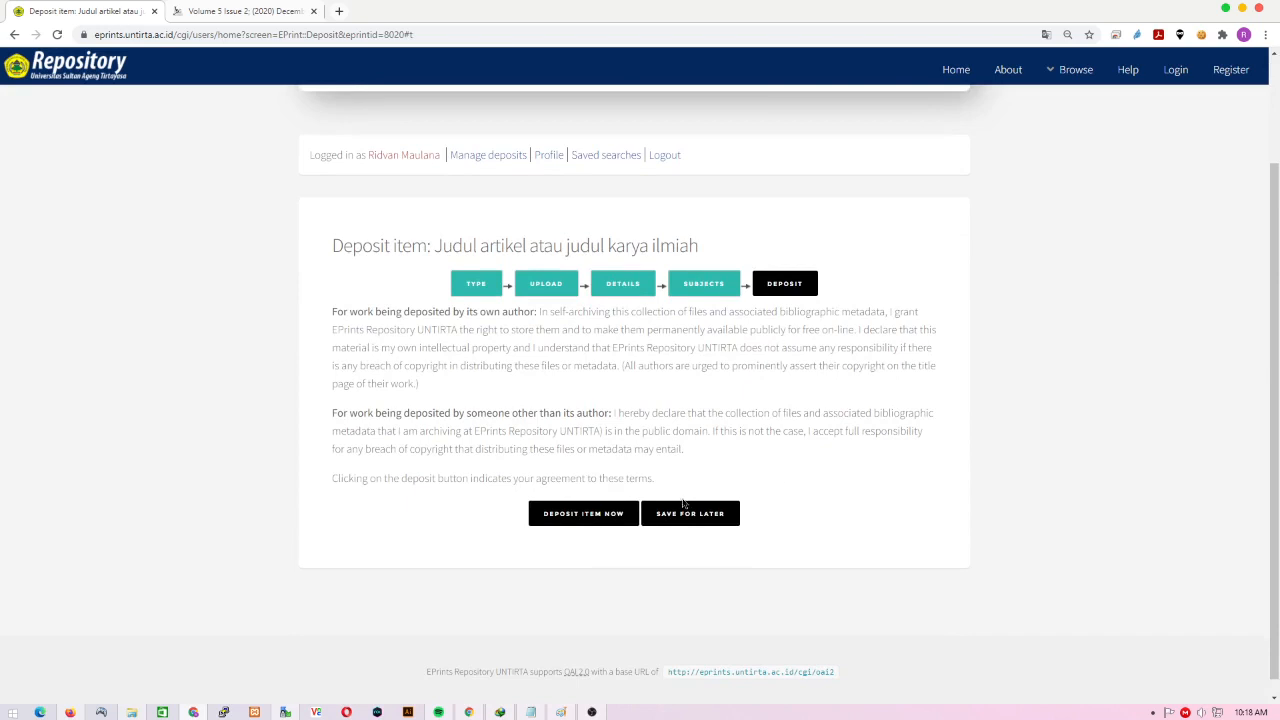
- Deposit the item and review the View Item page noting it awaits editor review
{"action": "left_click", "coordinate": [591, 519]}
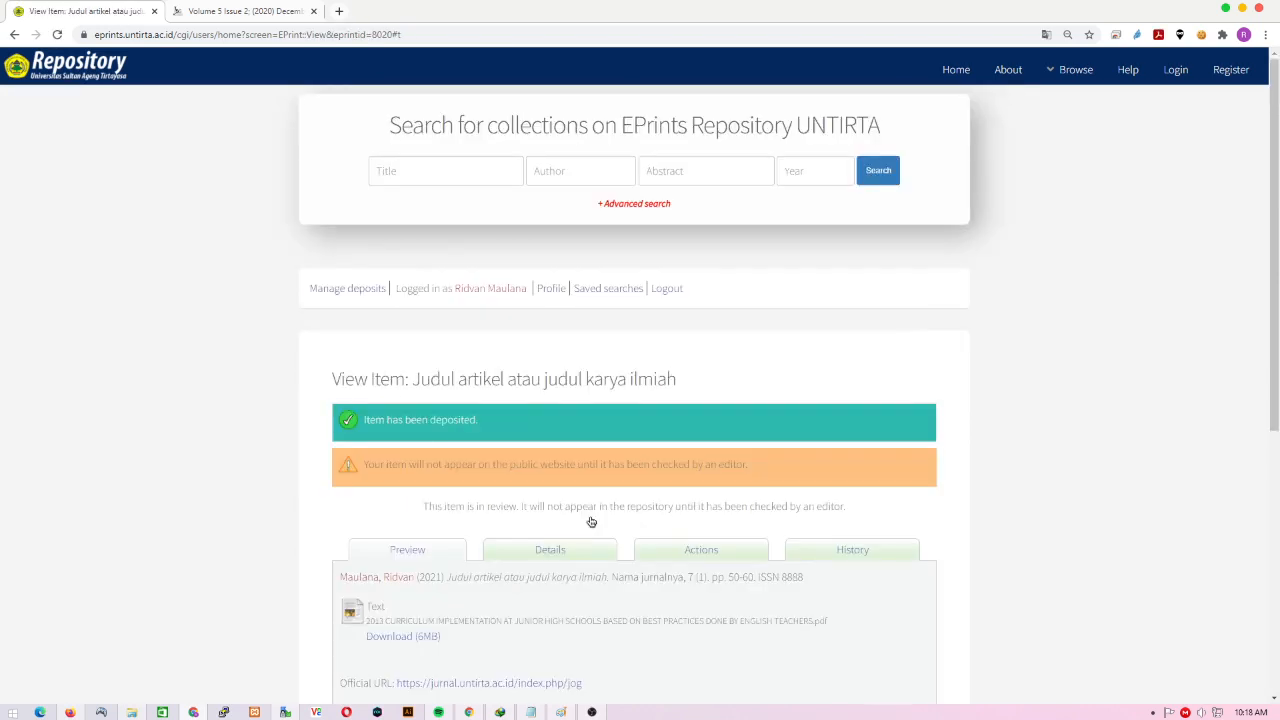
{"action": "scroll", "coordinate": [591, 522], "scroll_direction": "down", "scroll_amount": 6}
{"action": "scroll", "coordinate": [591, 522], "scroll_direction": "up", "scroll_amount": 2}
{"action": "scroll", "coordinate": [591, 522], "scroll_direction": "up", "scroll_amount": 2}
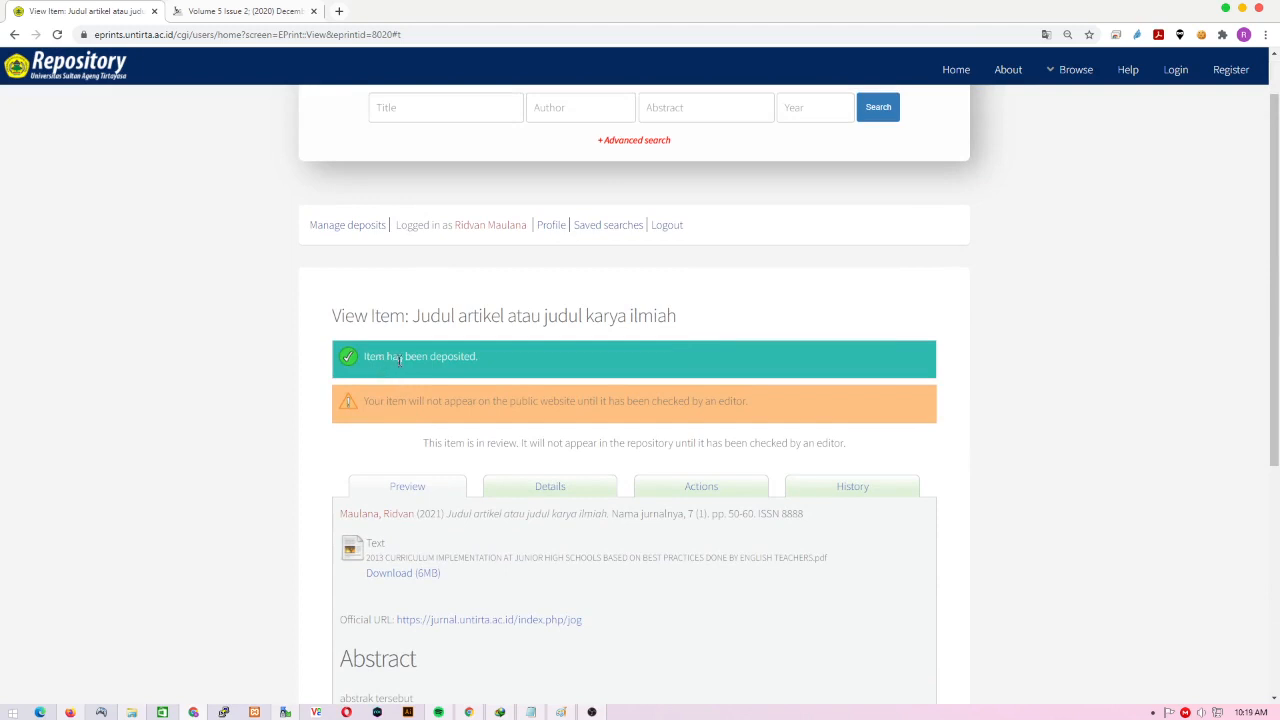
{"action": "scroll", "coordinate": [459, 362], "scroll_direction": "up", "scroll_amount": 1}
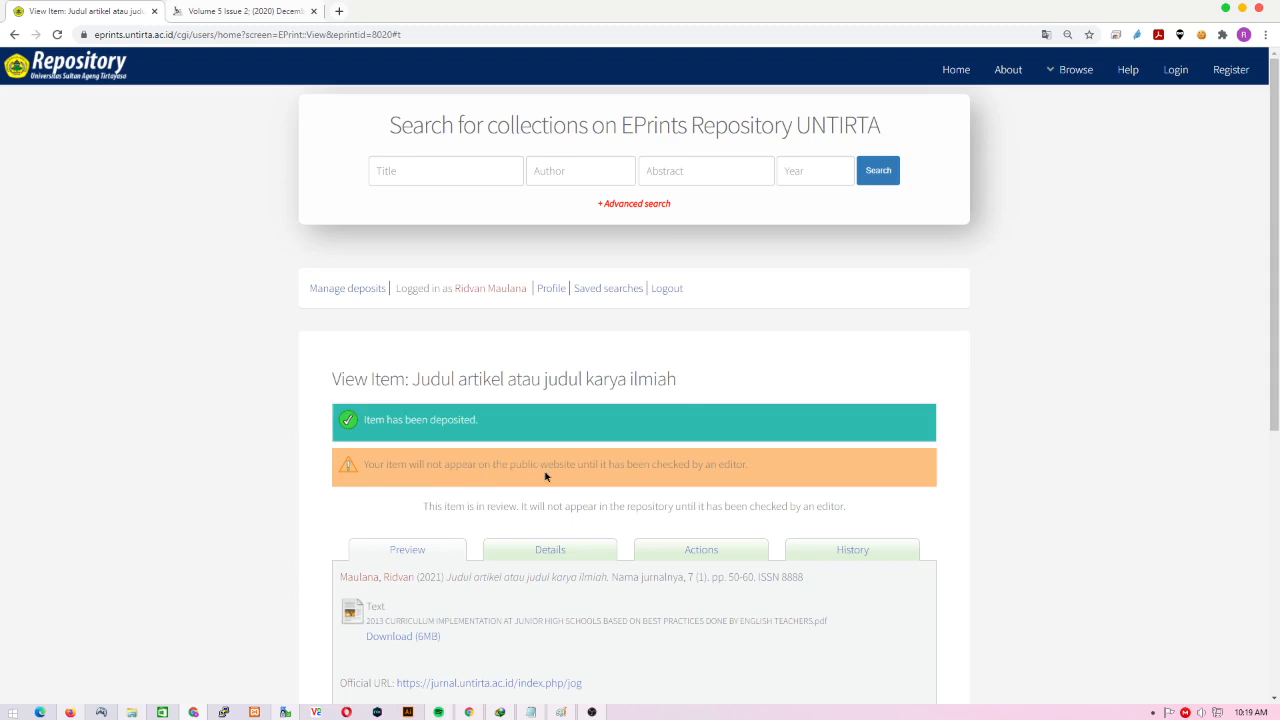
- Open Manage deposits and compare the new article's Under Review status with a Live Archive item
{"action": "left_click", "coordinate": [350, 292]}
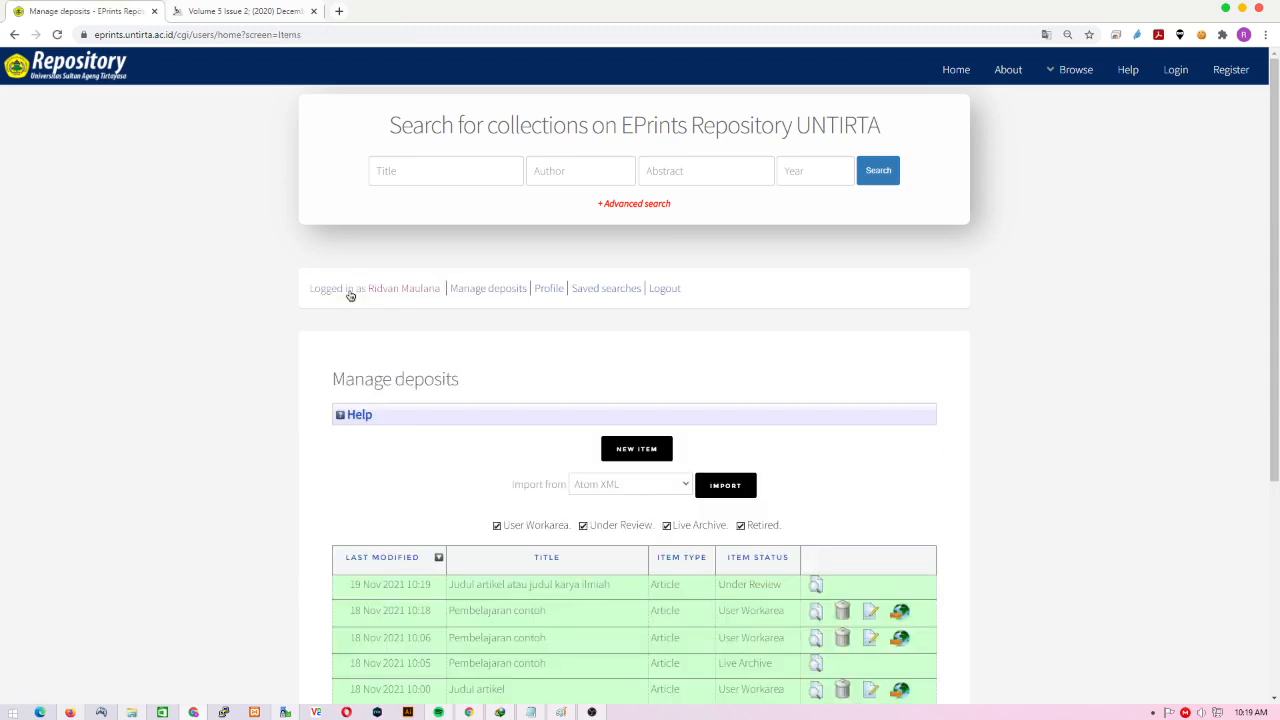
{"action": "scroll", "coordinate": [350, 295], "scroll_direction": "down", "scroll_amount": 2}
{"action": "scroll", "coordinate": [470, 338], "scroll_direction": "down", "scroll_amount": 2}
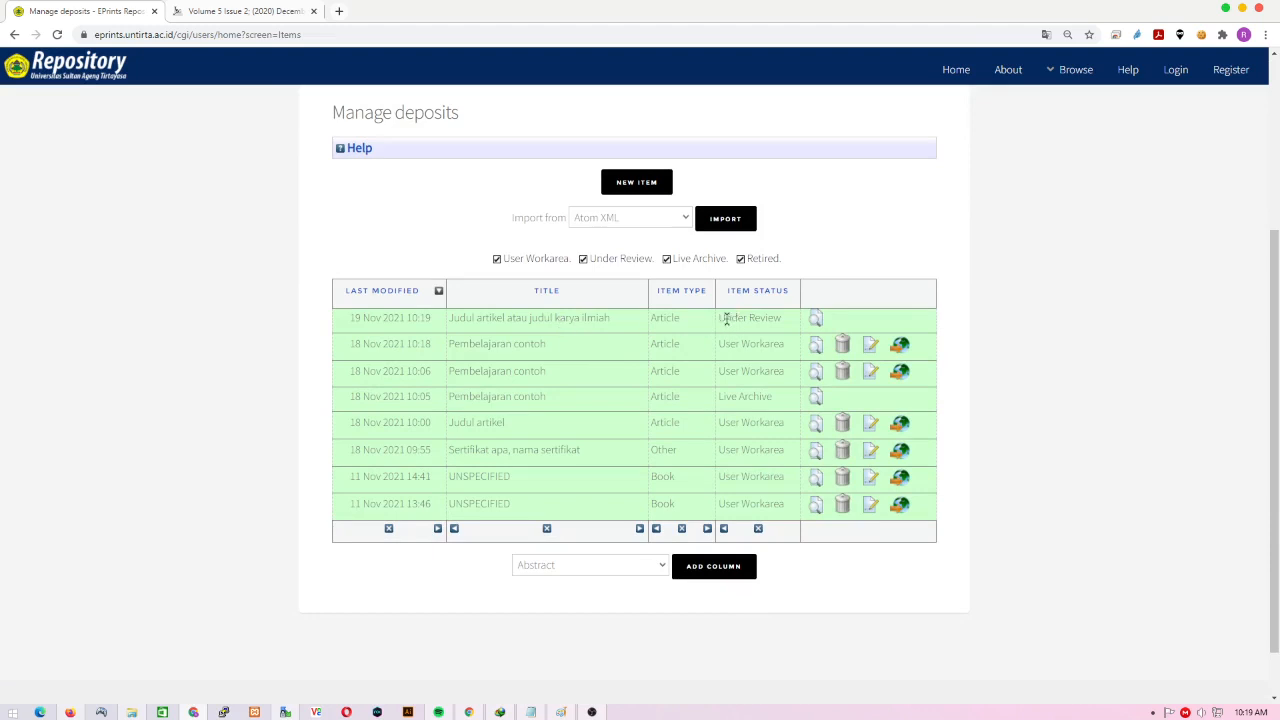
{"action": "left_click_drag", "start_coordinate": [719, 318], "coordinate": [785, 321]}
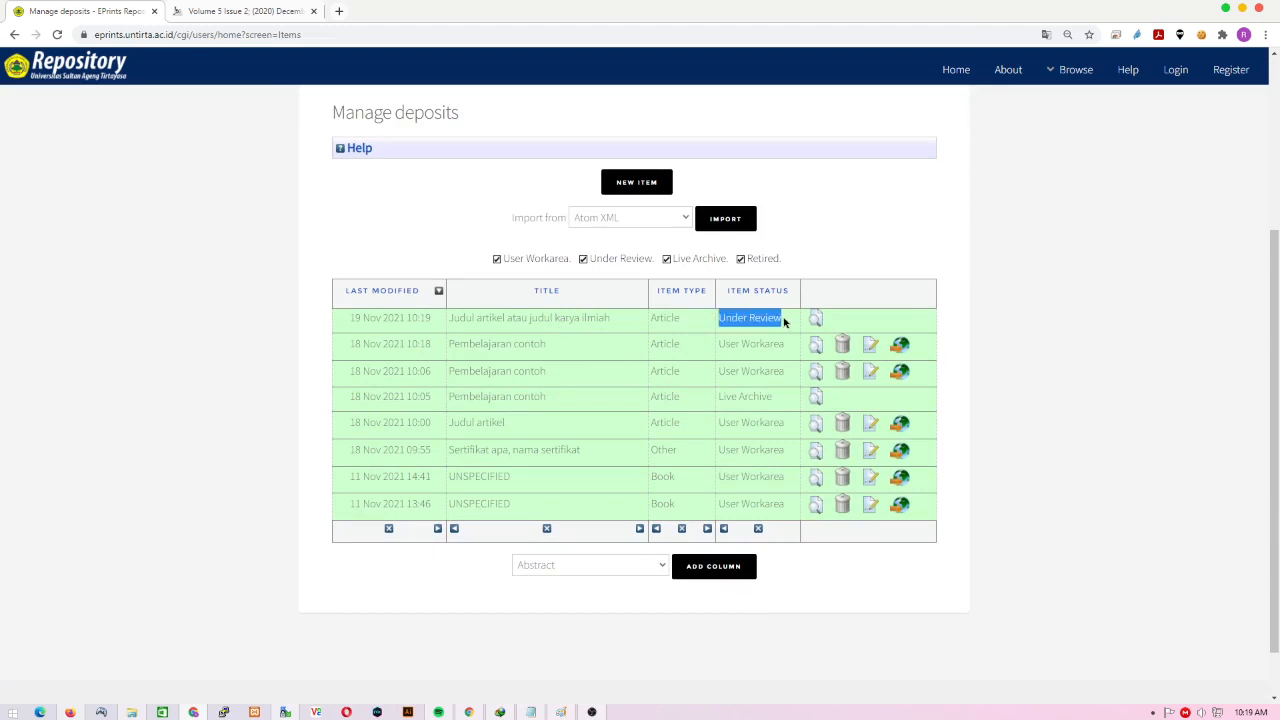
{"action": "left_click", "coordinate": [1006, 370]}
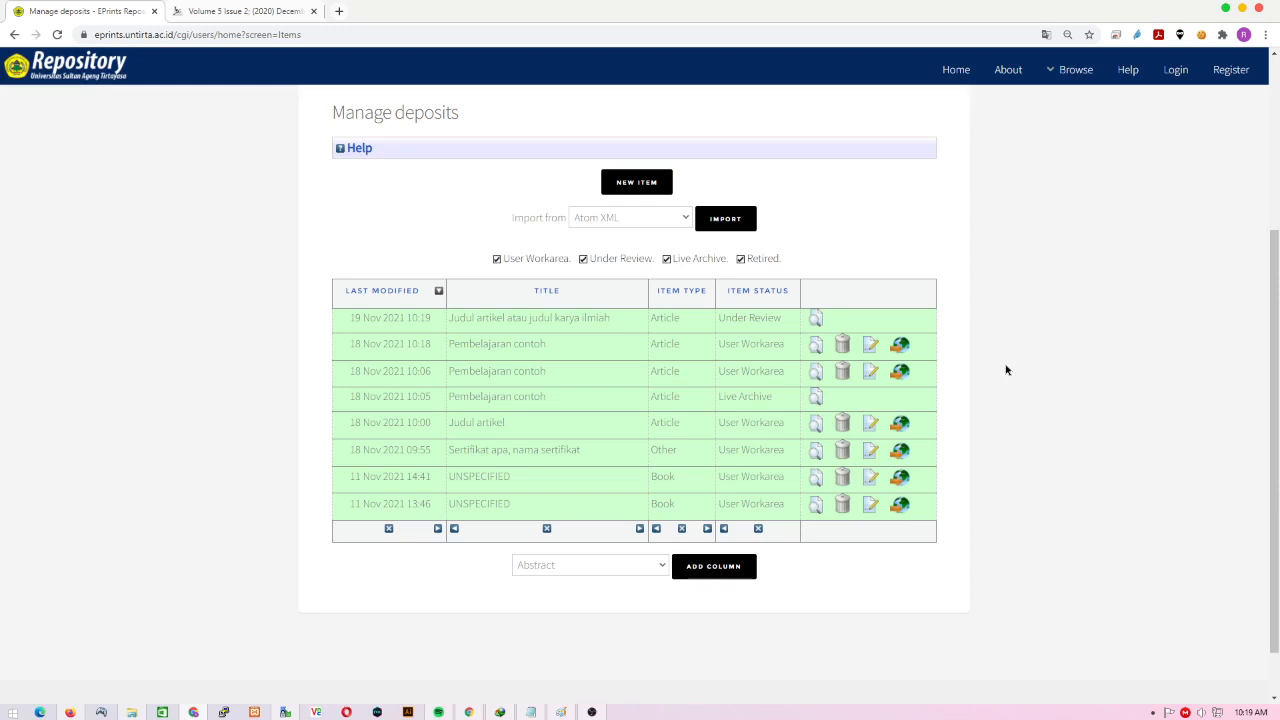
{"action": "scroll", "coordinate": [1006, 370], "scroll_direction": "up", "scroll_amount": 1}
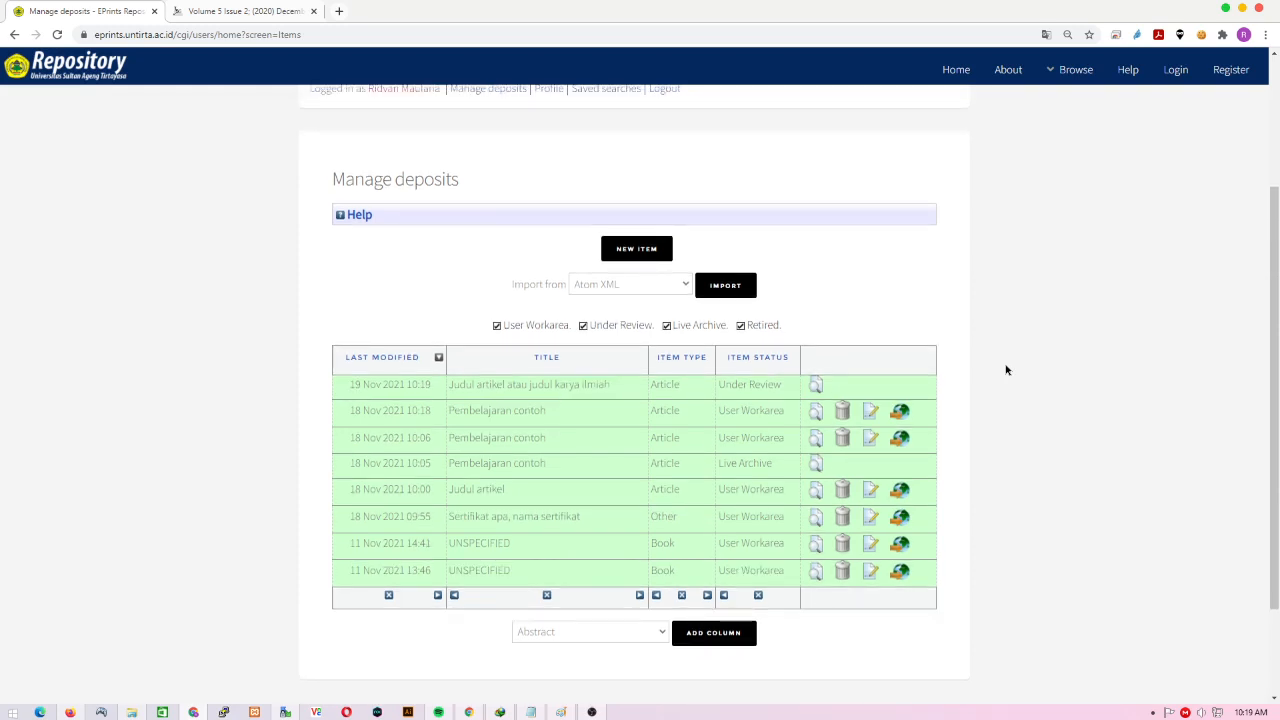
{"action": "scroll", "coordinate": [1006, 370], "scroll_direction": "down", "scroll_amount": 1}
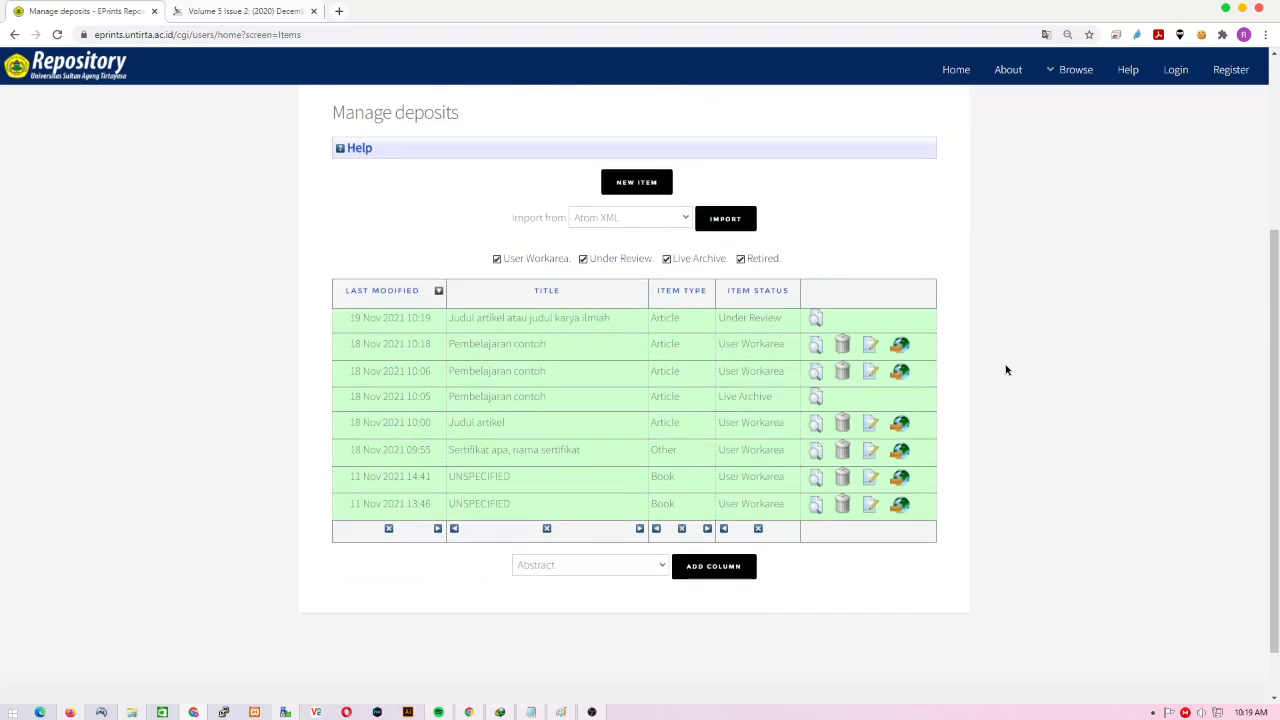
{"action": "left_click_drag", "start_coordinate": [718, 400], "coordinate": [775, 399]}
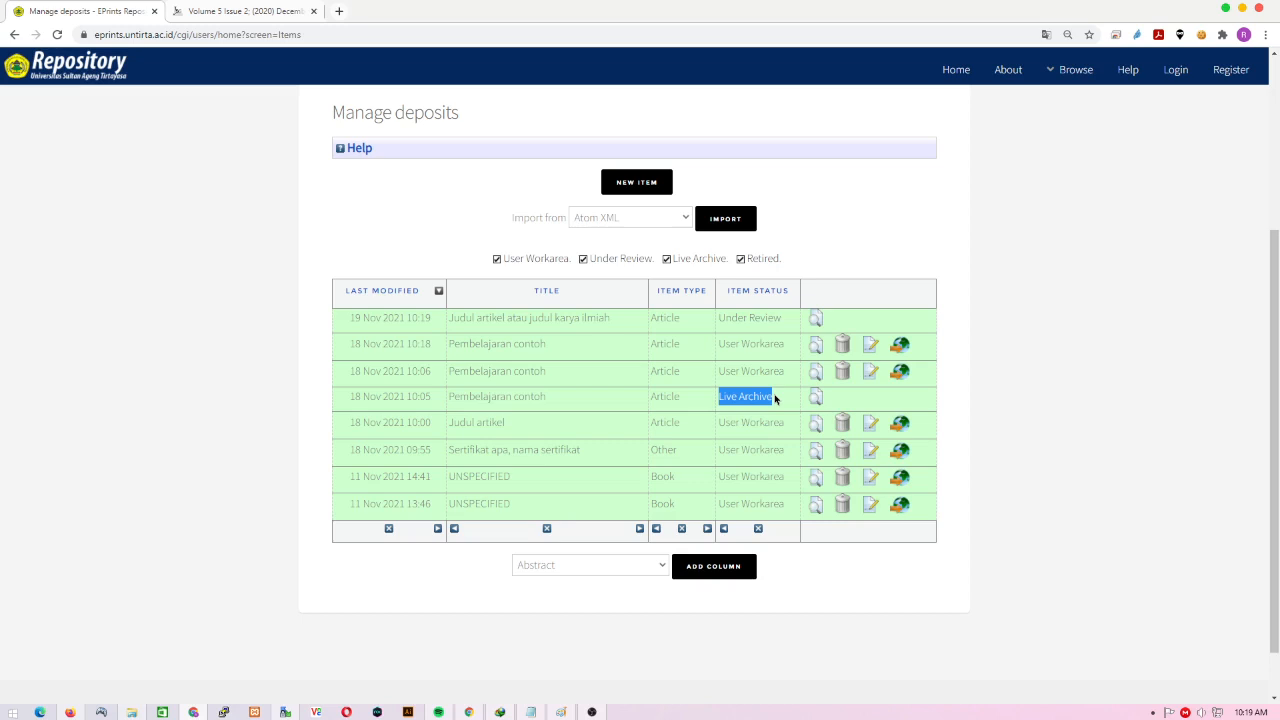
{"action": "left_click", "coordinate": [1036, 429]}
{"action": "scroll", "coordinate": [1036, 429], "scroll_direction": "up", "scroll_amount": 3}
{"action": "scroll", "coordinate": [1036, 429], "scroll_direction": "down", "scroll_amount": 2}
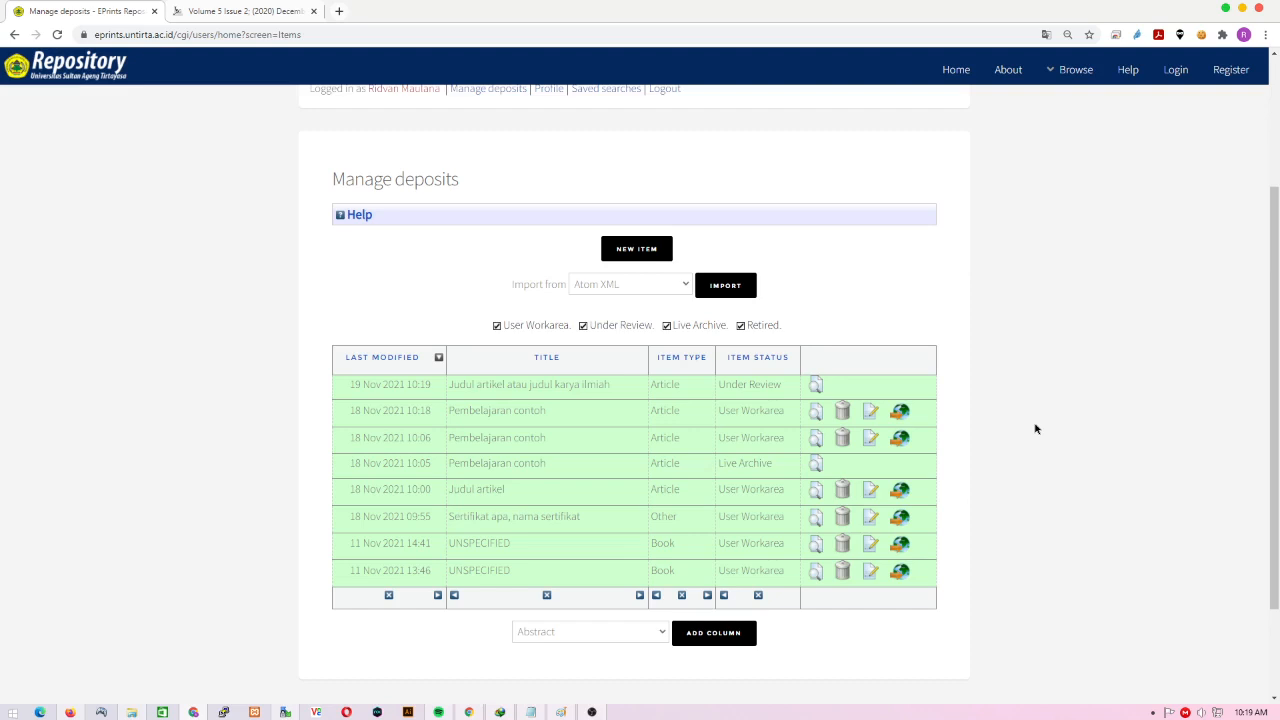
{"action": "left_click", "coordinate": [593, 712]}
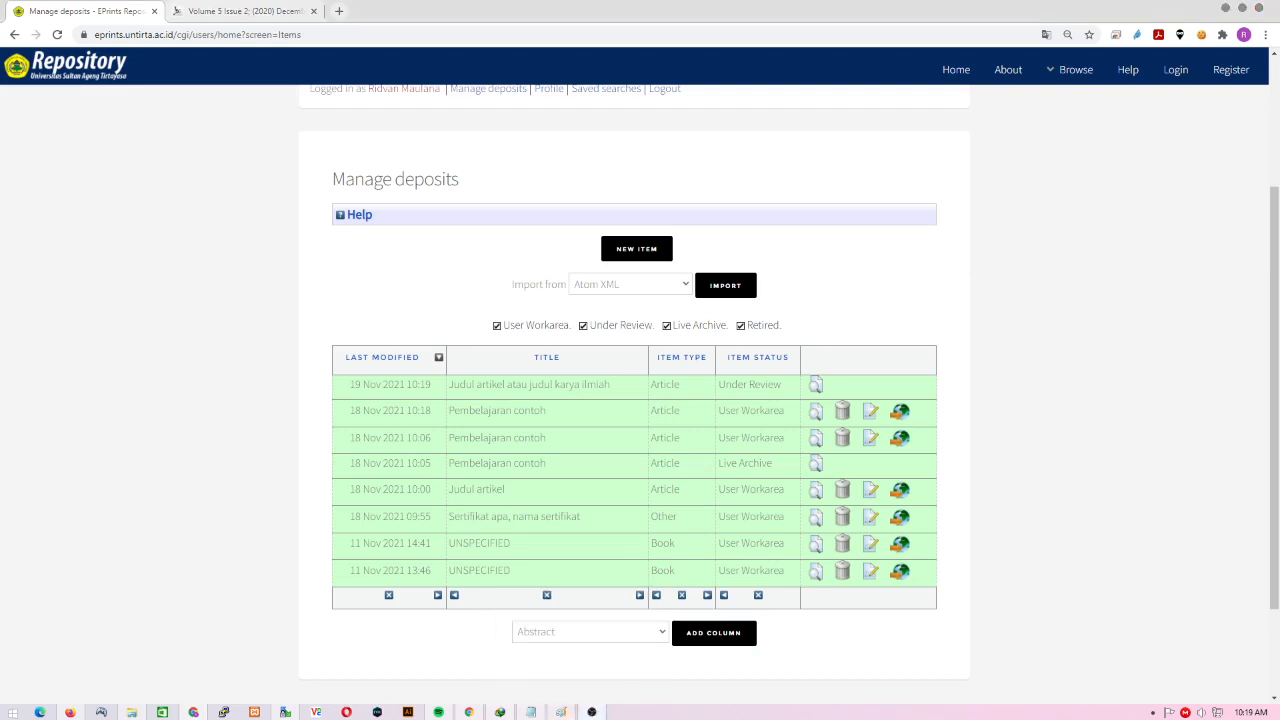